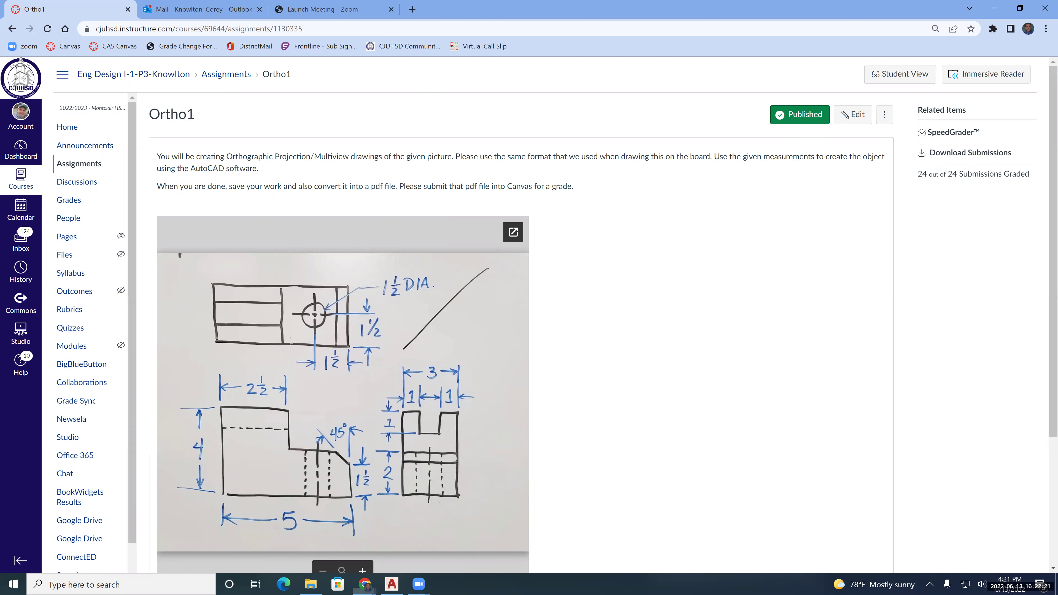
Start the front view above the title block with a 5-unit bottom edge and 2-unit right edge.
{"action": "key", "text": "alt+Tab"}
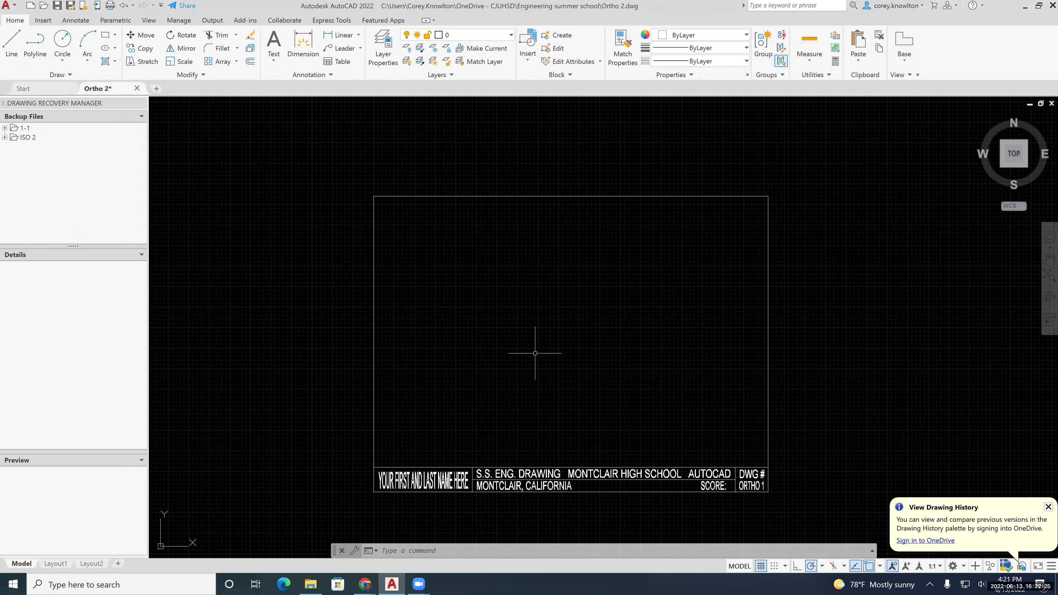
{"action": "middle_click_drag", "start_coordinate": [545, 381], "coordinate": [529, 336]}
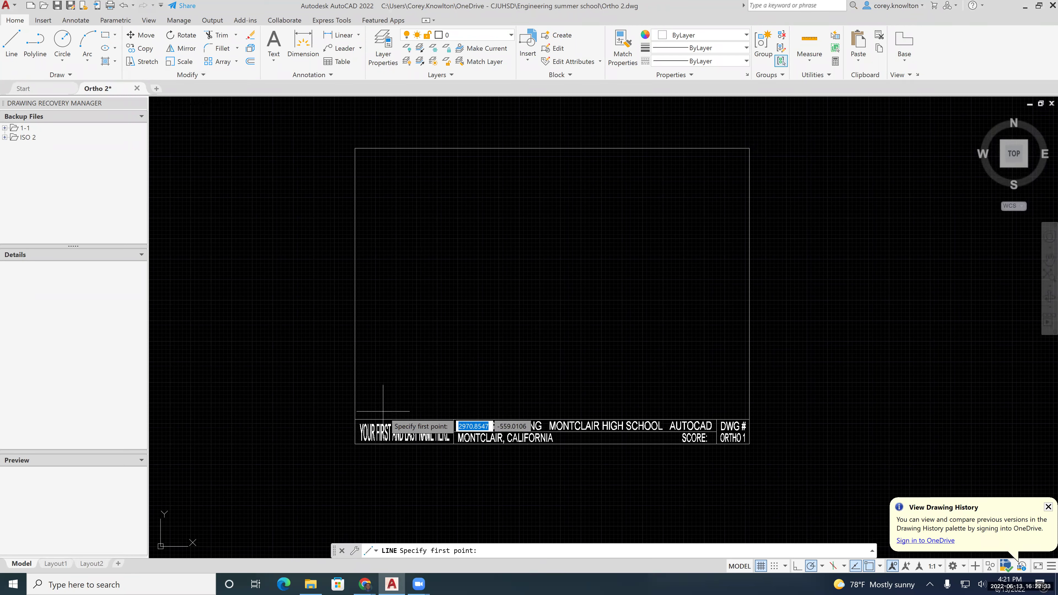
{"action": "left_click", "coordinate": [382, 412]}
{"action": "type", "text": "5"}
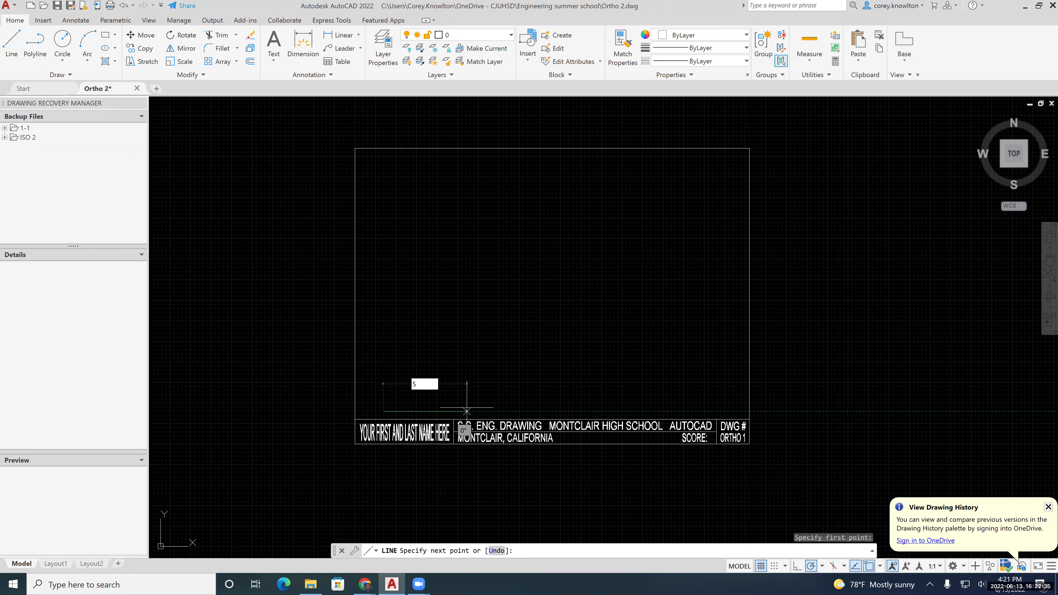
{"action": "key", "text": "Return"}
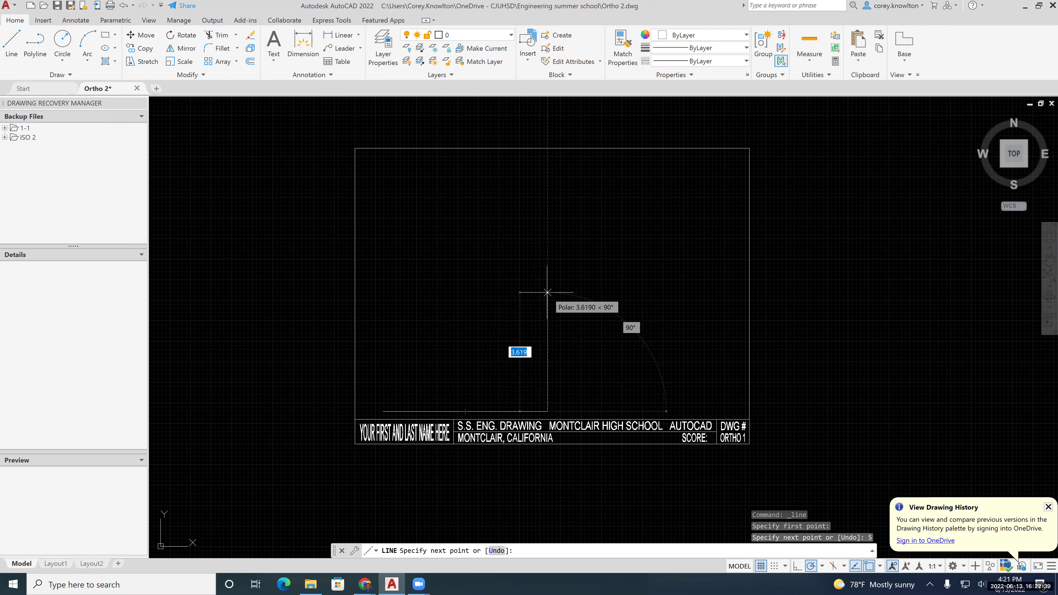
{"action": "type", "text": "2"}
{"action": "key", "text": "Return"}
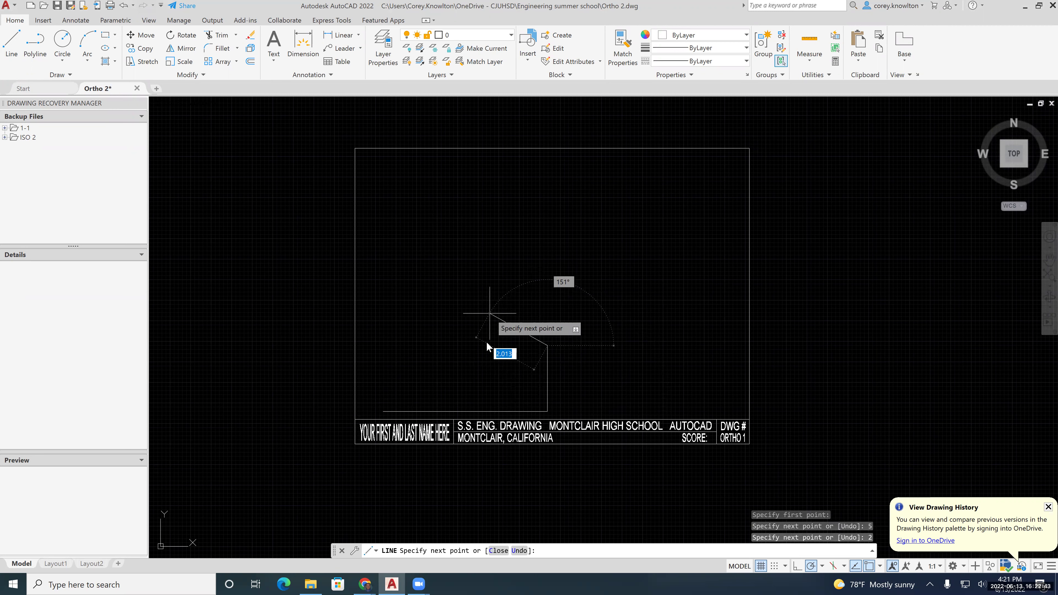
Complete the notch with 2.5, 2 and 2.5-unit edges and close the outline at the start corner.
{"action": "type", "text": "2.5"}
{"action": "key", "text": "Return"}
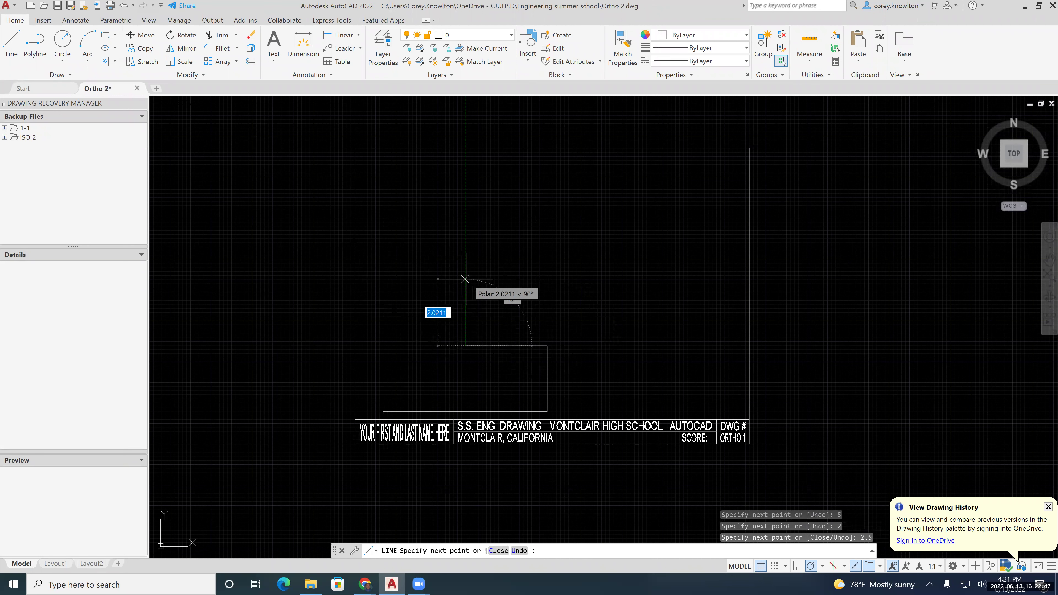
{"action": "type", "text": "2"}
{"action": "key", "text": "Return"}
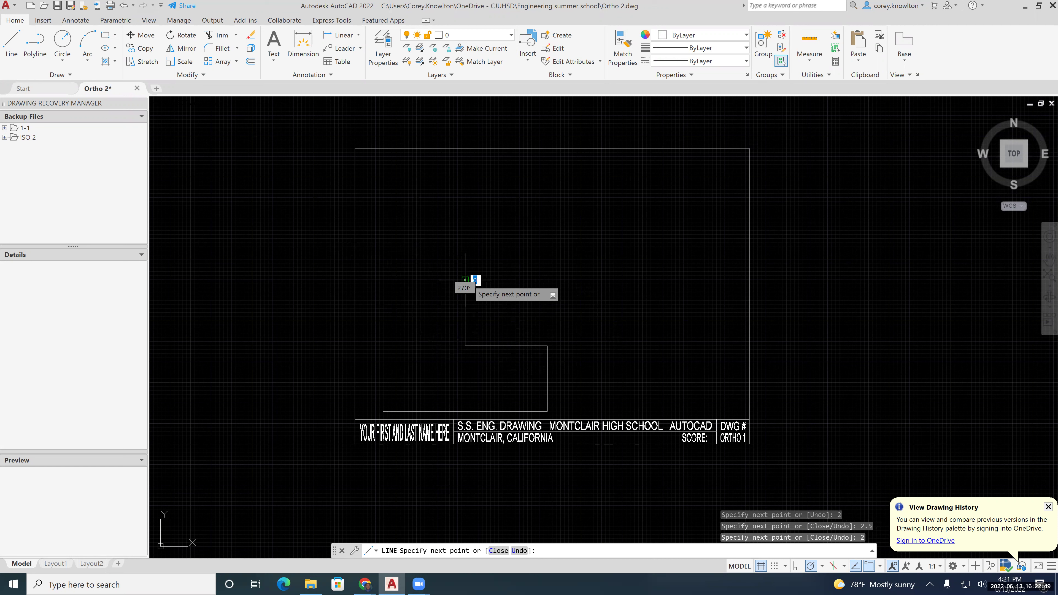
{"action": "type", "text": "2.5"}
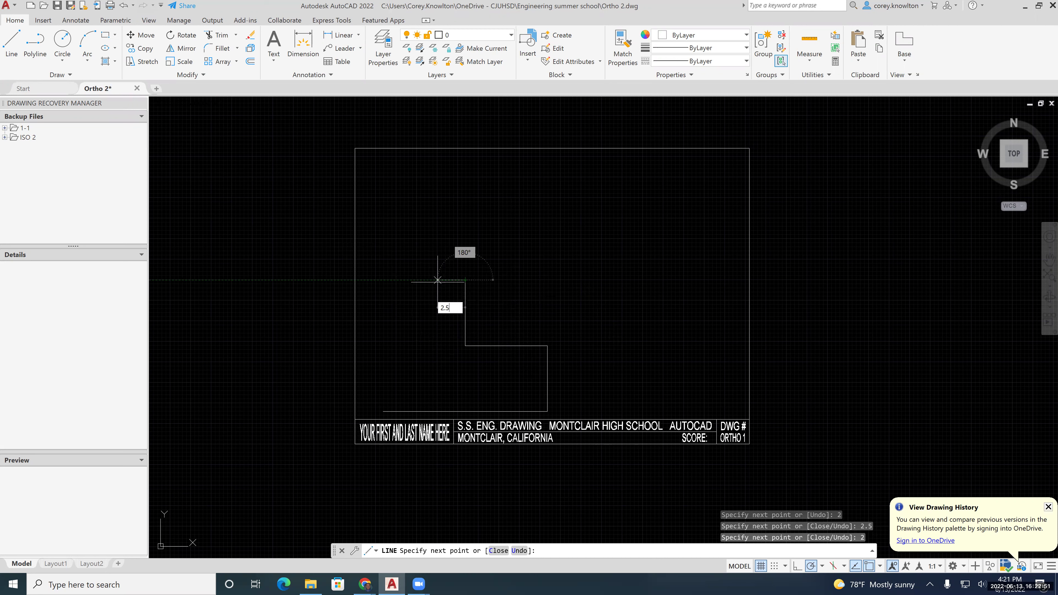
{"action": "key", "text": "Return"}
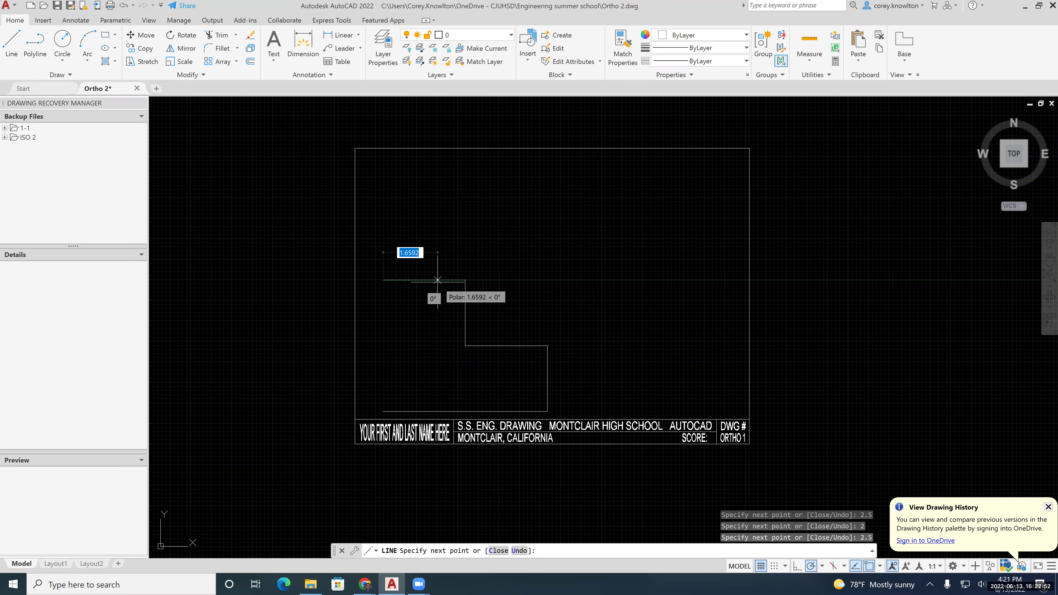
{"action": "left_click", "coordinate": [384, 411]}
{"action": "key", "text": "Return"}
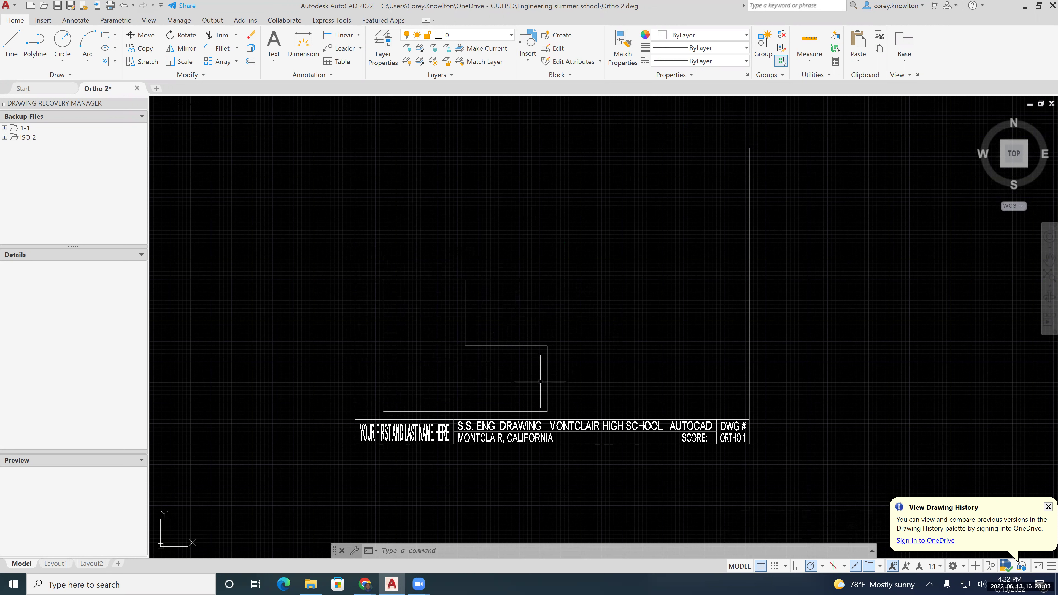
Draw a 5 by 3 rectangle for the top view just above the front view.
{"action": "left_click", "coordinate": [11, 41]}
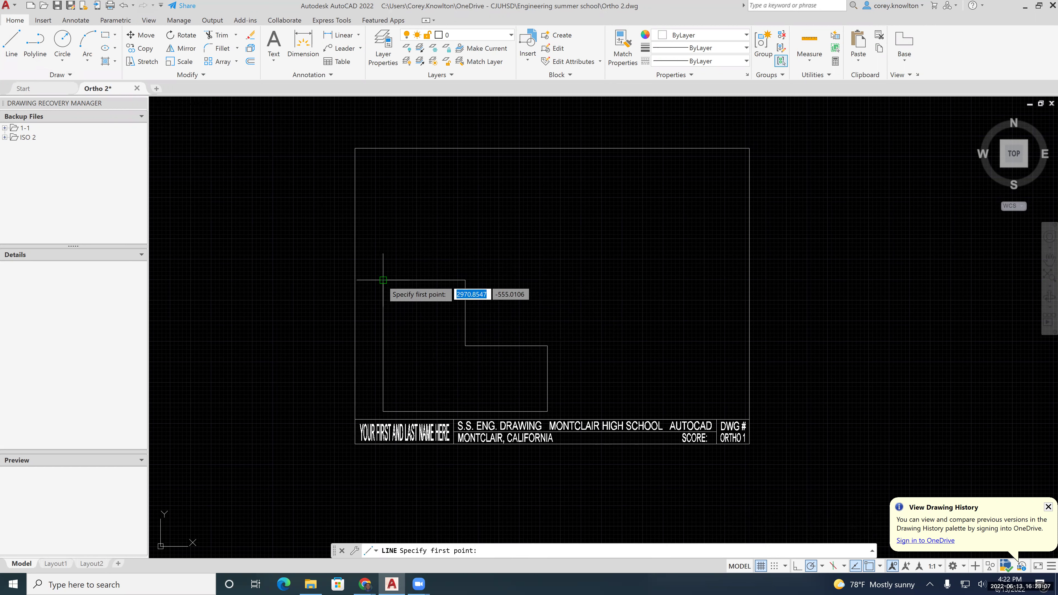
{"action": "left_click", "coordinate": [383, 262]}
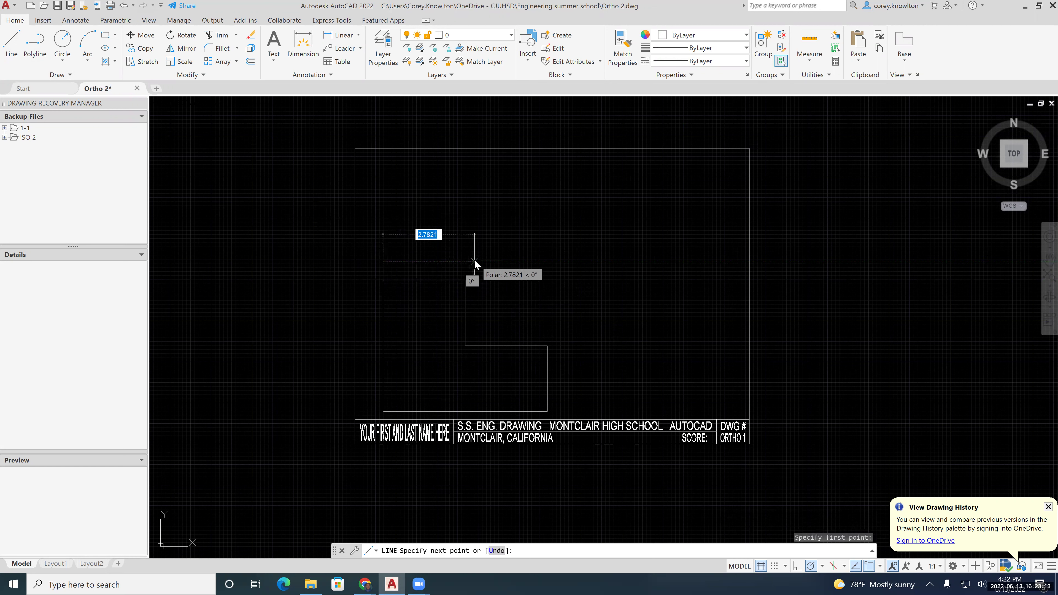
{"action": "type", "text": "5"}
{"action": "key", "text": "Return"}
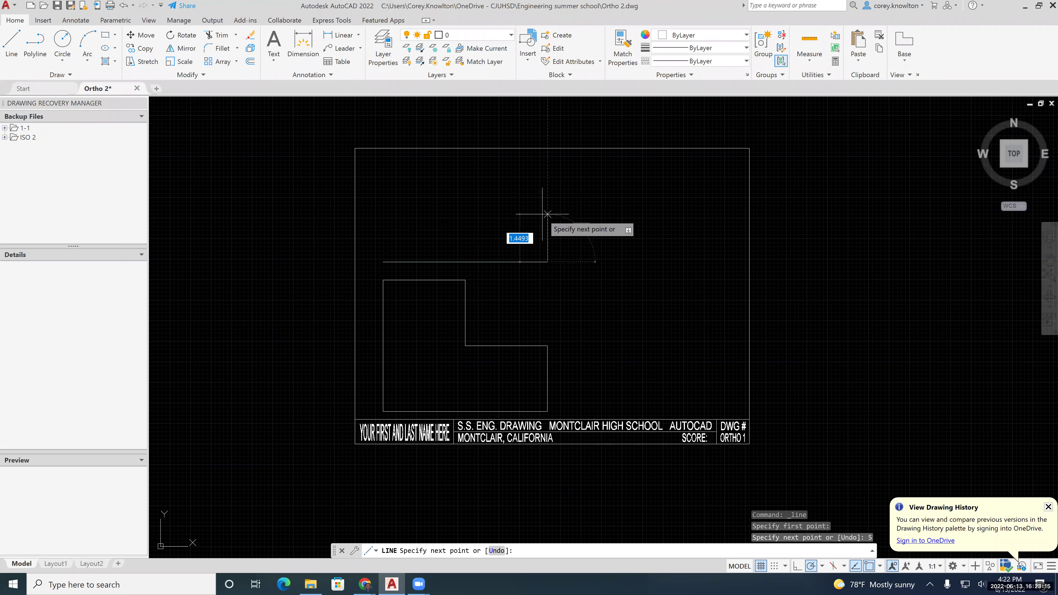
{"action": "type", "text": "3"}
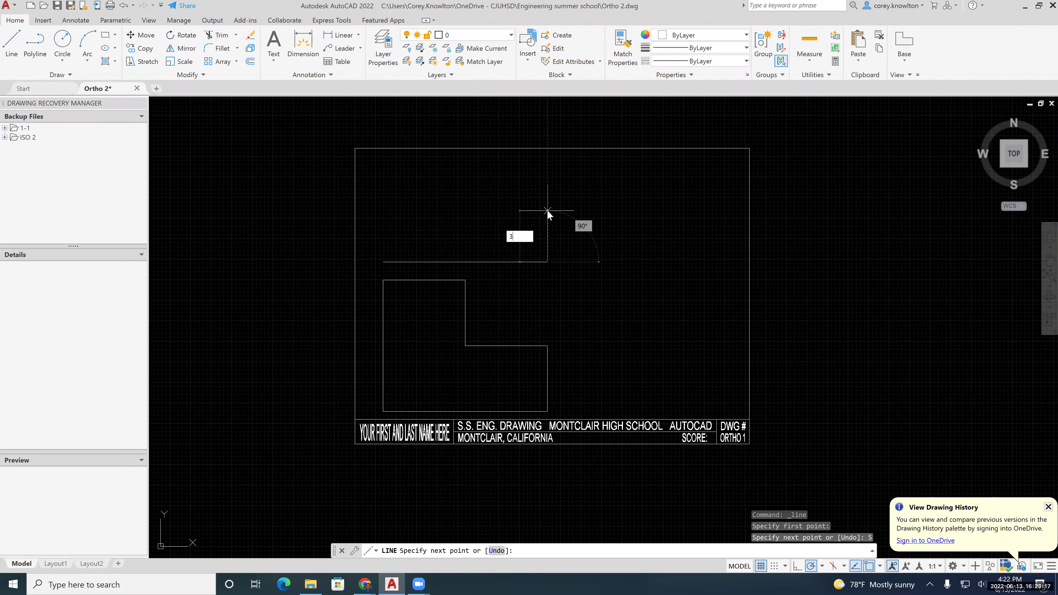
{"action": "key", "text": "Return"}
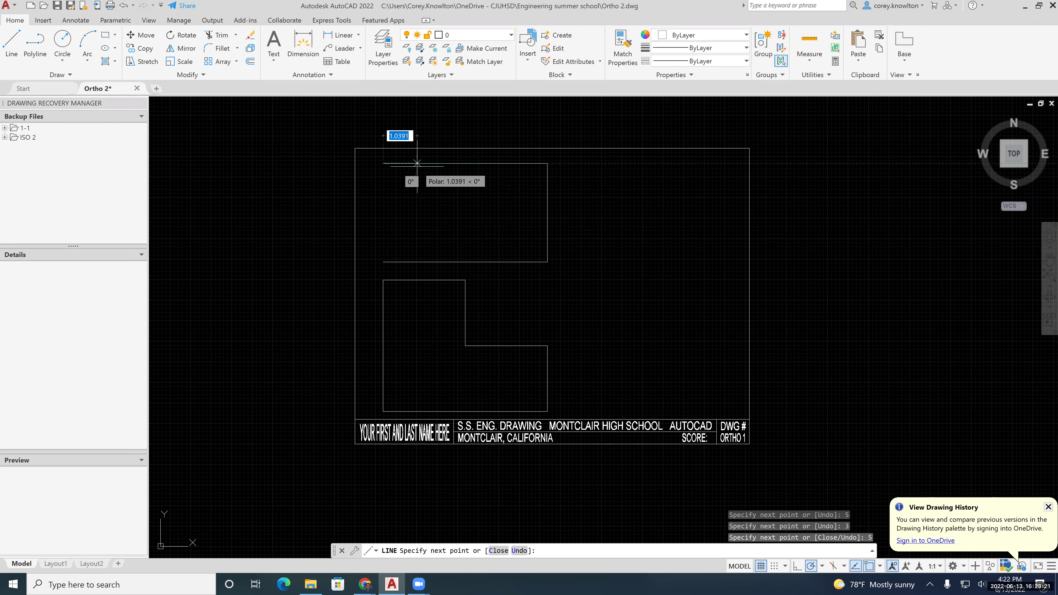
{"action": "type", "text": "555"}
{"action": "key", "text": "Return"}
{"action": "left_click", "coordinate": [383, 262]}
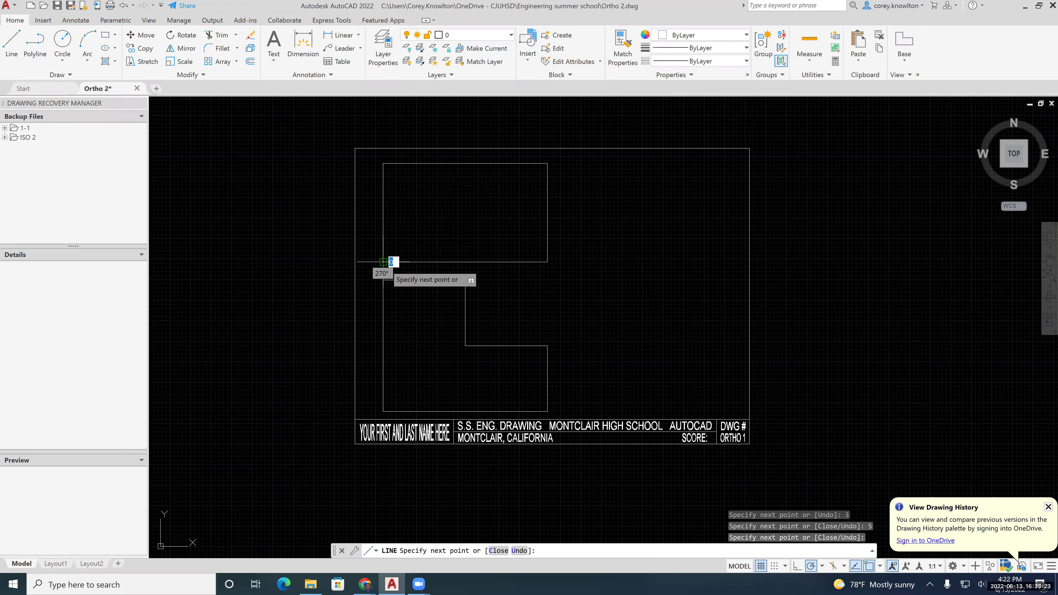
{"action": "key", "text": "Return"}
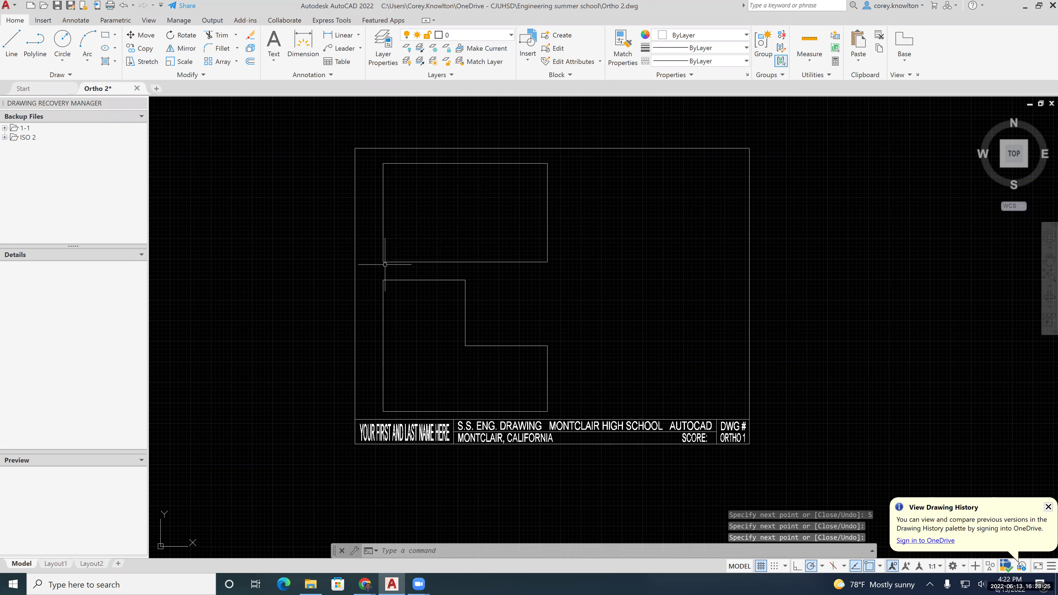
Draw a vertical divider between the midpoints of the top view's bottom and top edges.
{"action": "key", "text": "Return"}
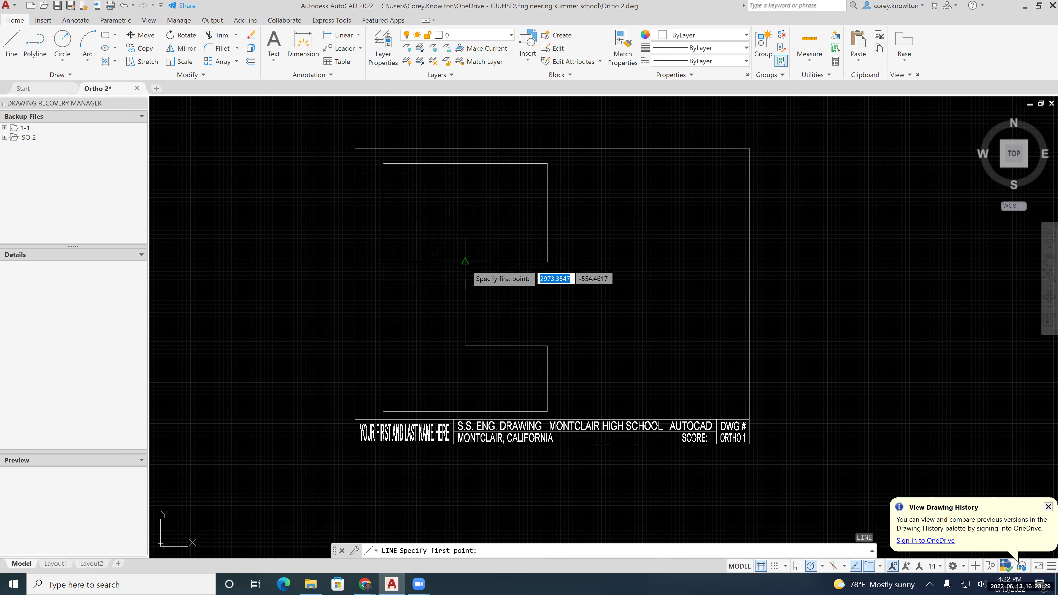
{"action": "left_click", "coordinate": [465, 261]}
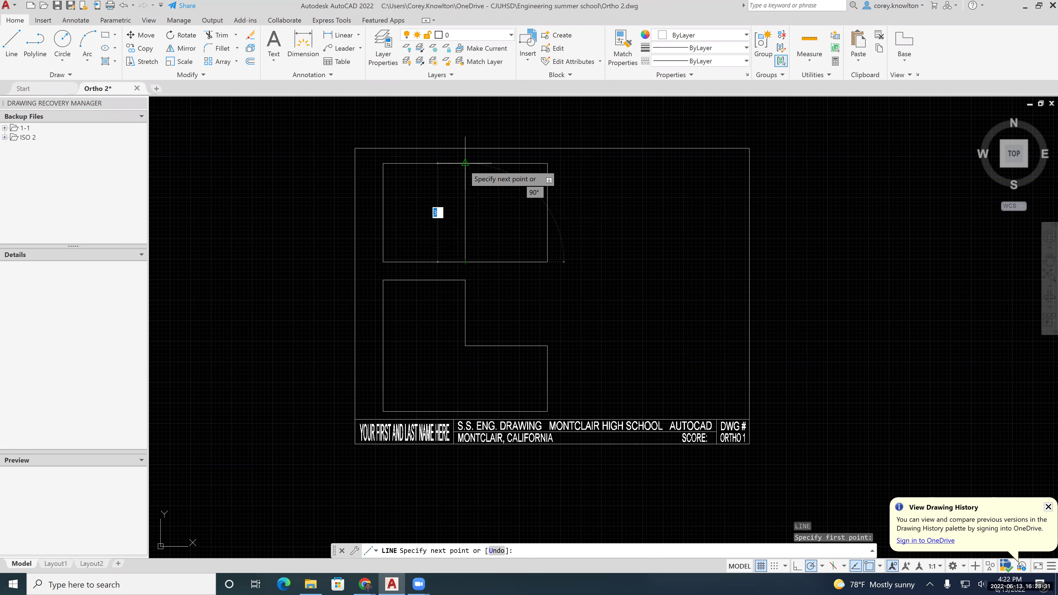
{"action": "left_click", "coordinate": [465, 163]}
{"action": "key", "text": "Return"}
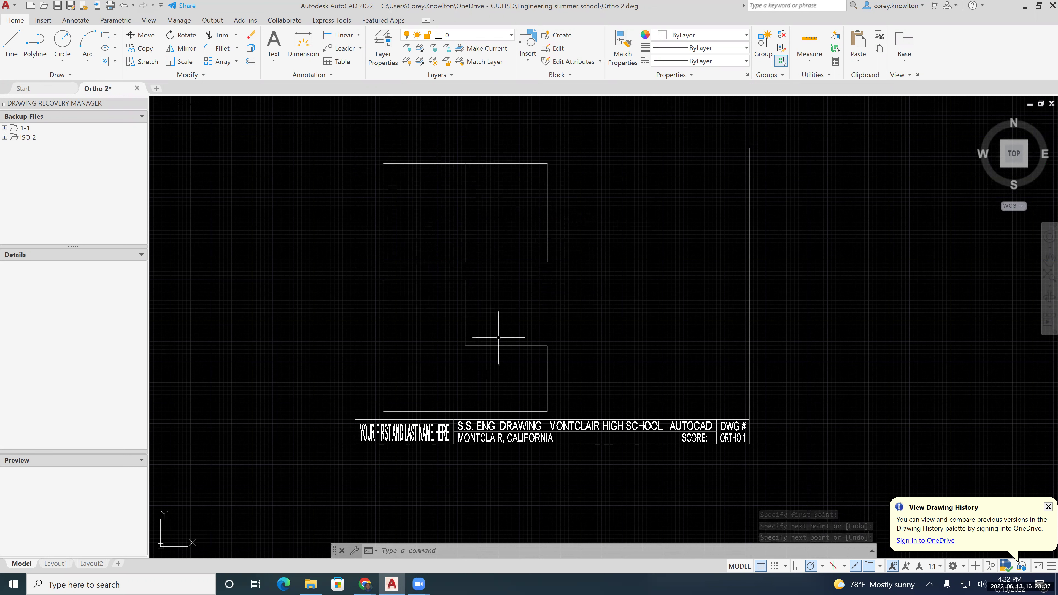
Draw a 45° miter line from right of the top view up to the border, keeping Polar Tracking at 45°.
{"action": "left_click", "coordinate": [12, 43]}
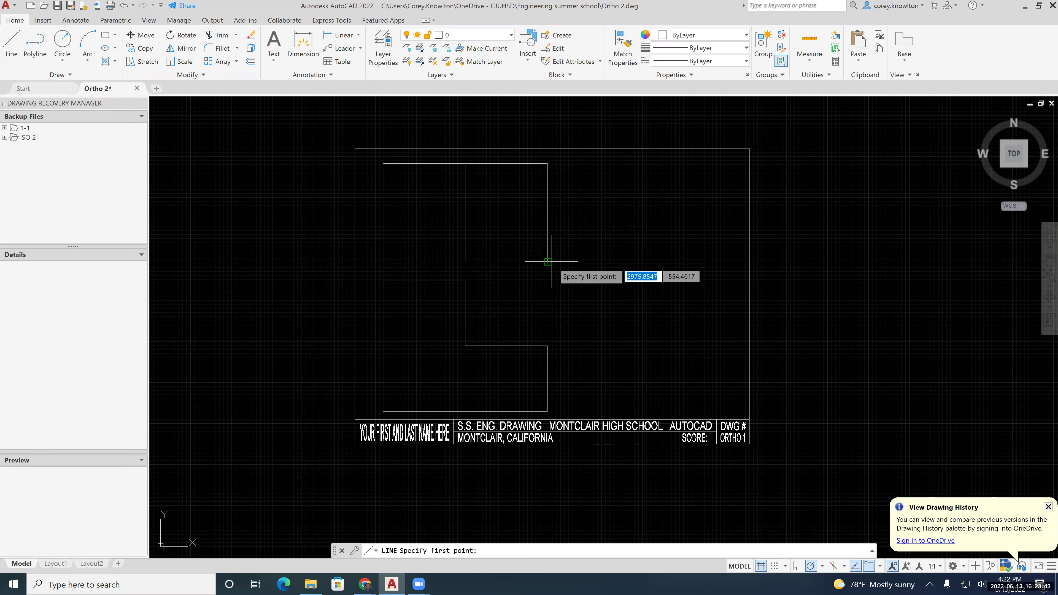
{"action": "left_click", "coordinate": [578, 262]}
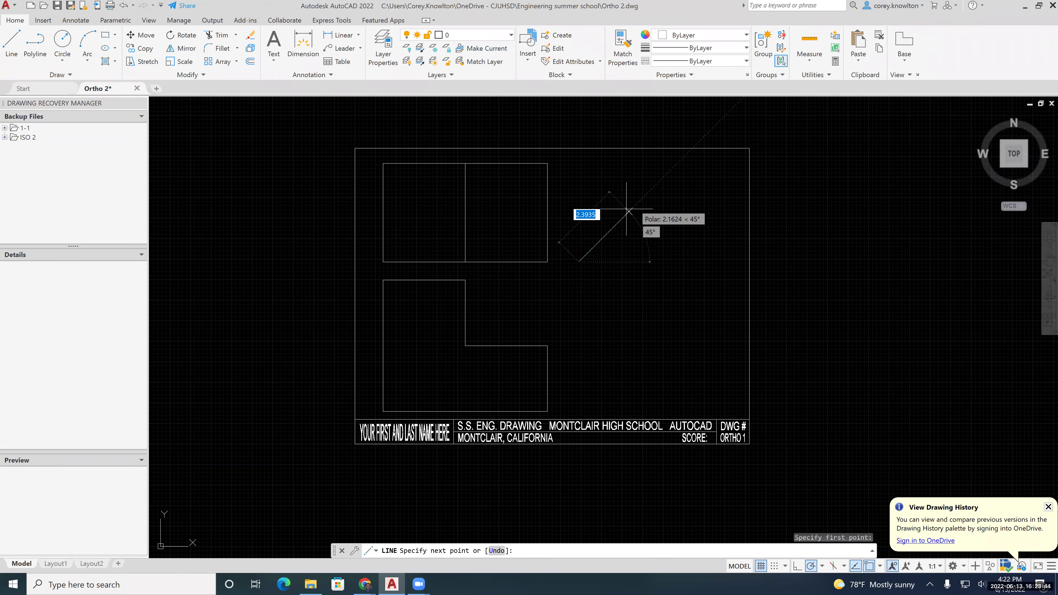
{"action": "left_click", "coordinate": [686, 152]}
{"action": "key", "text": "Return"}
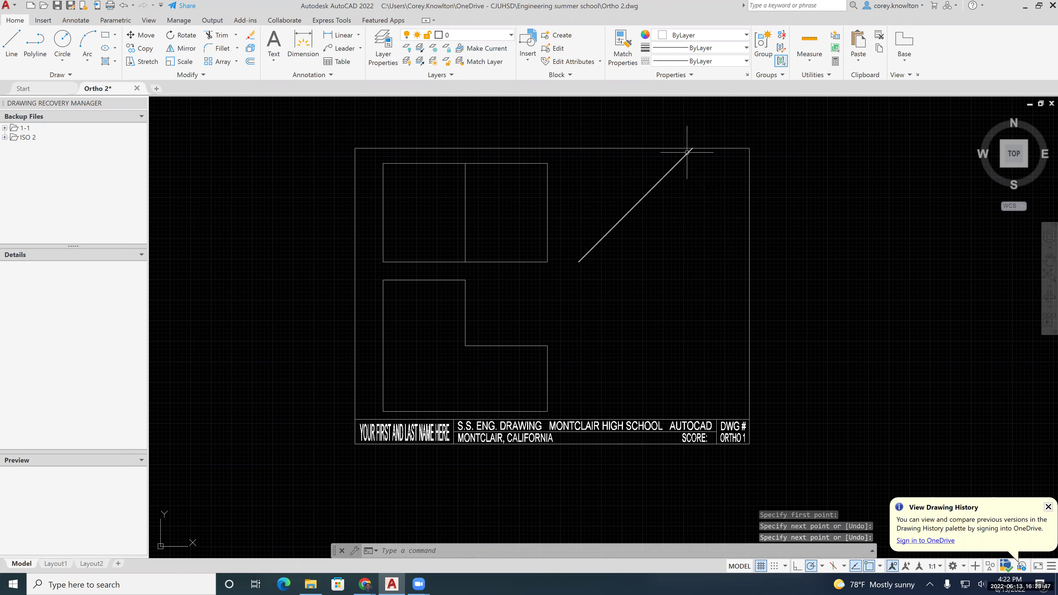
{"action": "left_click", "coordinate": [821, 565]}
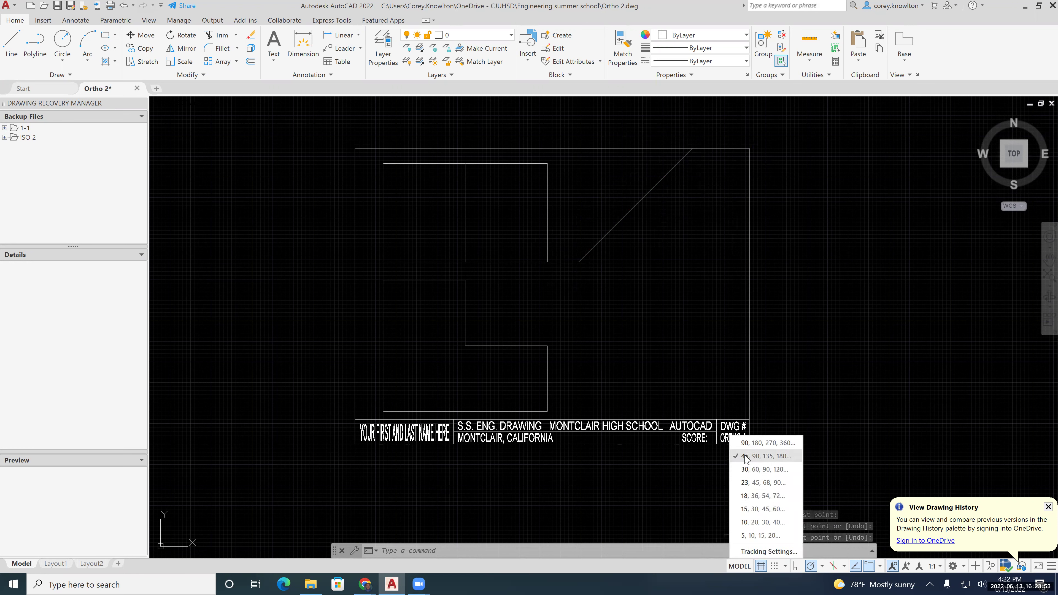
{"action": "left_click", "coordinate": [849, 436]}
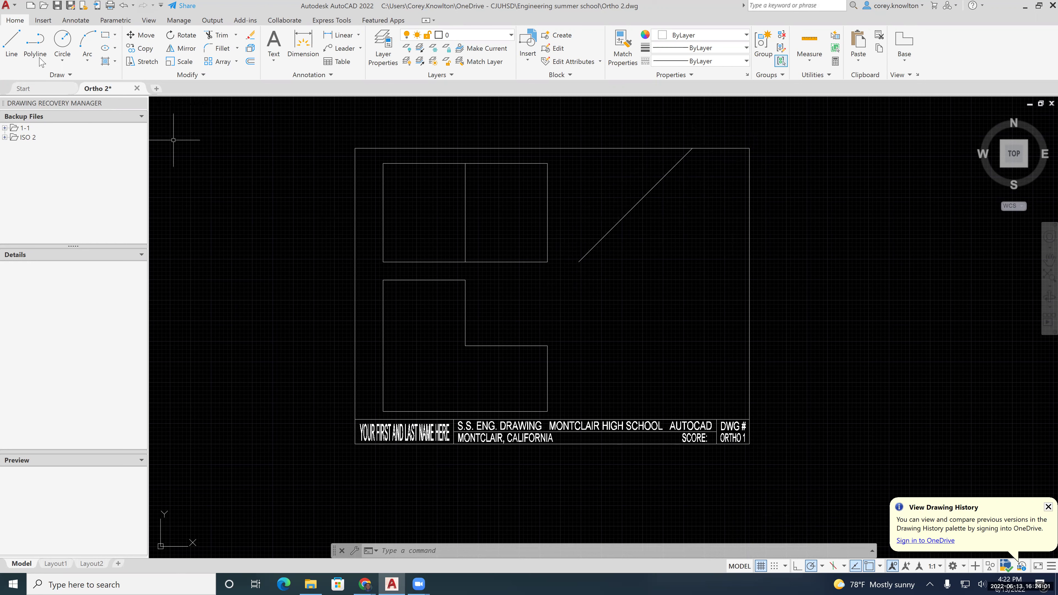
Drop two vertical projection lines from the miter line's ends down to the title block.
{"action": "left_click", "coordinate": [12, 42]}
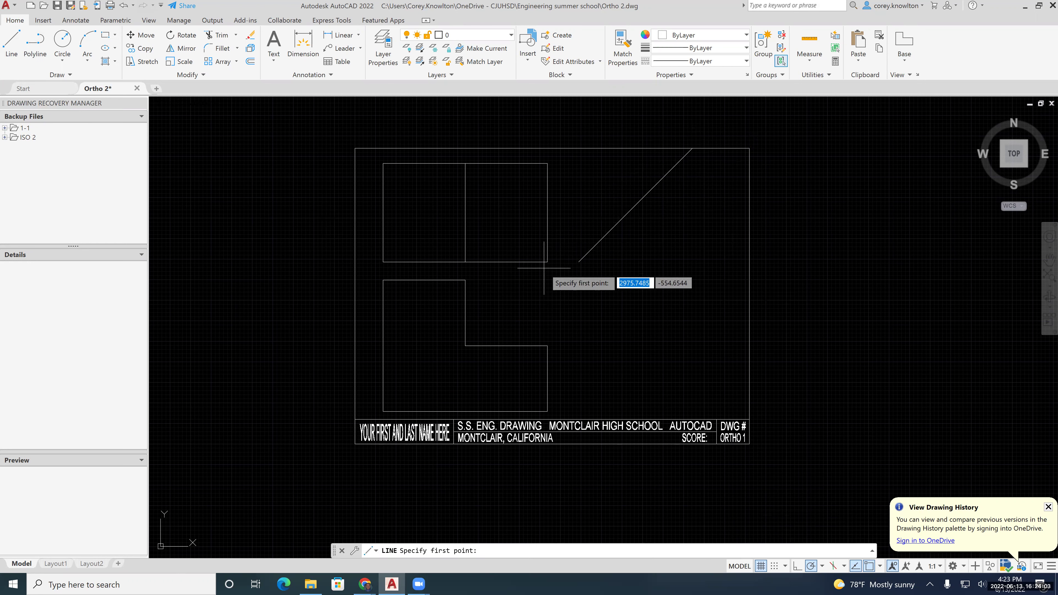
{"action": "left_click", "coordinate": [578, 261]}
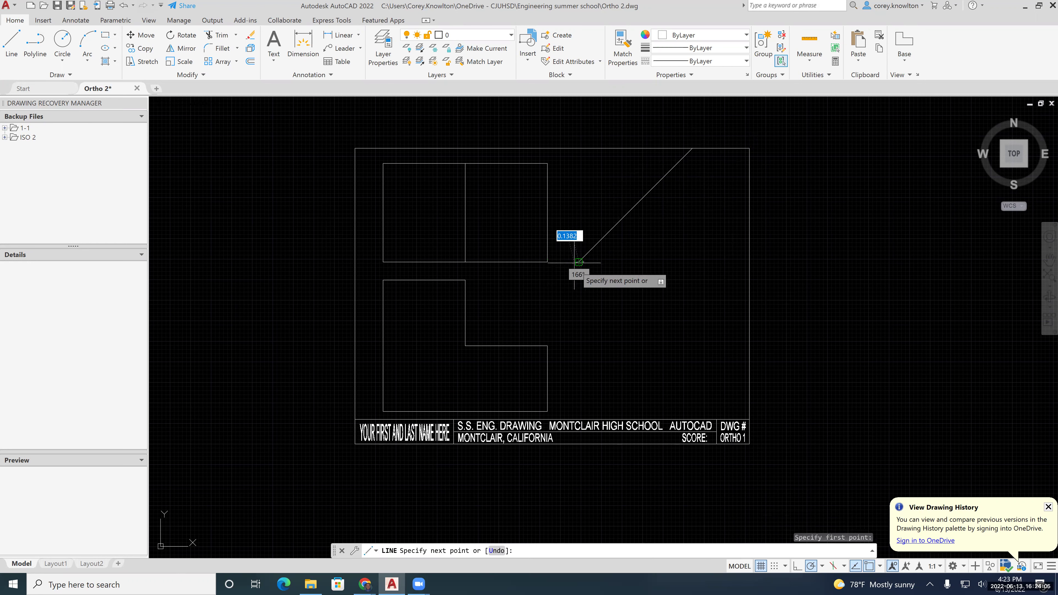
{"action": "left_click", "coordinate": [579, 418]}
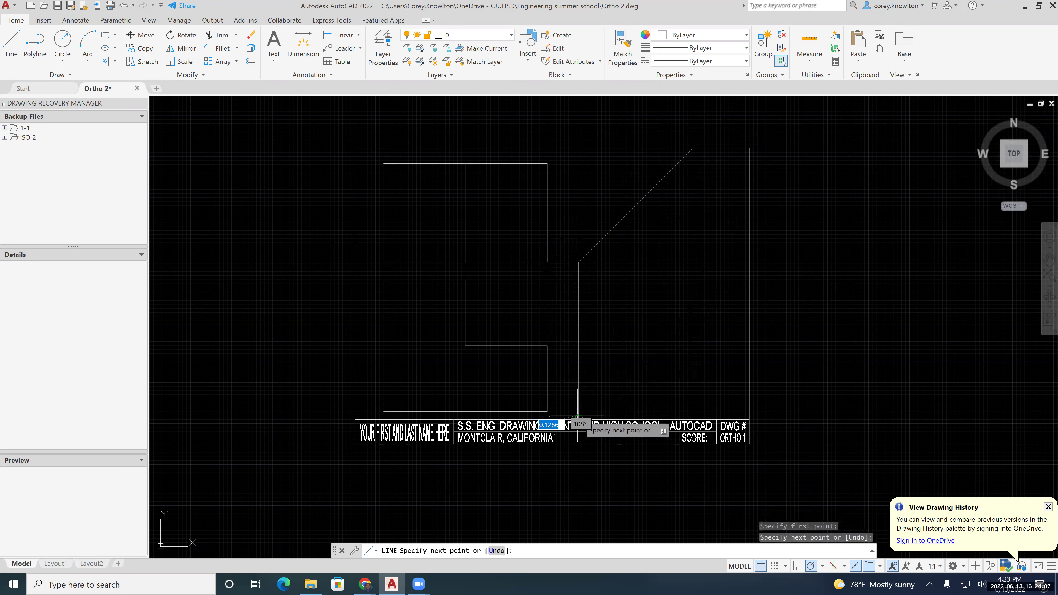
{"action": "key", "text": "Return"}
{"action": "key", "text": "Return"}
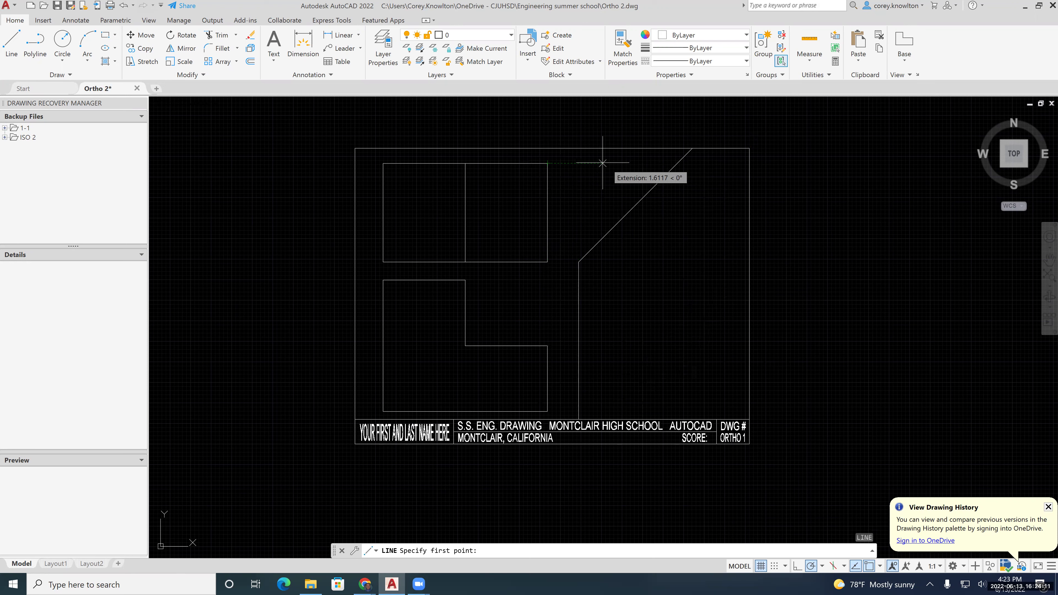
{"action": "left_click", "coordinate": [677, 163]}
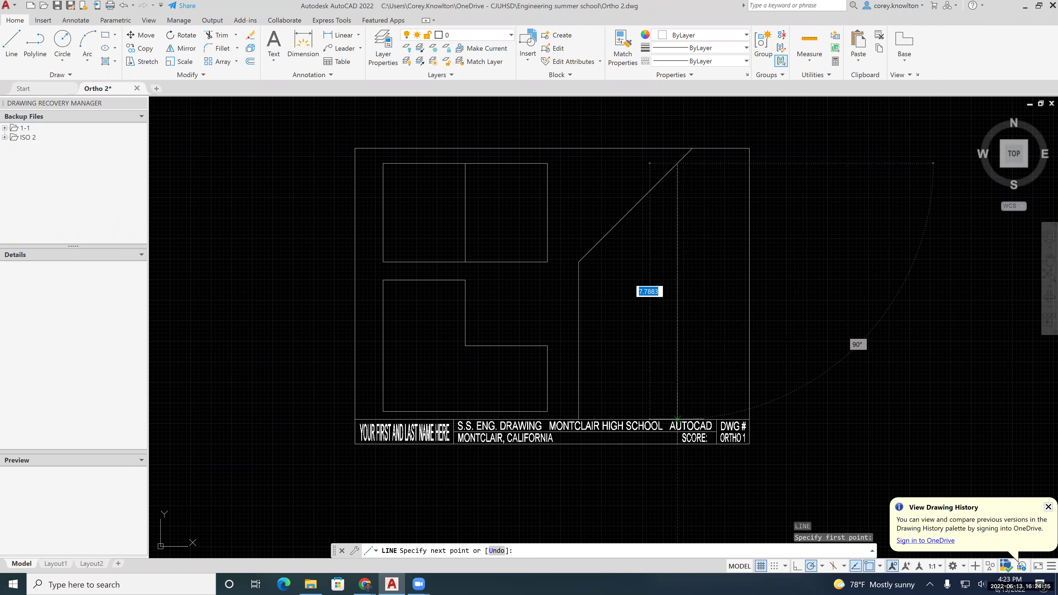
{"action": "left_click", "coordinate": [678, 419]}
{"action": "key", "text": "Return"}
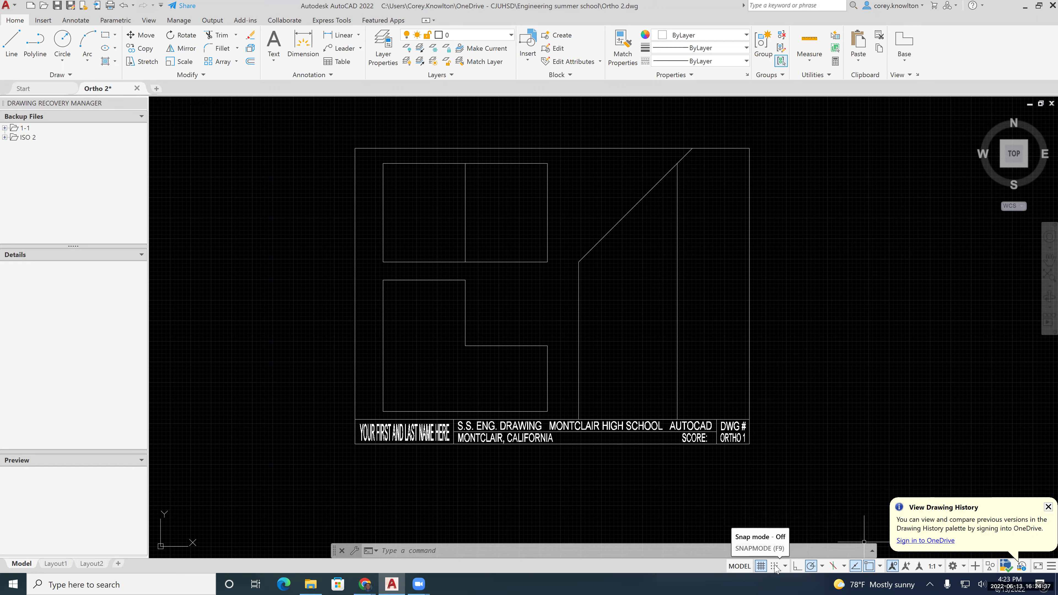
Toggle grid snap and draw the side view's 3-unit bottom edge.
{"action": "left_click", "coordinate": [761, 565]}
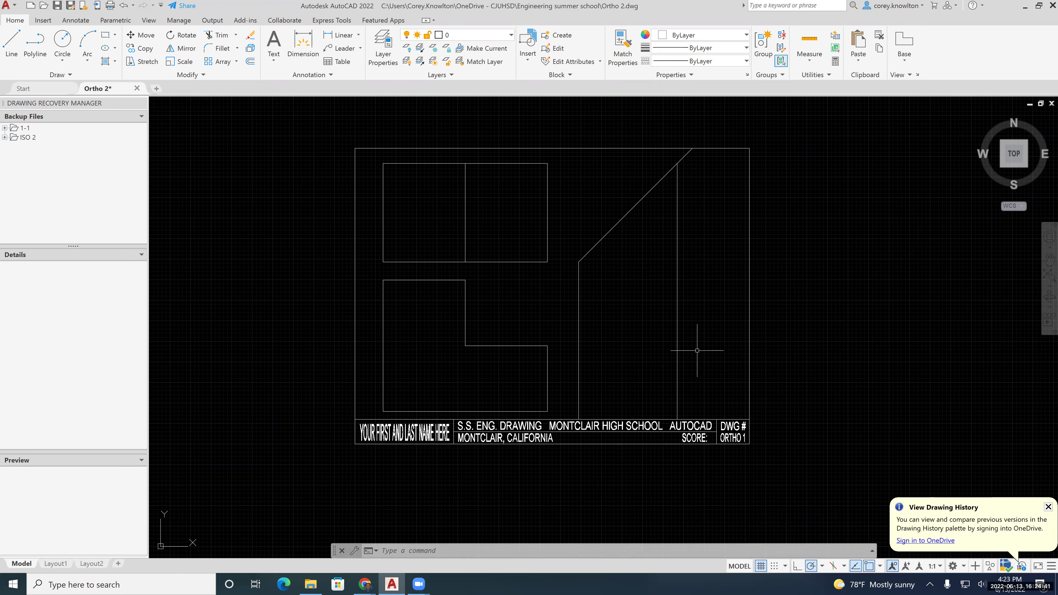
{"action": "type", "text": "l"}
{"action": "key", "text": "Return"}
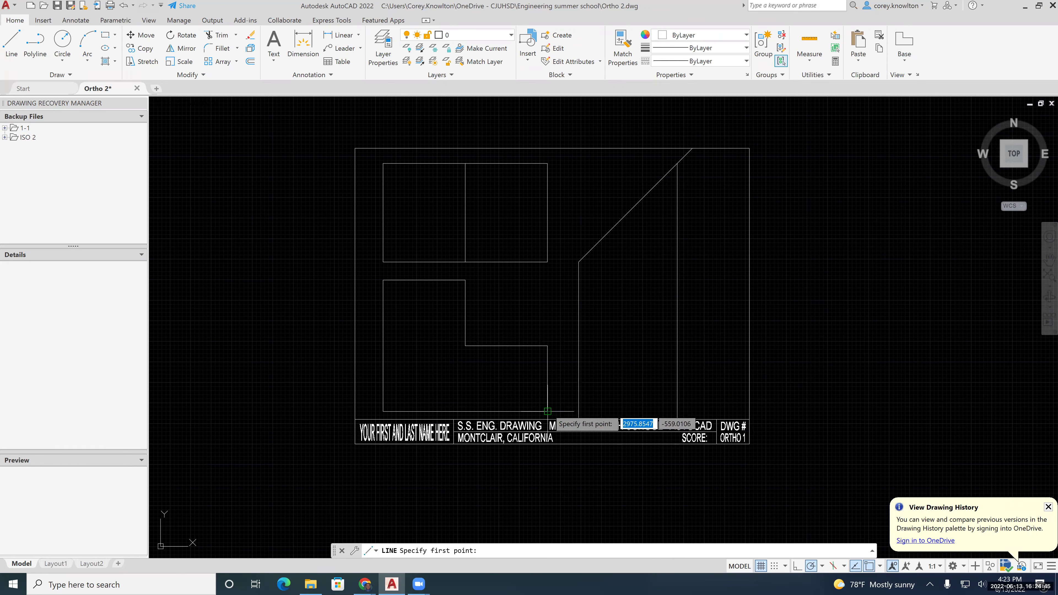
{"action": "left_click", "coordinate": [579, 411]}
{"action": "type", "text": "3"}
{"action": "key", "text": "Return"}
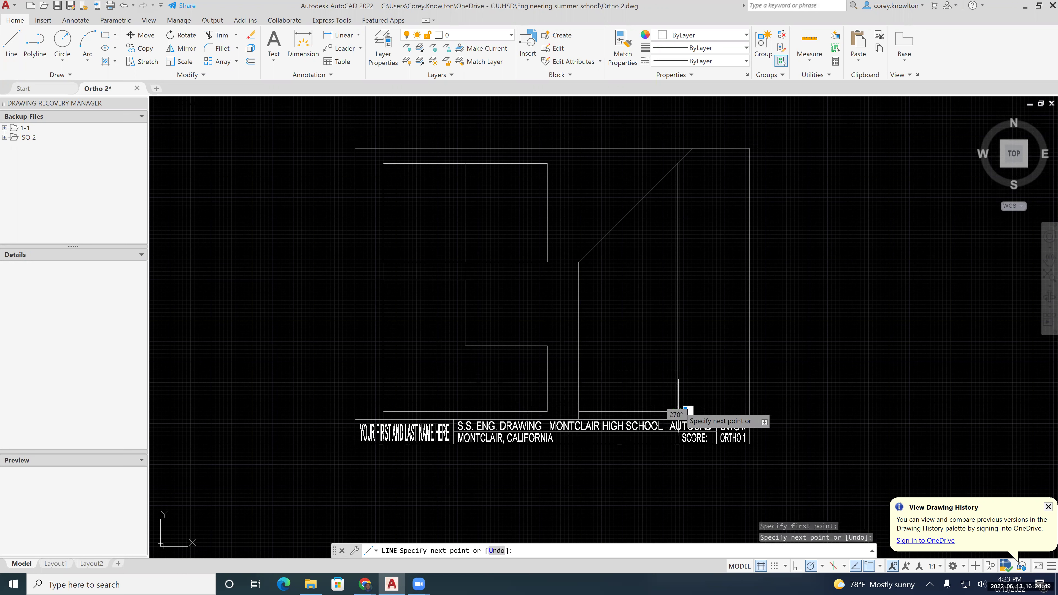
{"action": "key", "text": "Return"}
{"action": "key", "text": "Return"}
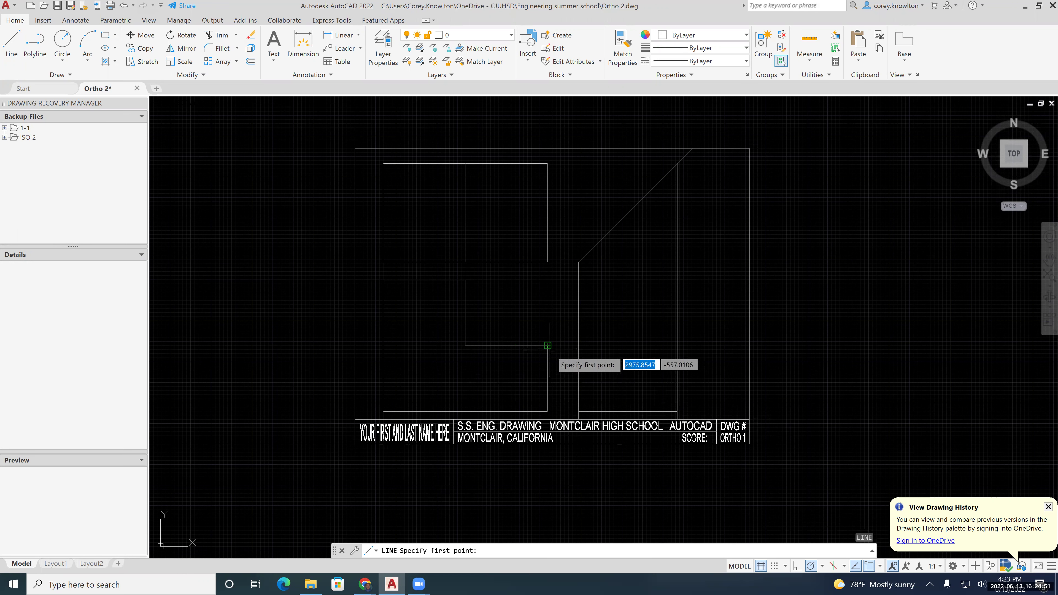
Draw the side view's step edge and top edge level with the front view's outline.
{"action": "left_click", "coordinate": [579, 345]}
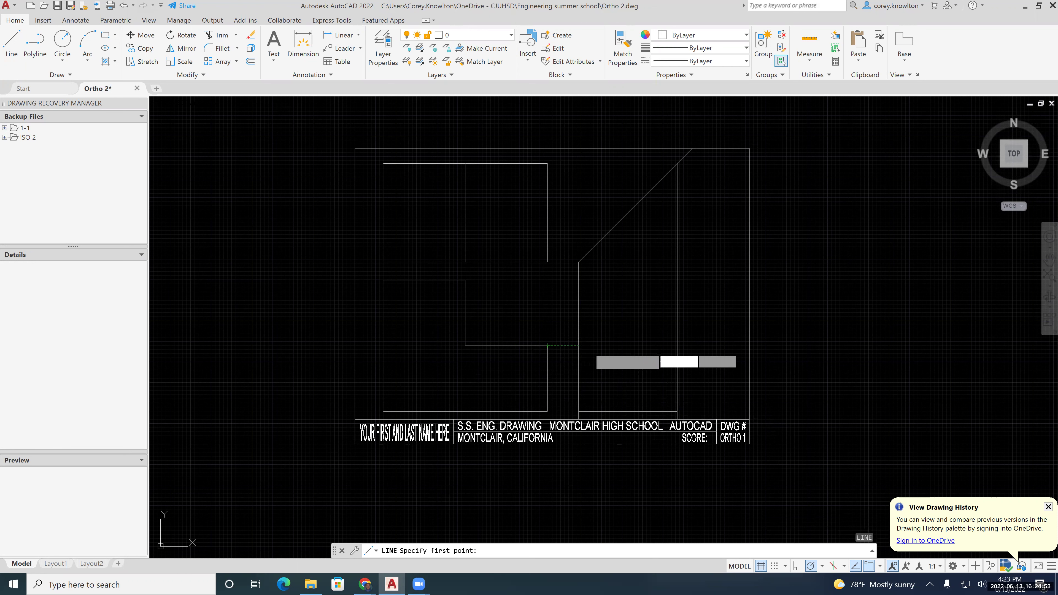
{"action": "left_click", "coordinate": [677, 345]}
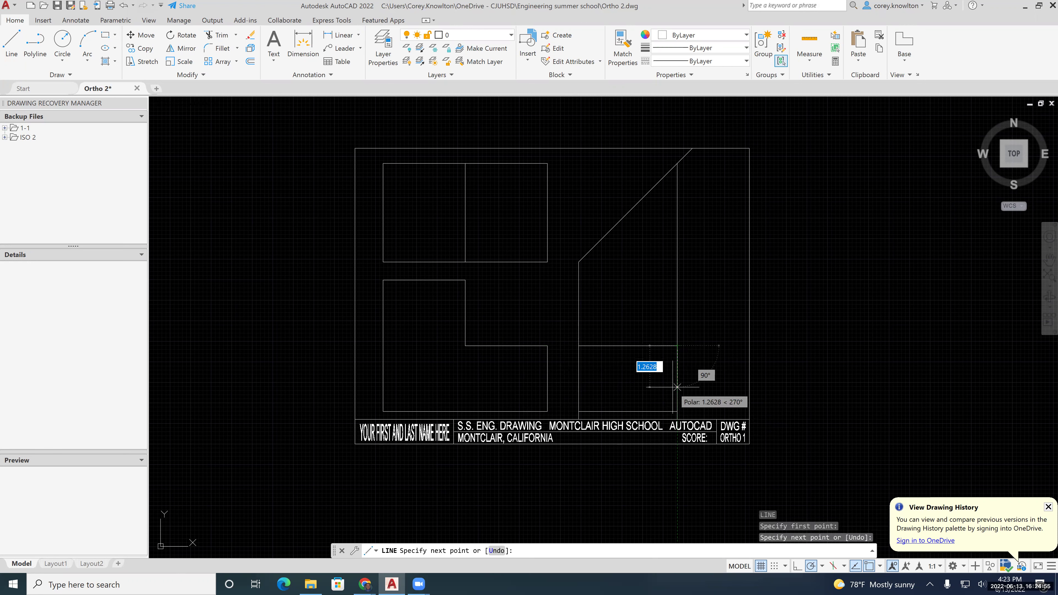
{"action": "key", "text": "Return"}
{"action": "key", "text": "Return"}
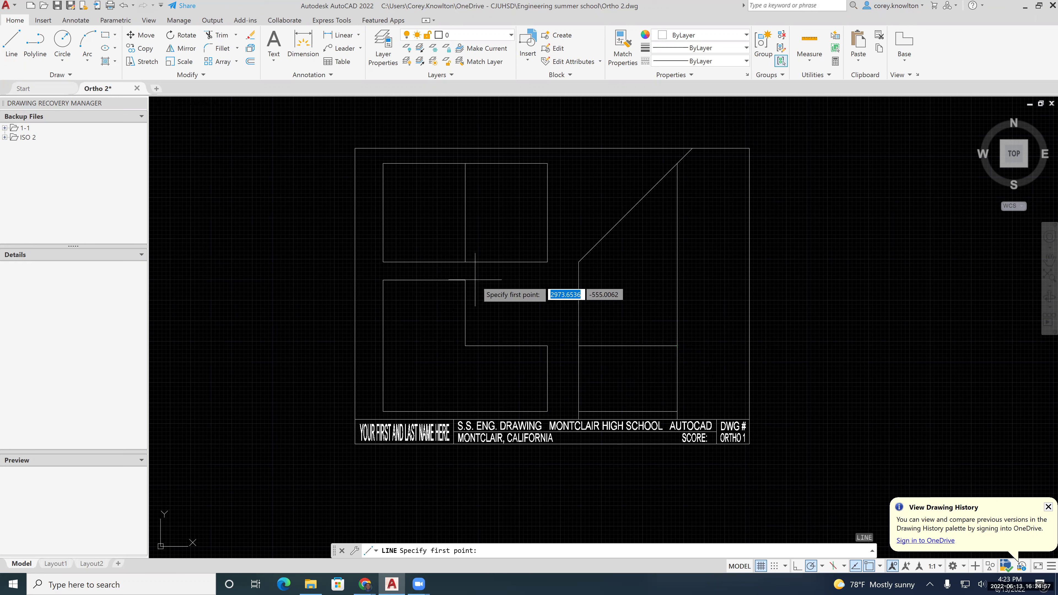
{"action": "left_click", "coordinate": [578, 279]}
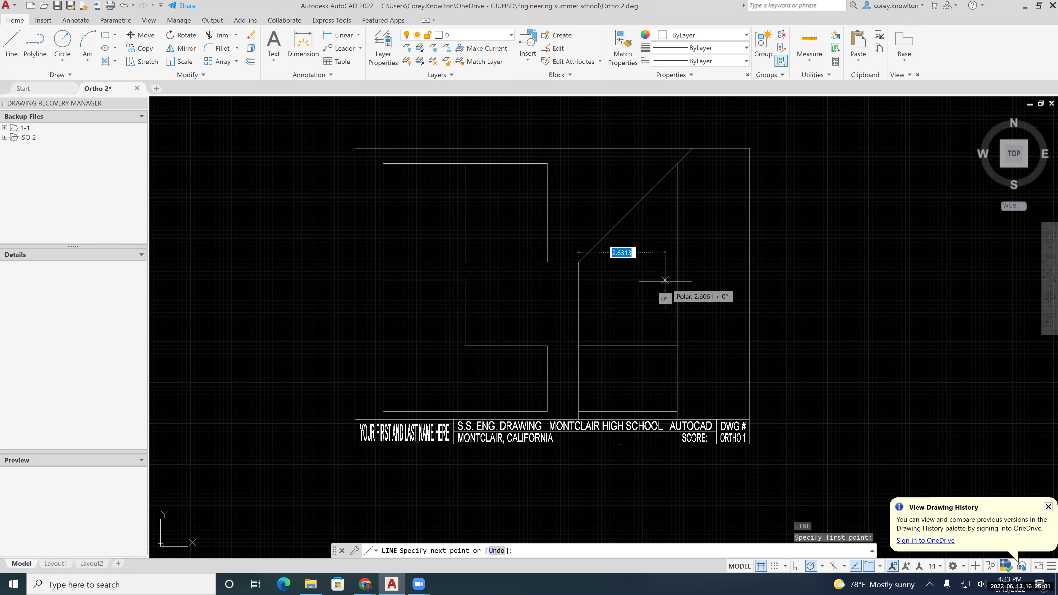
{"action": "left_click", "coordinate": [677, 280]}
{"action": "key", "text": "Return"}
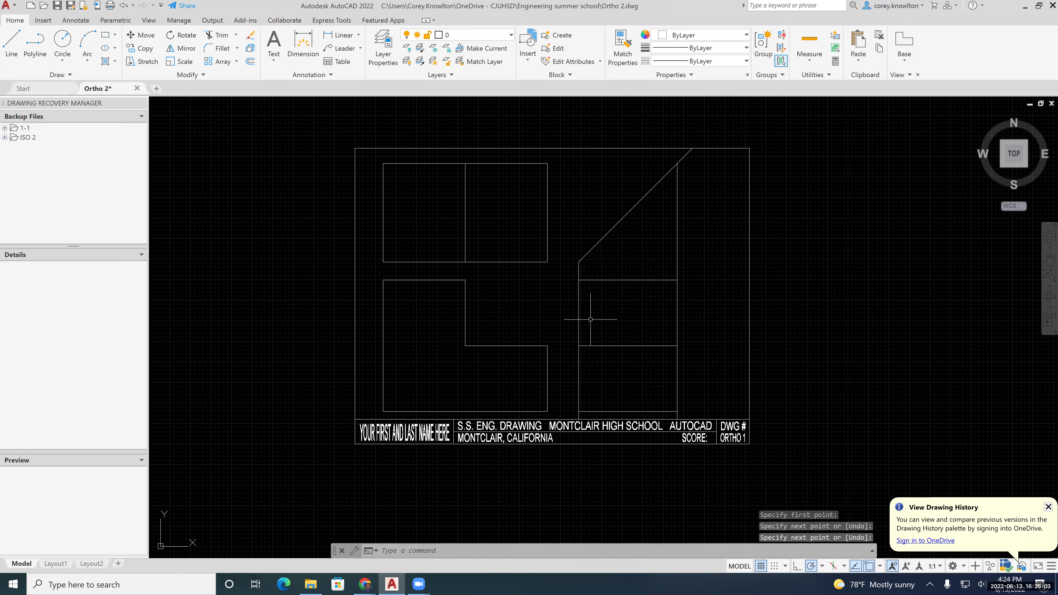
Trim the excess projection lines above and below the side view.
{"action": "left_click", "coordinate": [220, 37]}
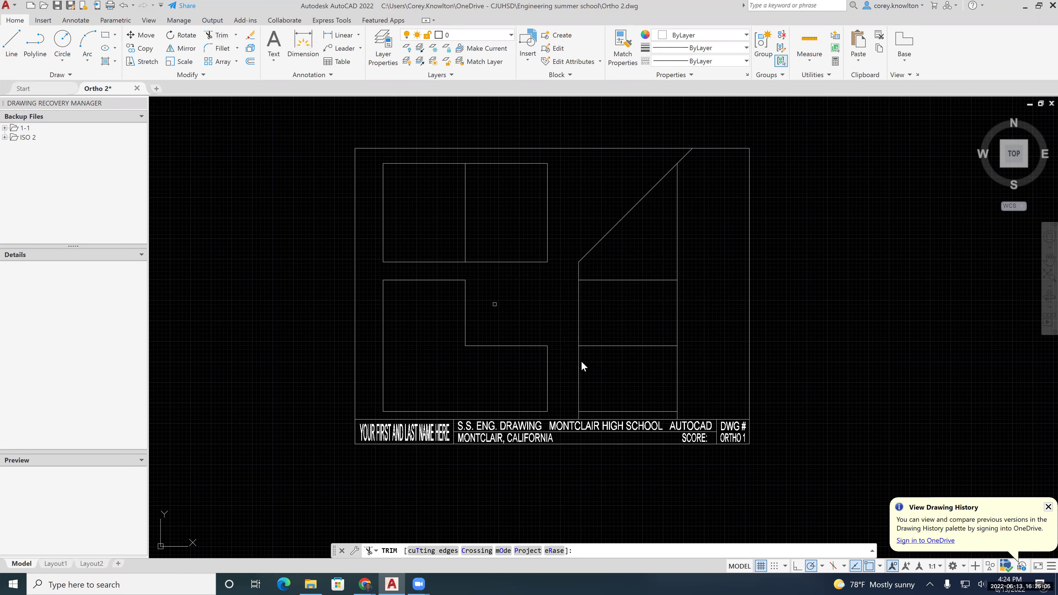
{"action": "left_click_drag", "start_coordinate": [573, 273], "coordinate": [684, 253]}
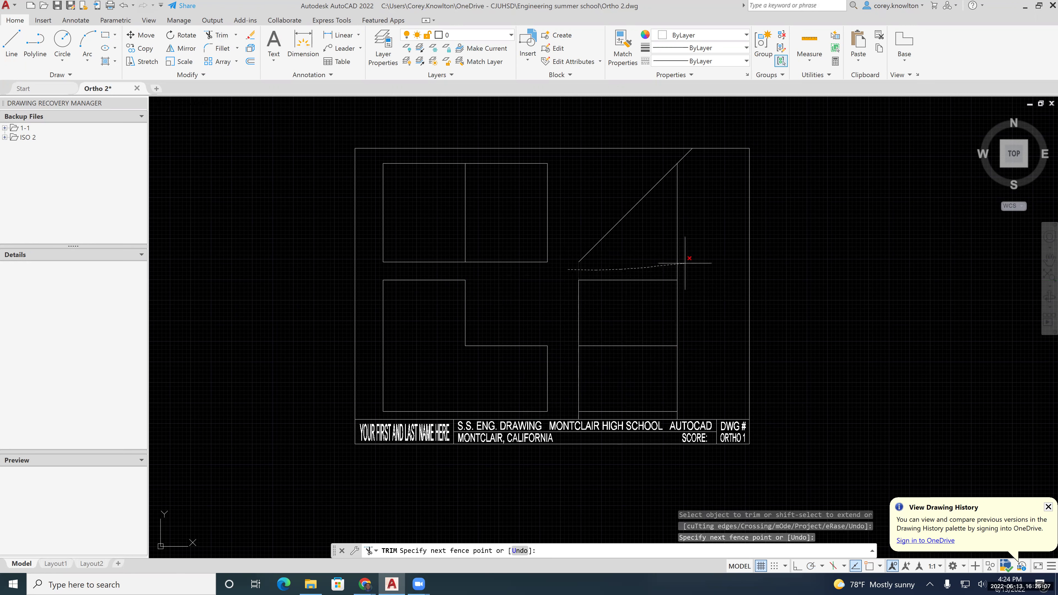
{"action": "left_click", "coordinate": [578, 414]}
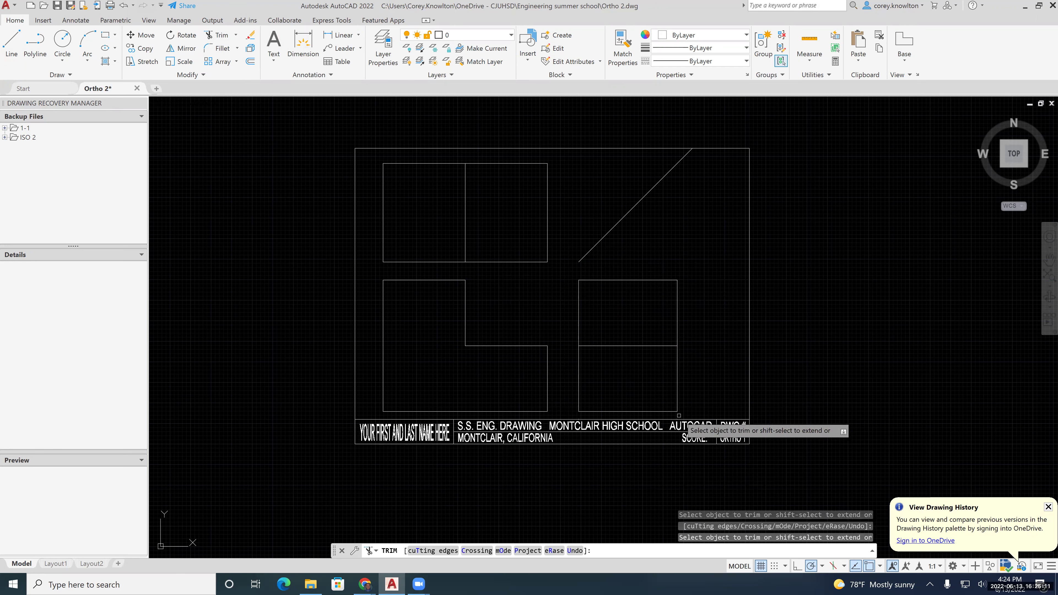
{"action": "key", "text": "Return"}
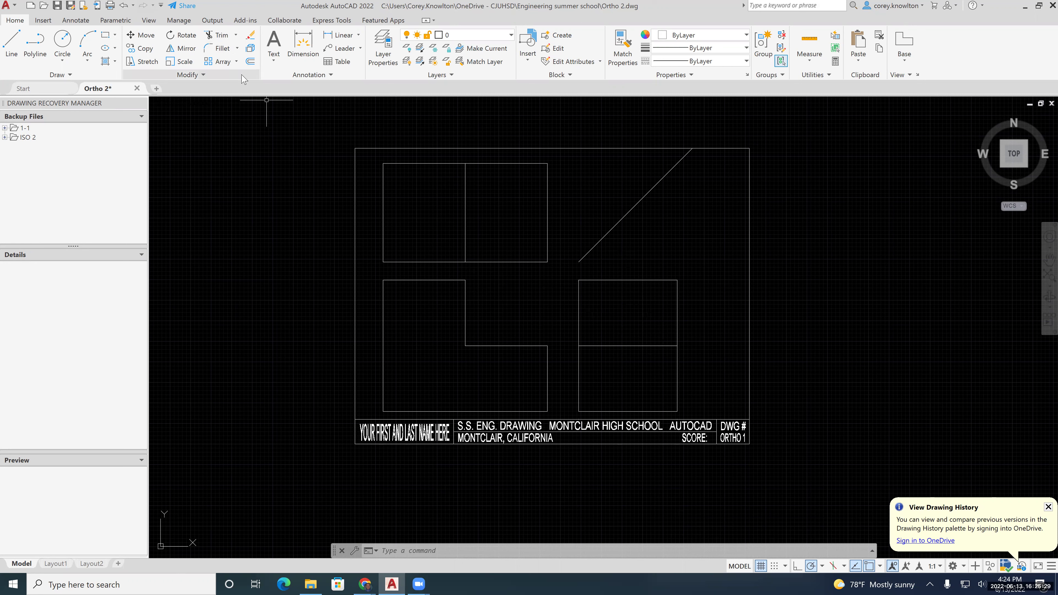
Offset the side view's top, left and right edges inward by 1 unit.
{"action": "left_click", "coordinate": [253, 62]}
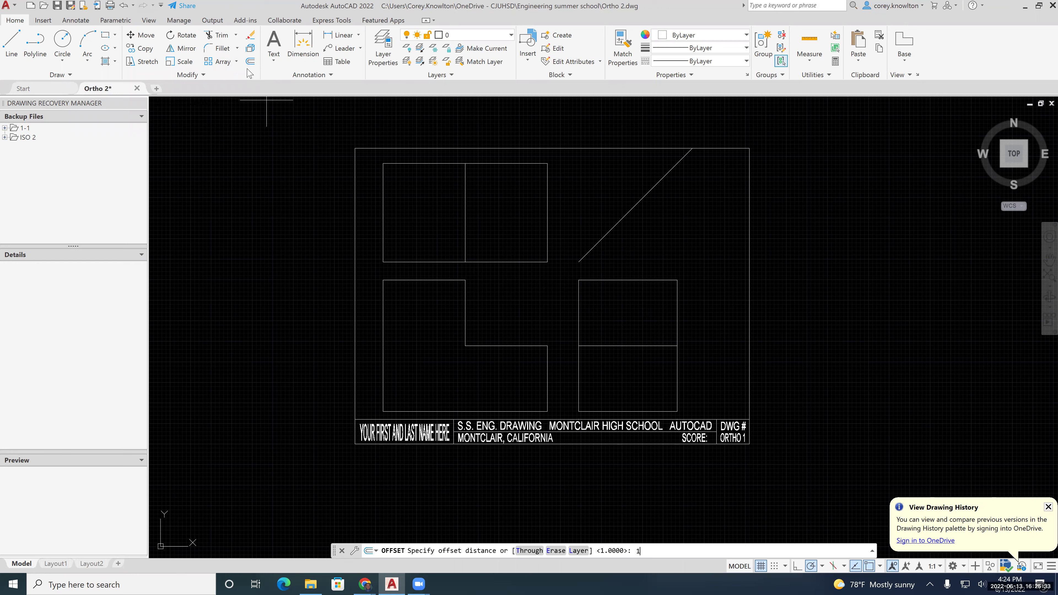
{"action": "type", "text": "1"}
{"action": "key", "text": "Return"}
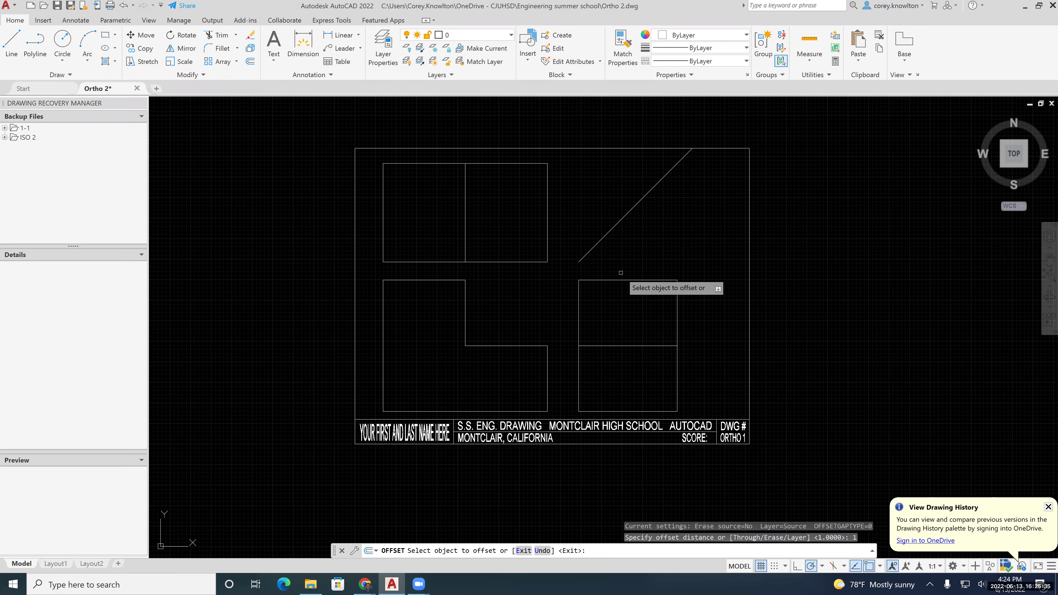
{"action": "left_click", "coordinate": [625, 281]}
{"action": "left_click", "coordinate": [612, 296]}
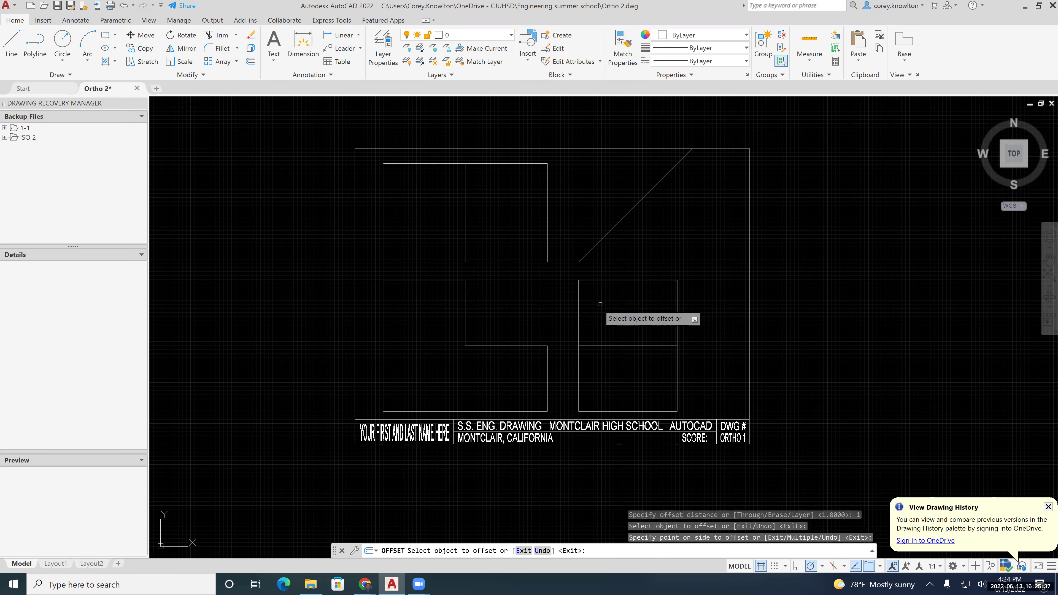
{"action": "left_click", "coordinate": [579, 304]}
{"action": "left_click", "coordinate": [624, 302]}
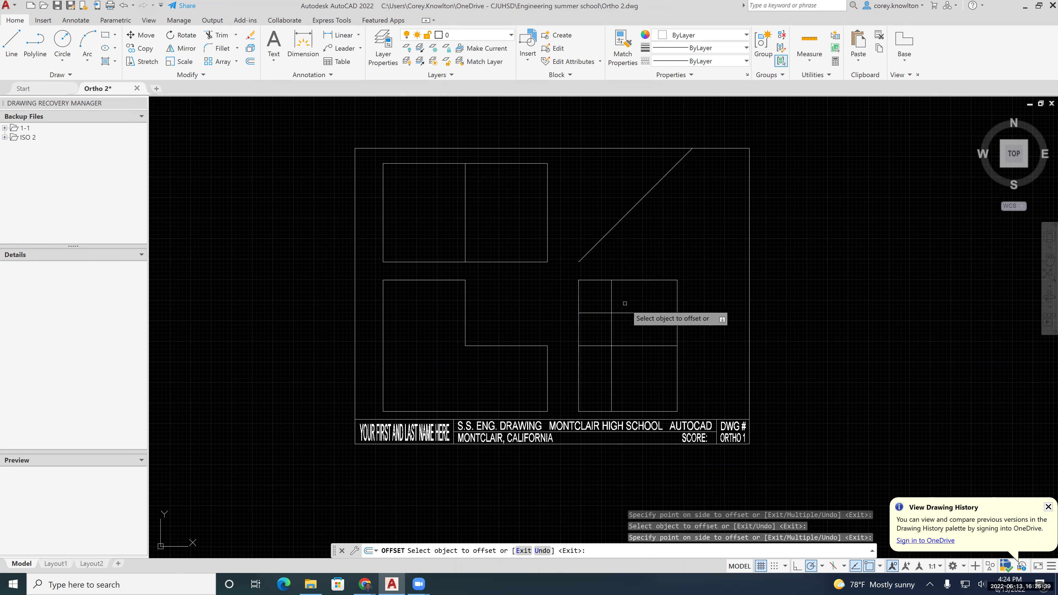
{"action": "left_click", "coordinate": [677, 304]}
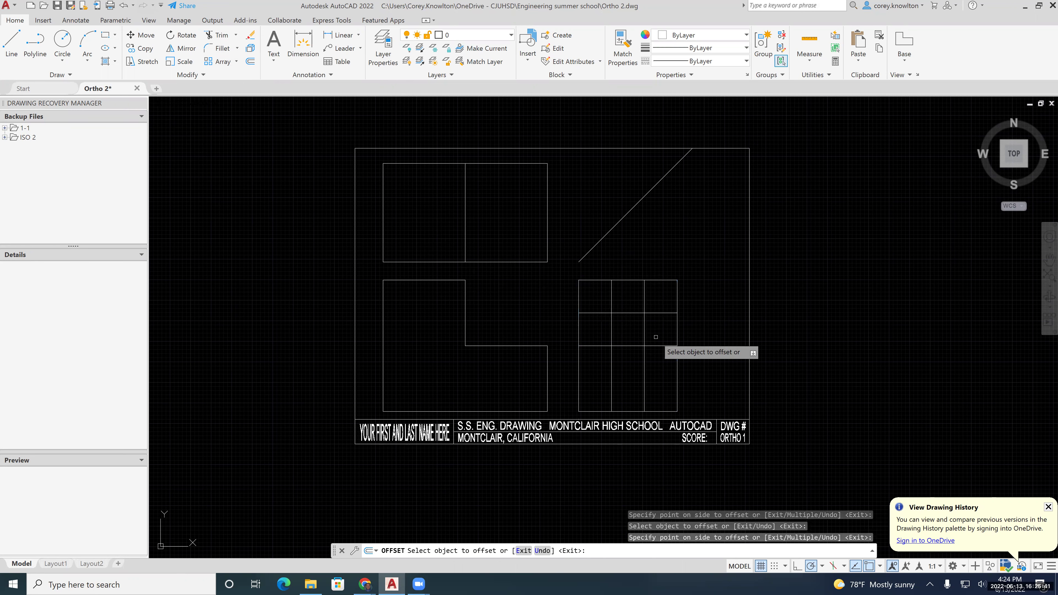
{"action": "left_click", "coordinate": [639, 291]}
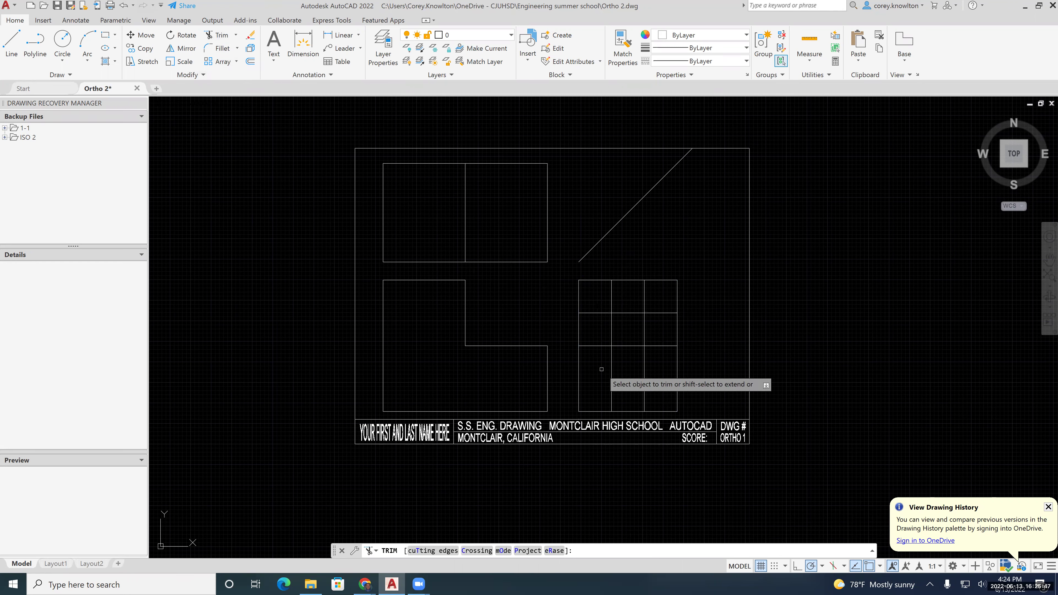
Trim the offset lines and top edge segment to form the centered notch.
{"action": "mouse_move", "coordinate": [601, 370]}
{"action": "left_mouse_down"}
{"action": "mouse_move", "coordinate": [673, 367]}
{"action": "mouse_move", "coordinate": [654, 366]}
{"action": "left_mouse_up"}
{"action": "left_click", "coordinate": [597, 304]}
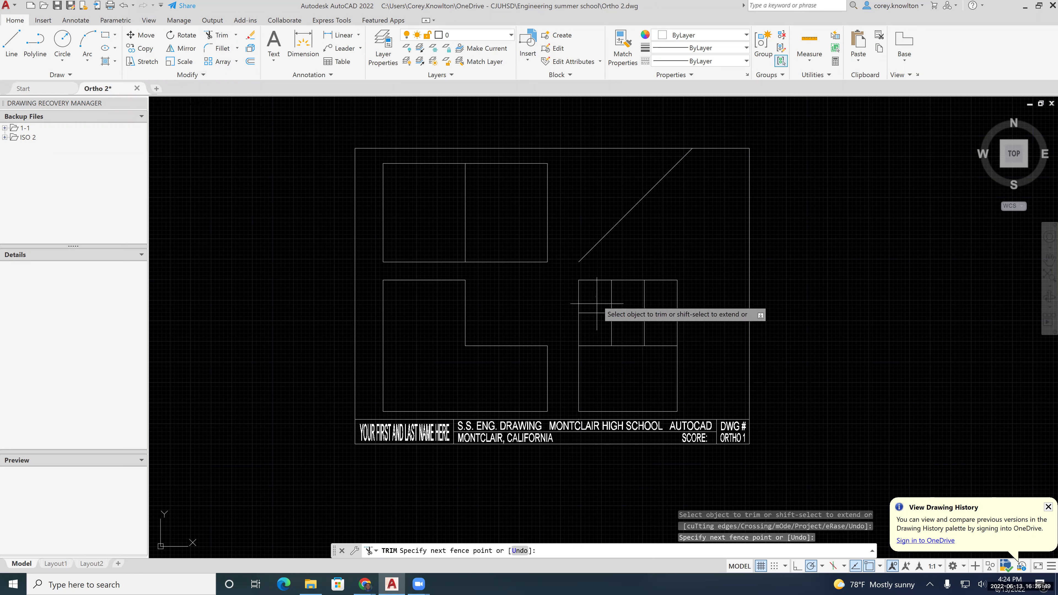
{"action": "mouse_move", "coordinate": [597, 303]}
{"action": "left_mouse_down"}
{"action": "mouse_move", "coordinate": [619, 334]}
{"action": "mouse_move", "coordinate": [653, 317]}
{"action": "left_mouse_up"}
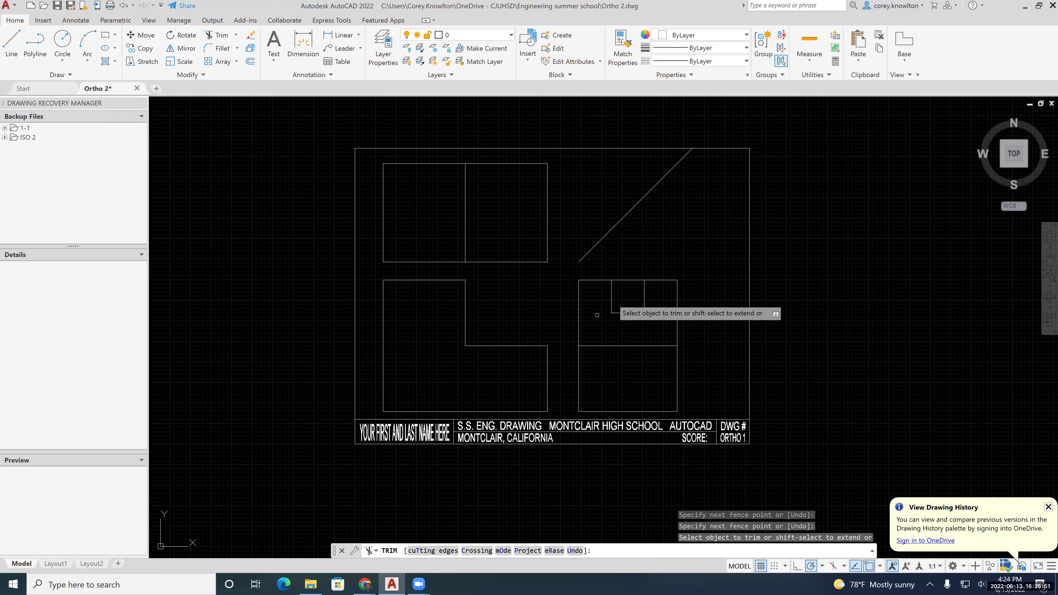
{"action": "left_click", "coordinate": [625, 420]}
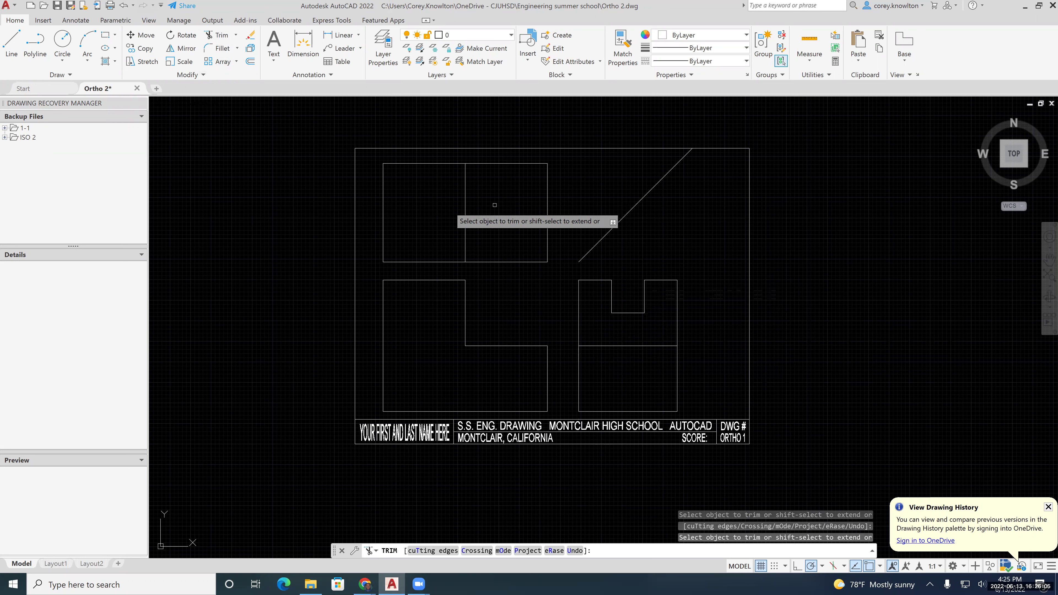
{"action": "left_click", "coordinate": [12, 41]}
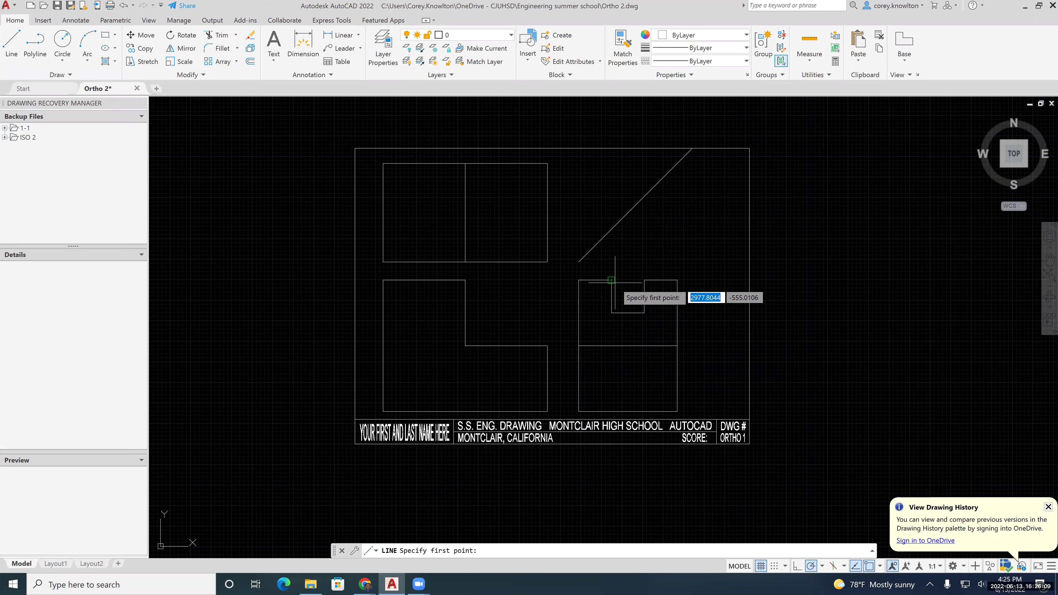
Project both notch edges from the miter line horizontally across the top view.
{"action": "left_click", "coordinate": [611, 229]}
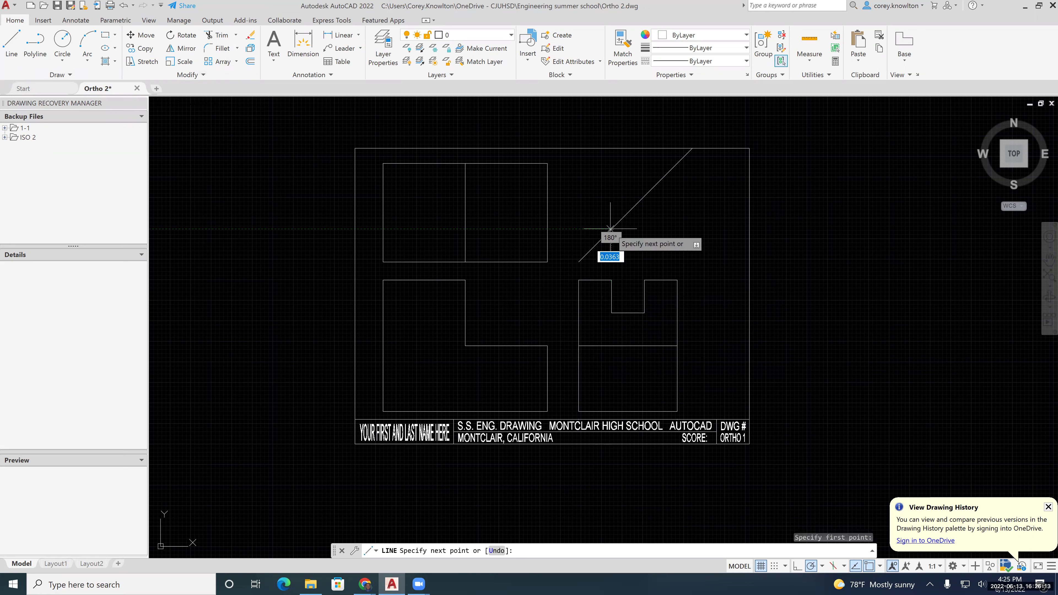
{"action": "left_click", "coordinate": [383, 228]}
{"action": "key", "text": "Return"}
{"action": "key", "text": "Return"}
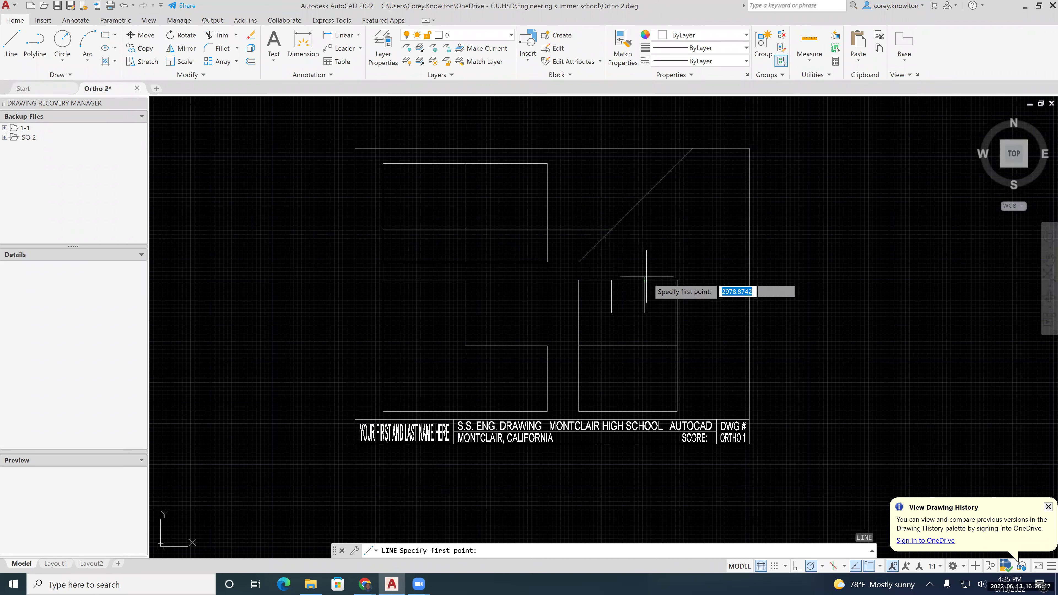
{"action": "left_click", "coordinate": [645, 196]}
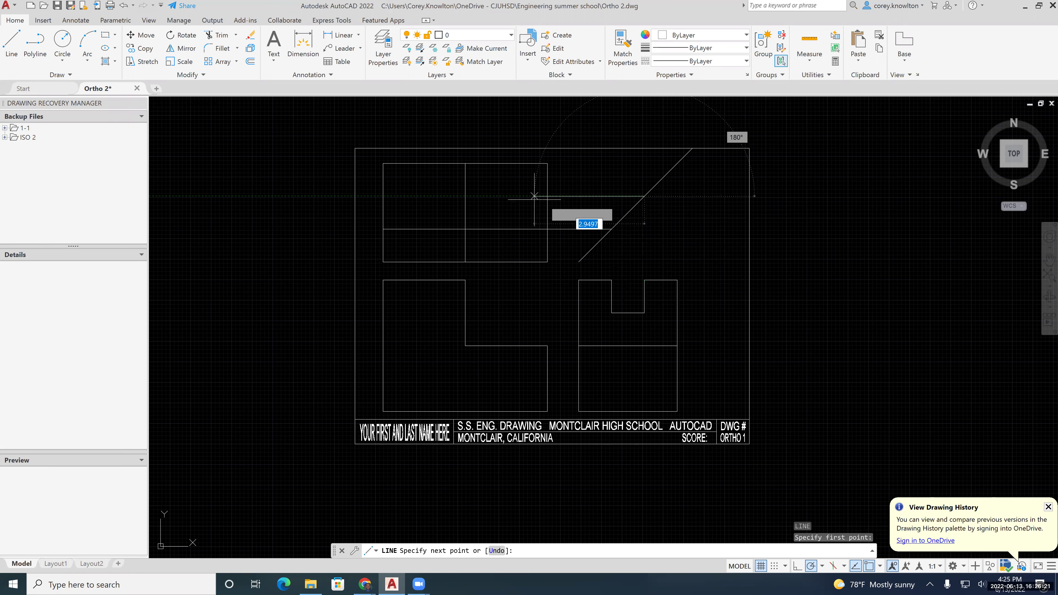
{"action": "left_click", "coordinate": [382, 196]}
{"action": "key", "text": "Return"}
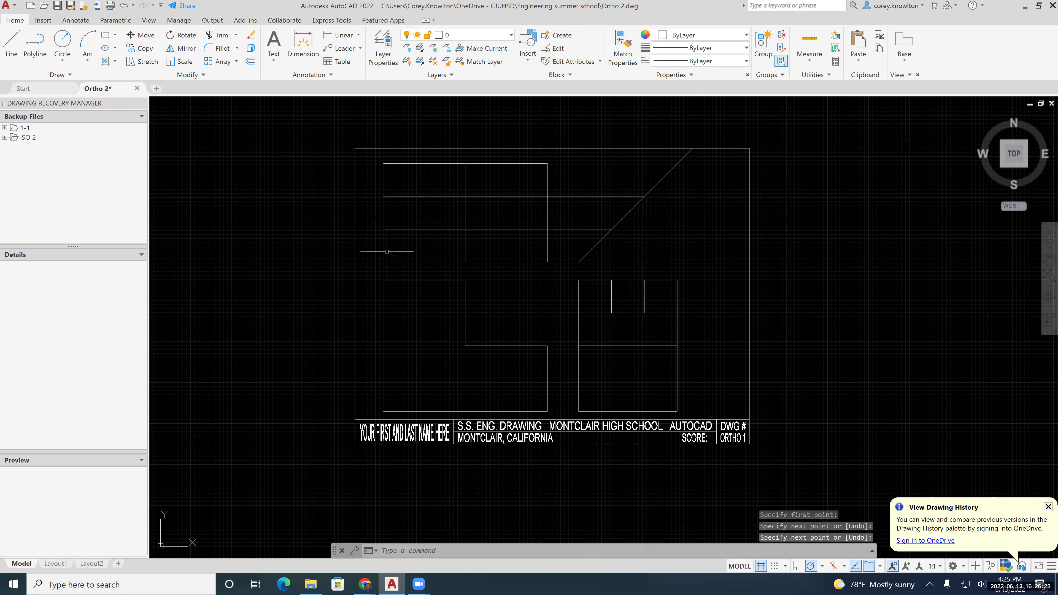
Fence-trim the new projection lines back to the top view's divider.
{"action": "type", "text": "tr"}
{"action": "key", "text": "Return"}
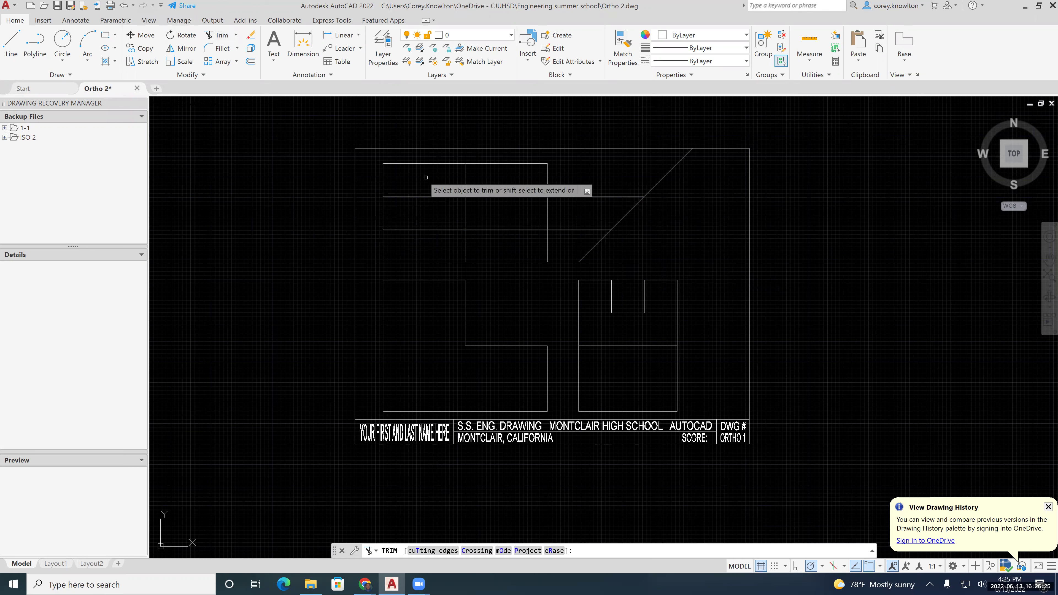
{"action": "left_click", "coordinate": [566, 242]}
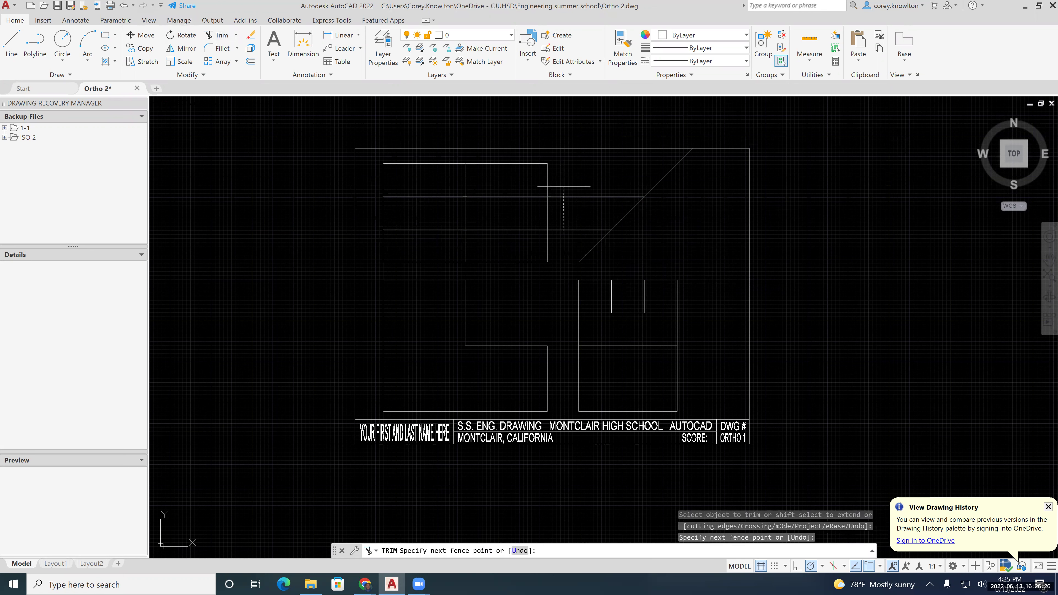
{"action": "left_click", "coordinate": [516, 231]}
{"action": "left_click", "coordinate": [518, 184]}
{"action": "key", "text": "Return"}
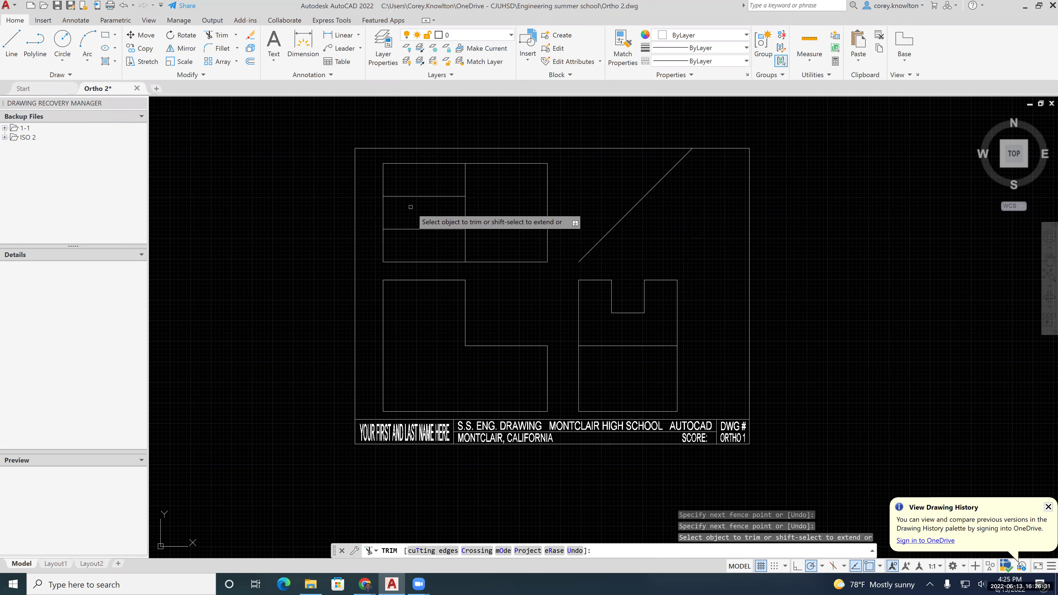
{"action": "key", "text": "Escape"}
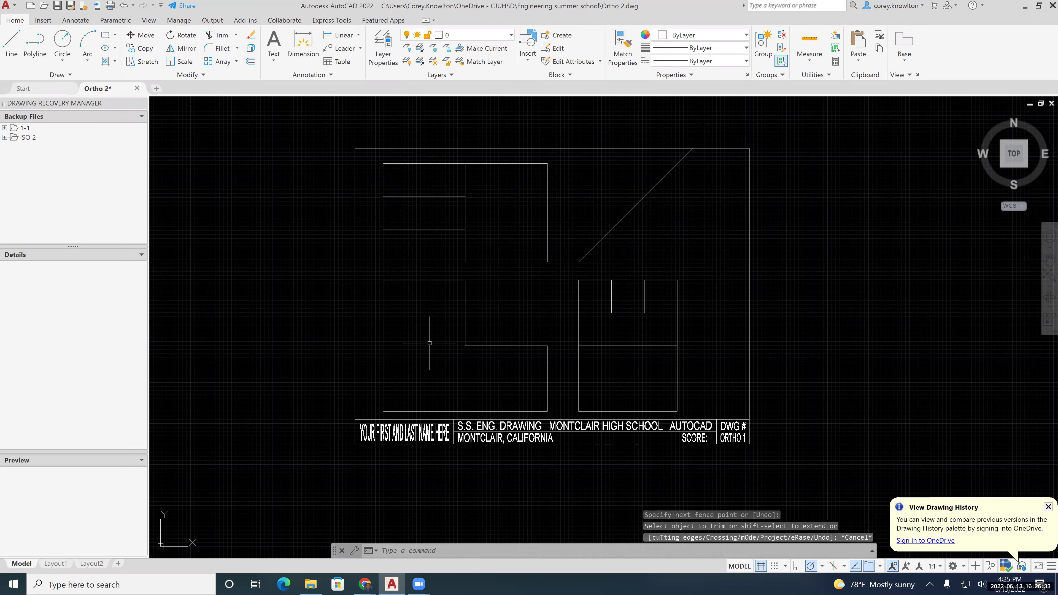
Draw a horizontal line across the front view at the notch depth.
{"action": "left_click", "coordinate": [11, 44]}
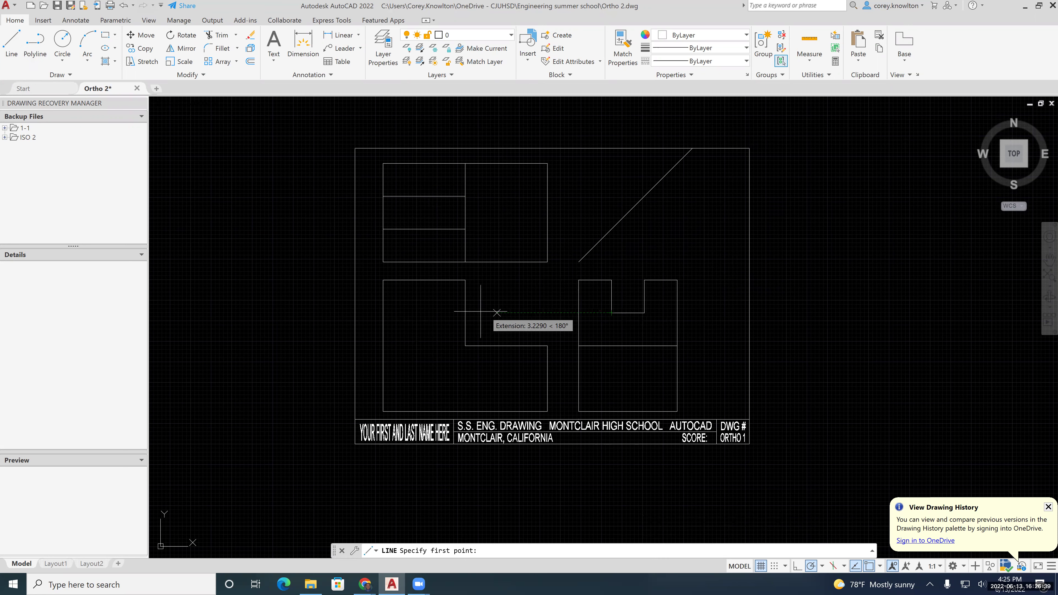
{"action": "left_click", "coordinate": [466, 312]}
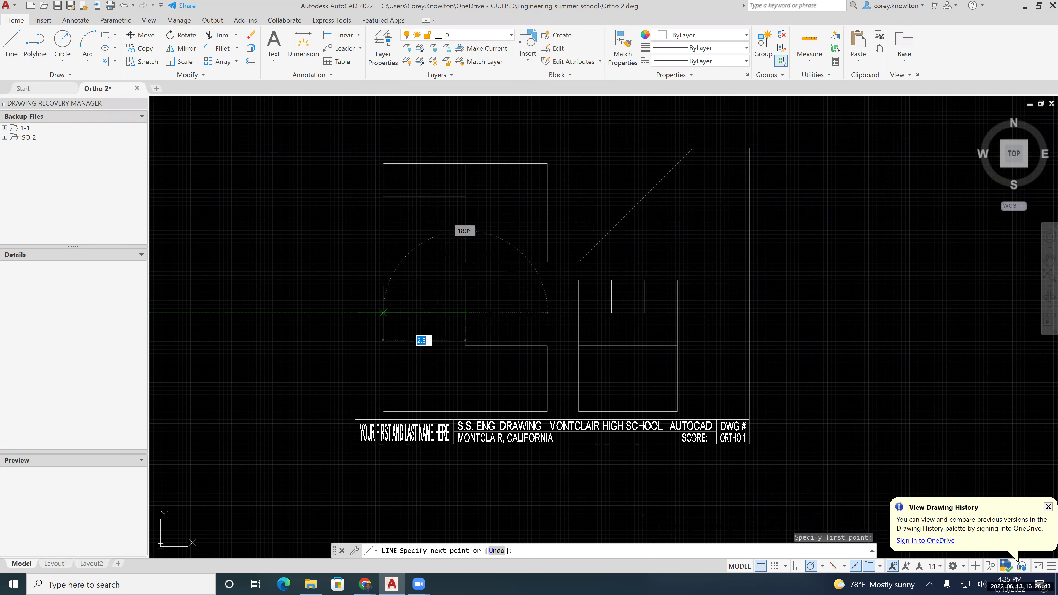
{"action": "key", "text": "Escape"}
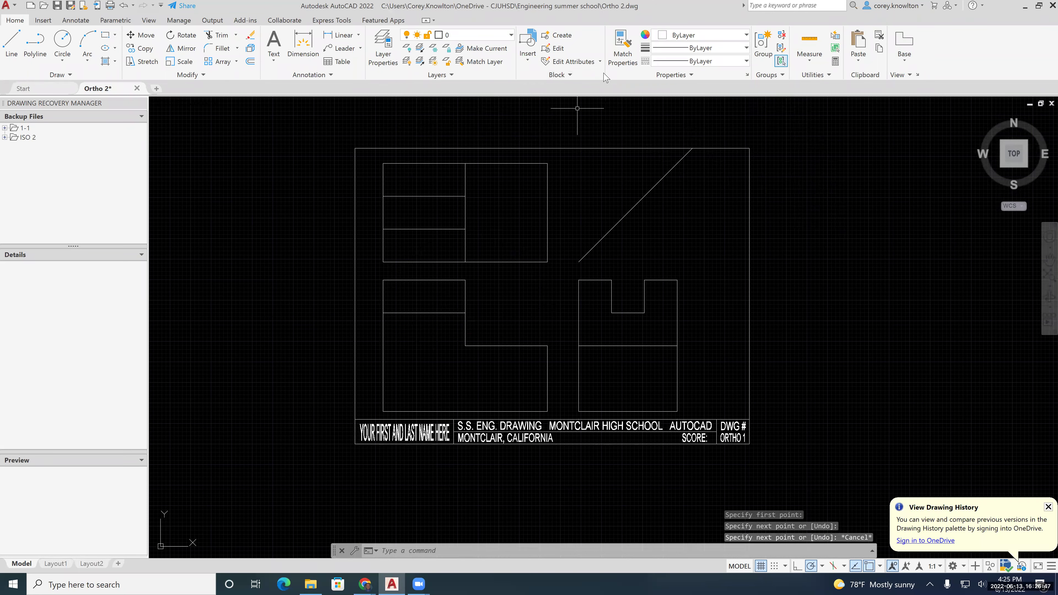
Change the new front-view line's linetype to HIDDEN.
{"action": "left_click", "coordinate": [441, 328]}
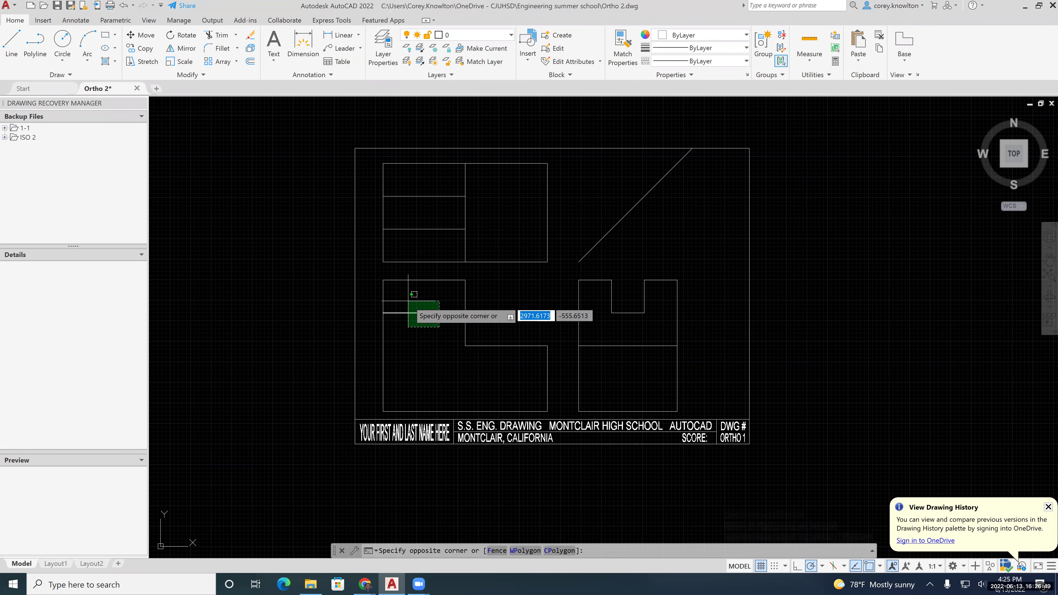
{"action": "left_click", "coordinate": [387, 303]}
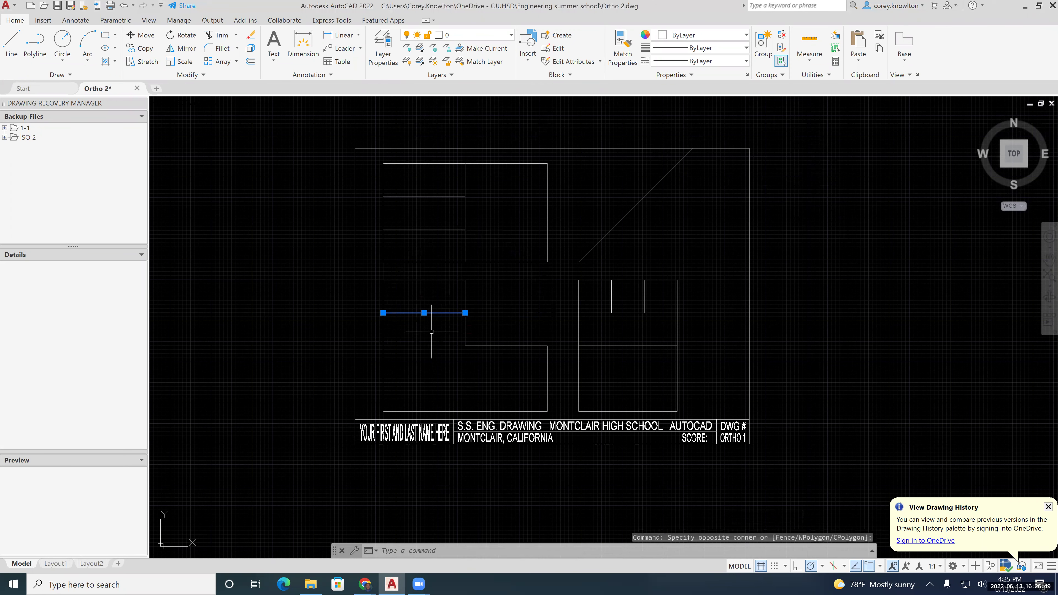
{"action": "left_click", "coordinate": [698, 61]}
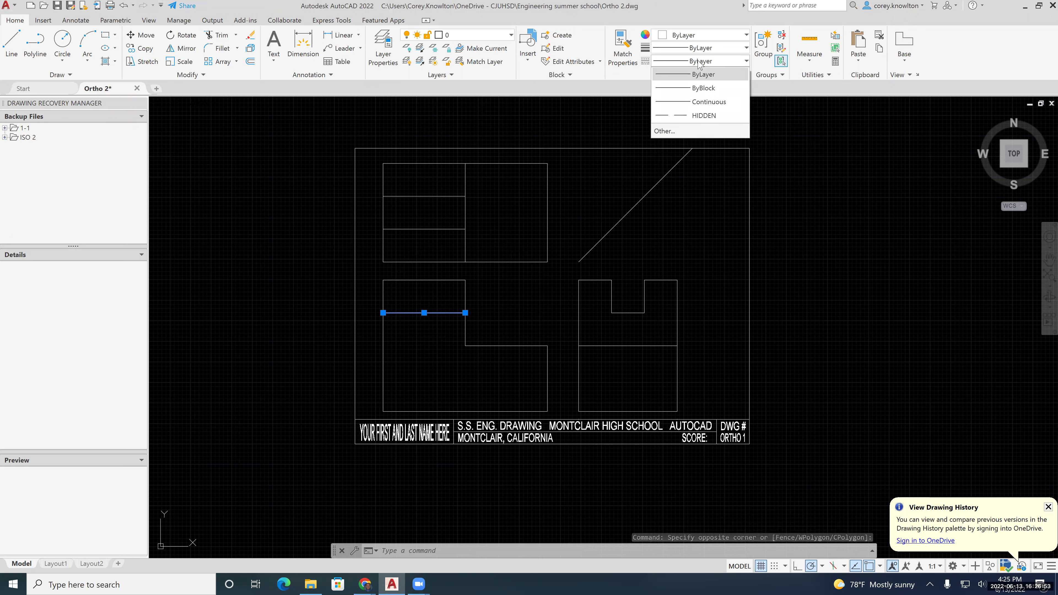
{"action": "left_click", "coordinate": [705, 116]}
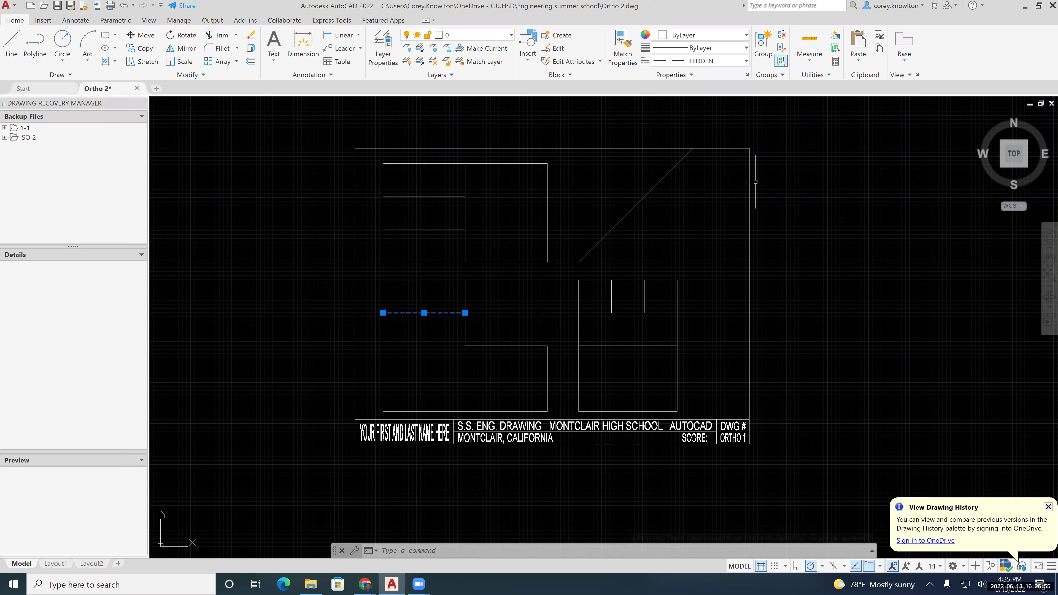
{"action": "left_click", "coordinate": [350, 338]}
{"action": "key", "text": "Escape"}
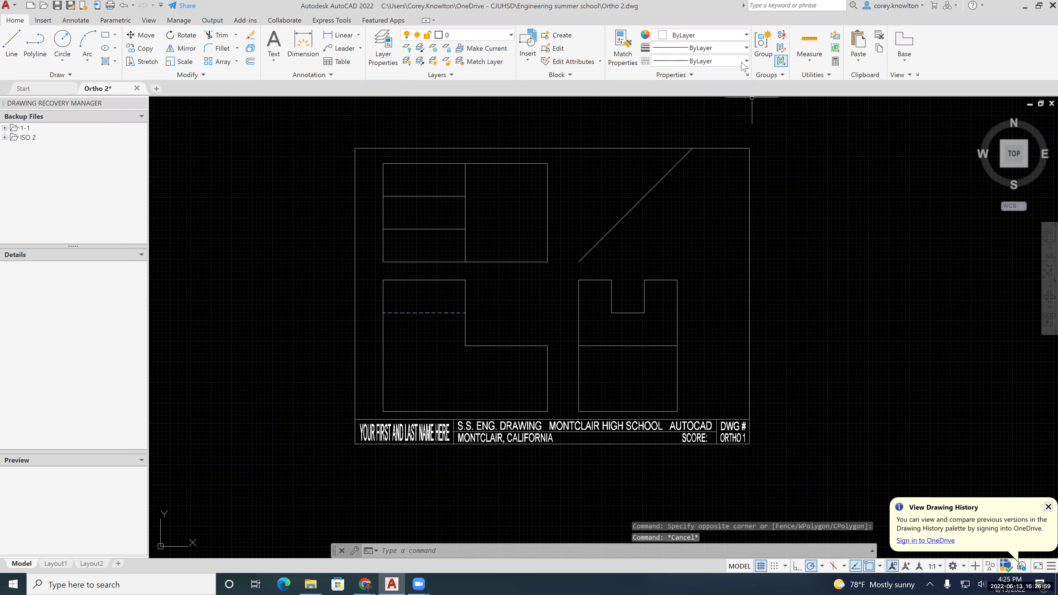
{"action": "left_click", "coordinate": [709, 61]}
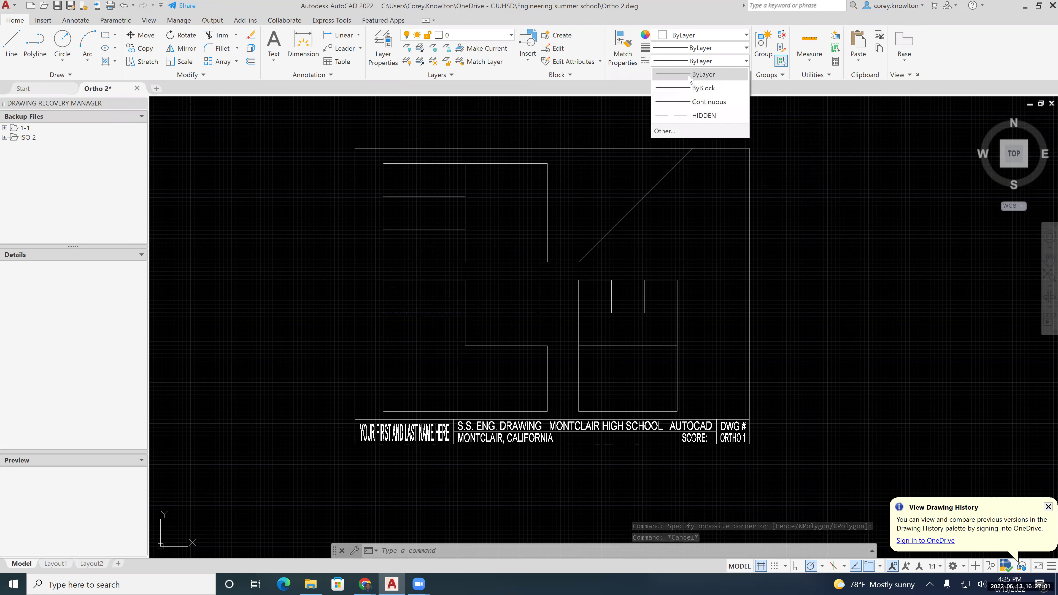
{"action": "left_click", "coordinate": [663, 131]}
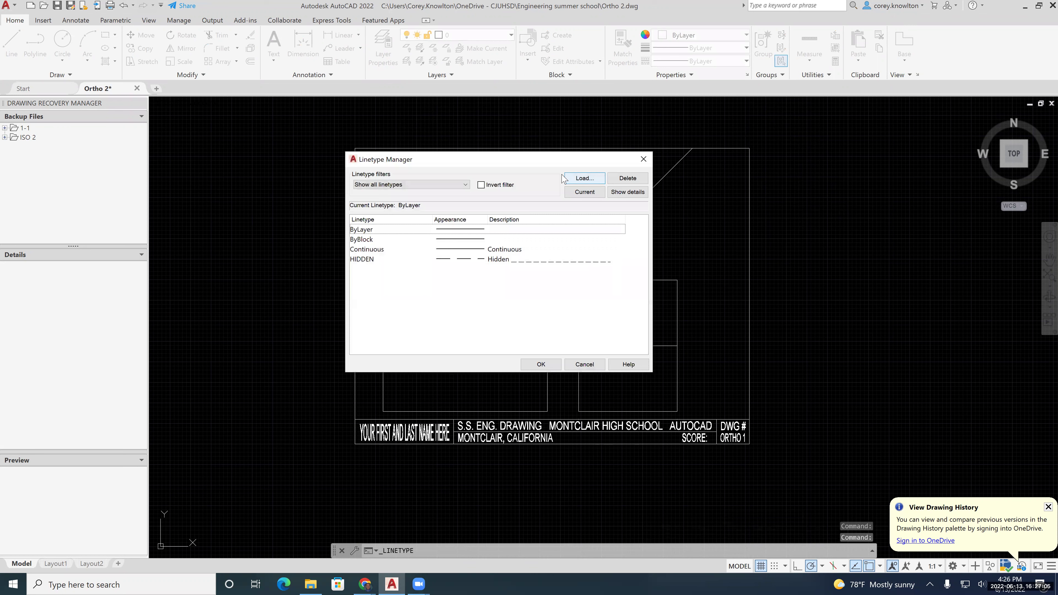
{"action": "left_click", "coordinate": [585, 178]}
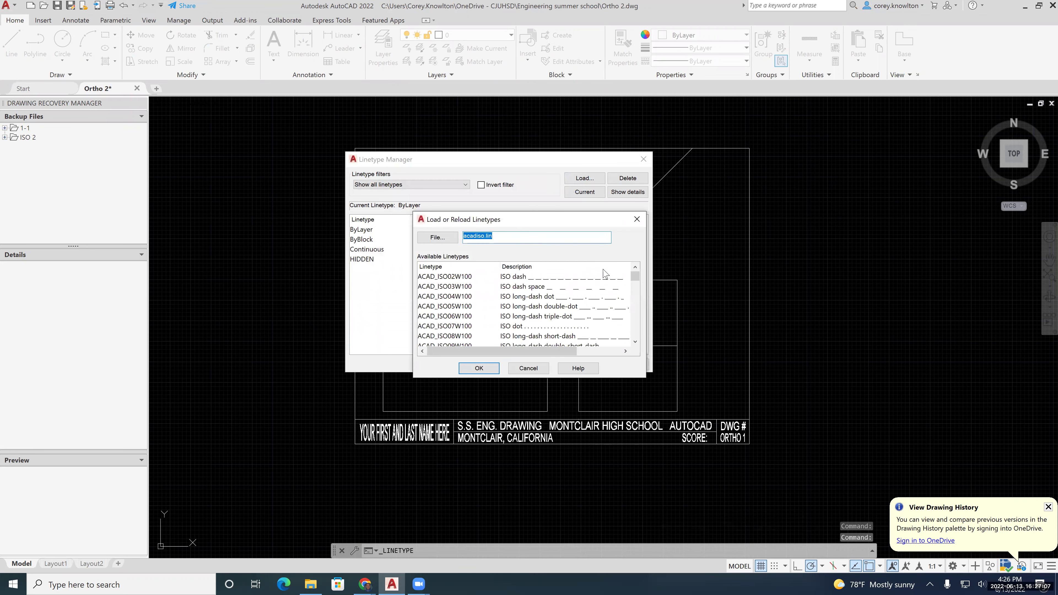
{"action": "left_click_drag", "start_coordinate": [640, 280], "coordinate": [640, 312]}
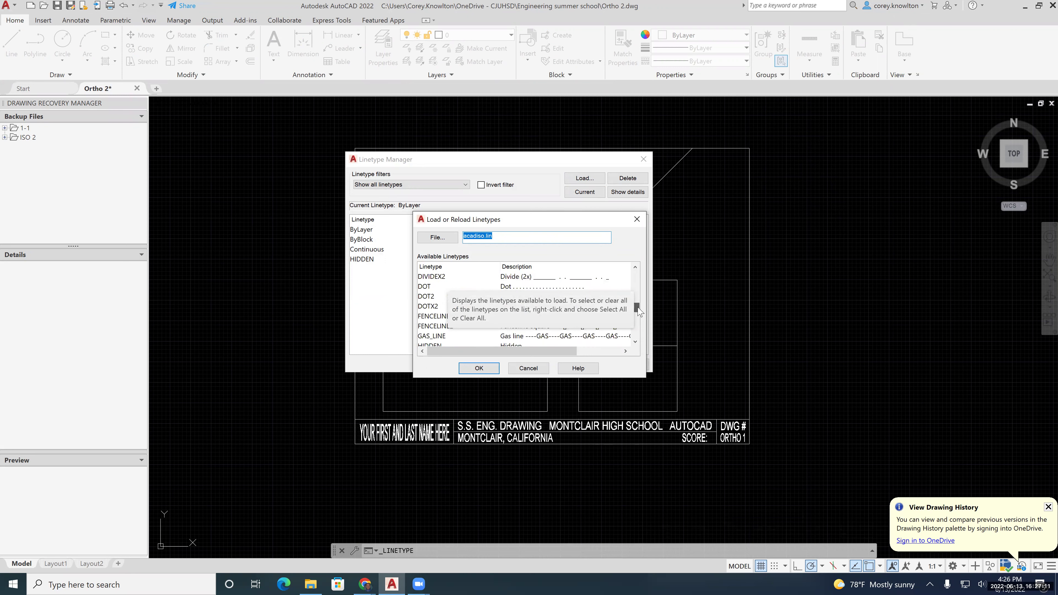
{"action": "scroll", "coordinate": [429, 308], "scroll_direction": "down", "scroll_amount": 2}
{"action": "left_click", "coordinate": [429, 309]}
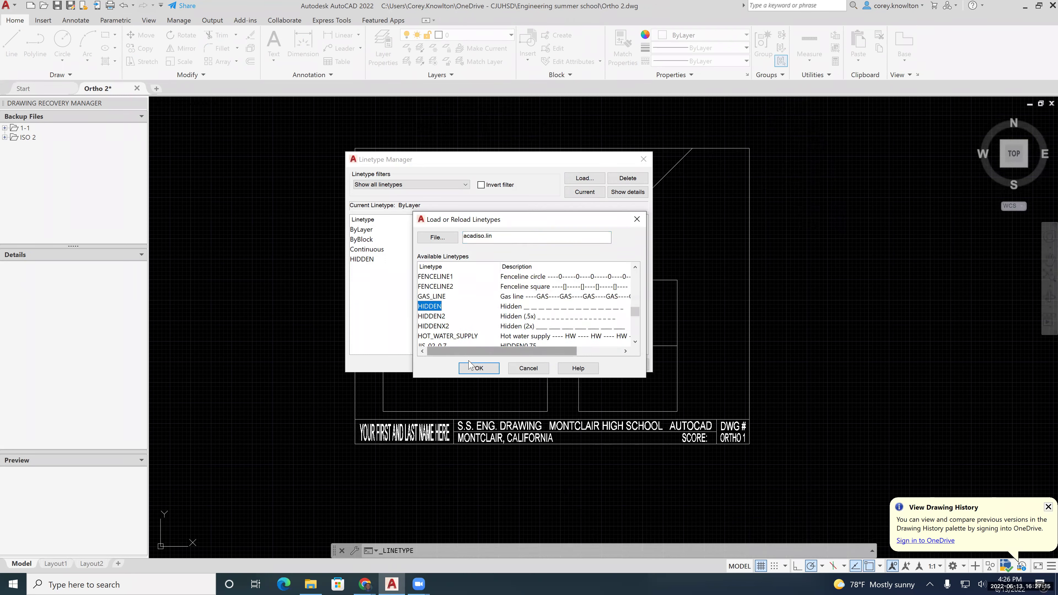
{"action": "left_click", "coordinate": [474, 368]}
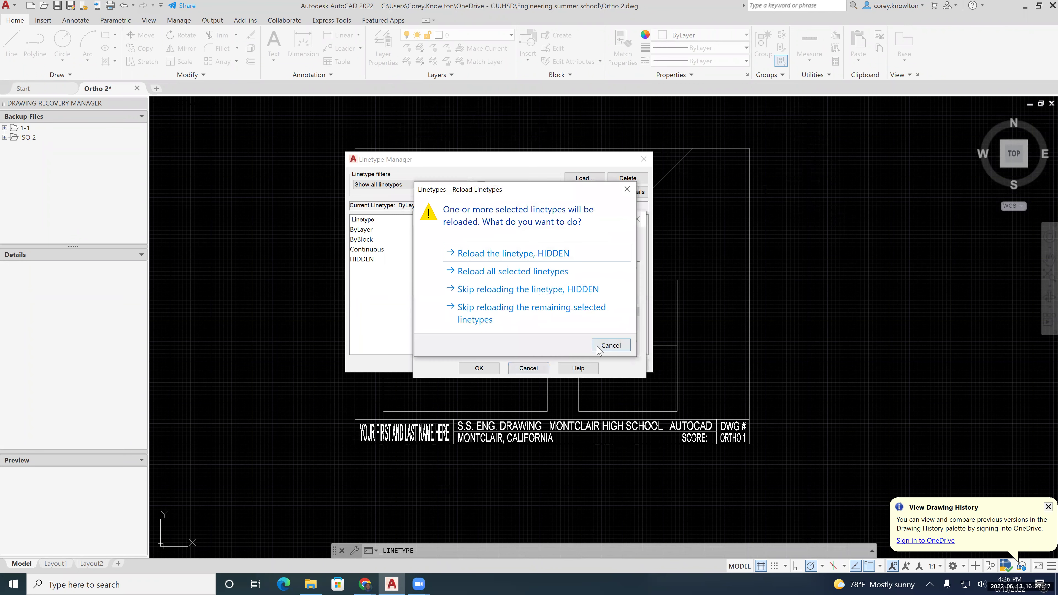
{"action": "left_click", "coordinate": [598, 348]}
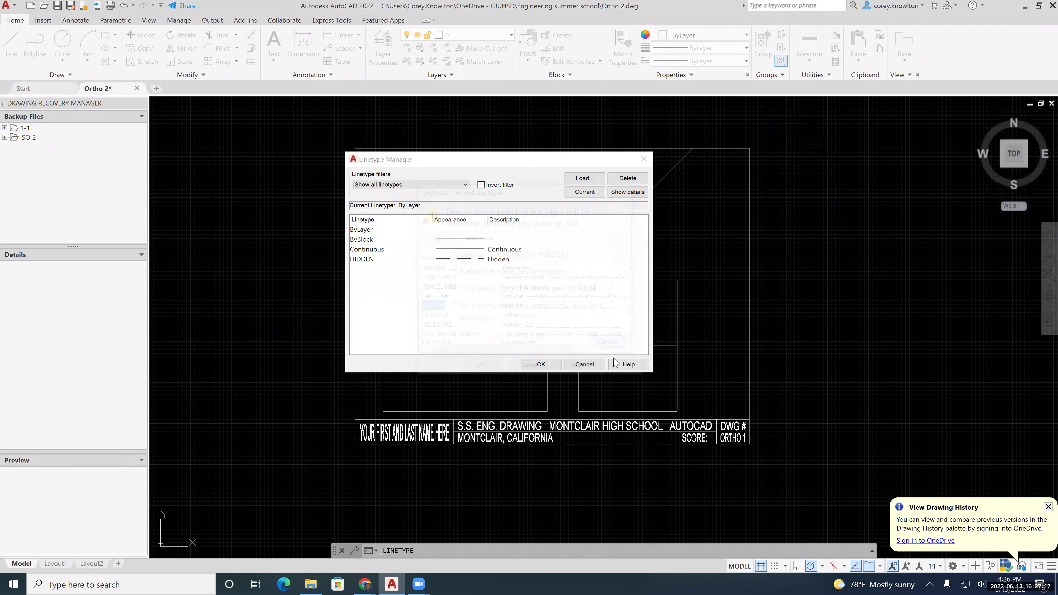
{"action": "left_click", "coordinate": [567, 365]}
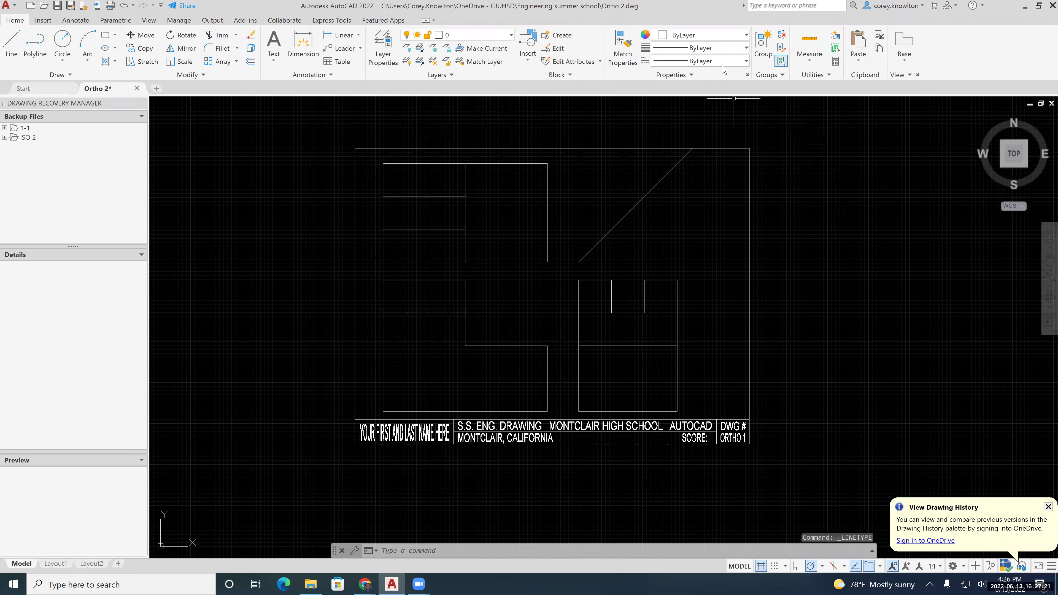
{"action": "left_click", "coordinate": [724, 63]}
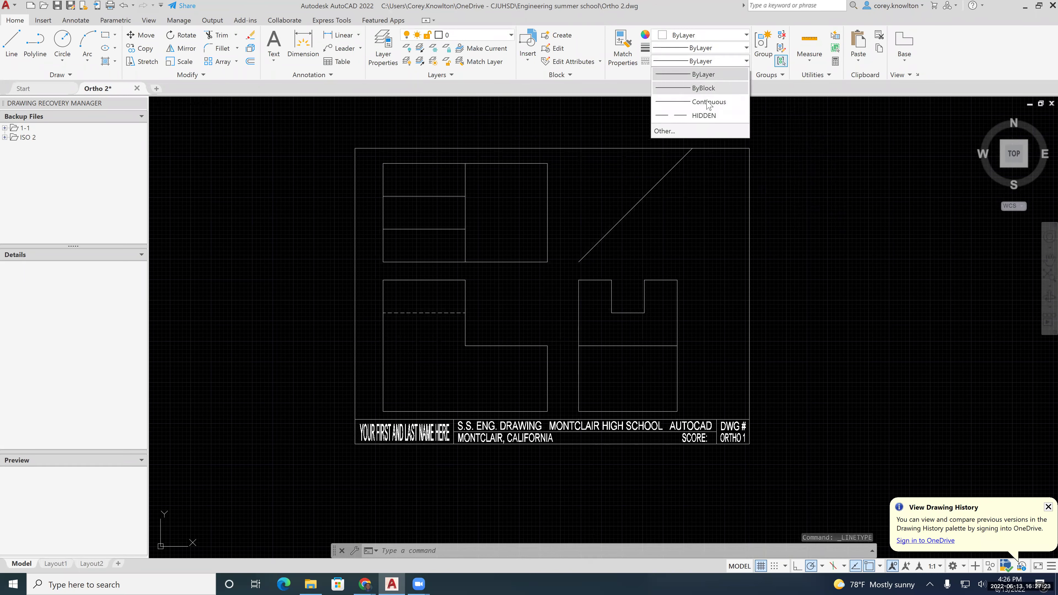
Draw a 1.5-unit line leftward from the midpoint of the top view's right edge.
{"action": "left_click", "coordinate": [778, 150]}
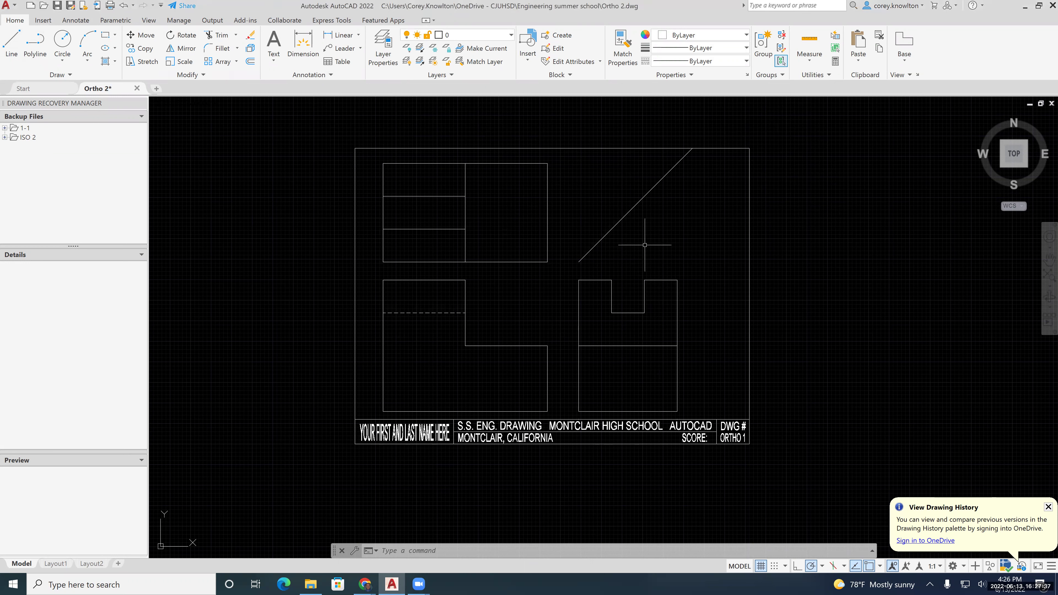
{"action": "left_click", "coordinate": [17, 50]}
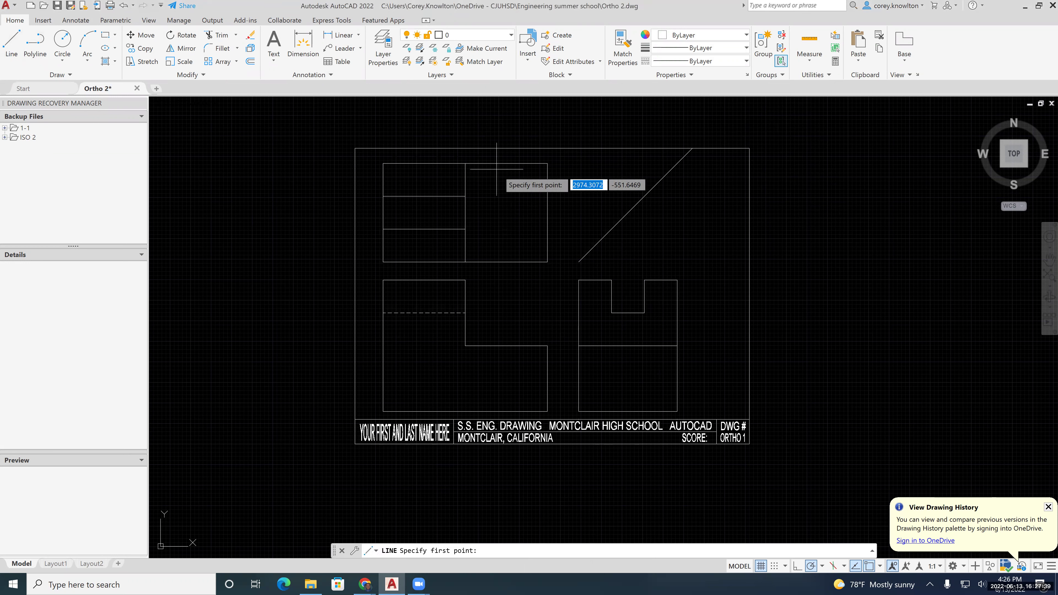
{"action": "left_click", "coordinate": [547, 212]}
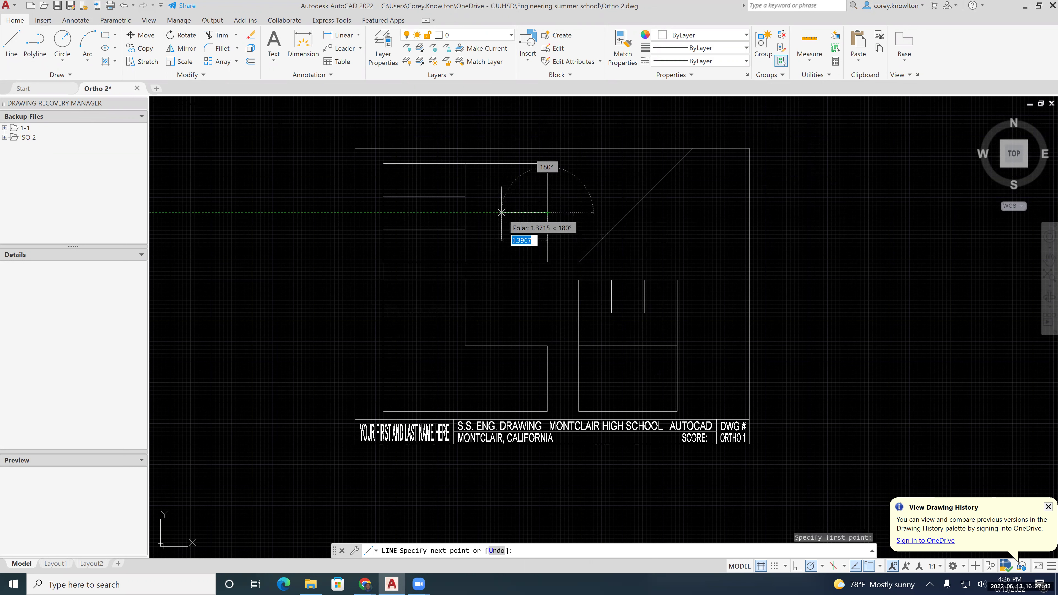
{"action": "type", "text": "1.5"}
{"action": "key", "text": "Return"}
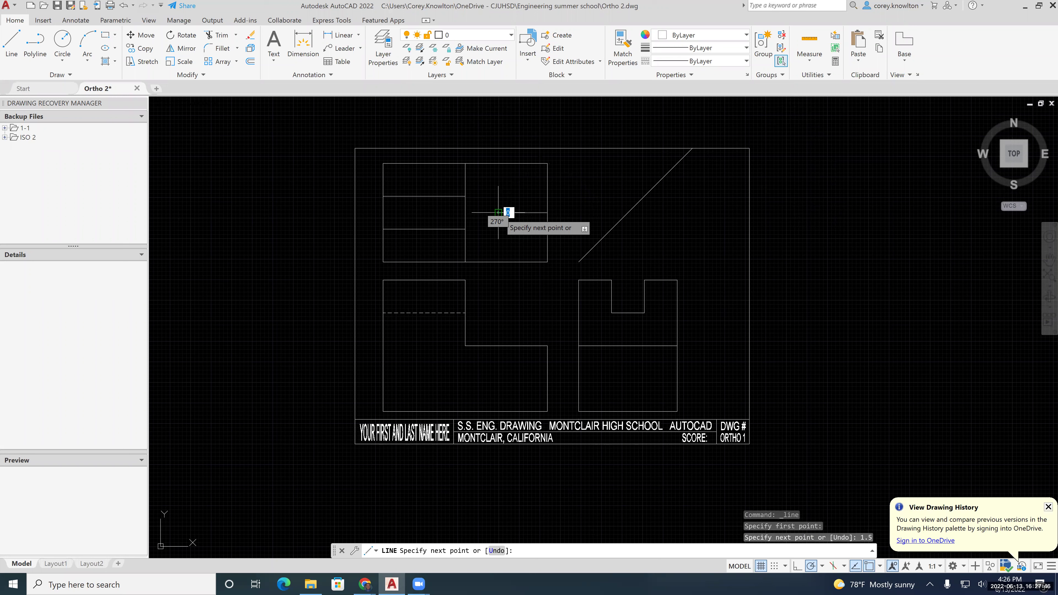
{"action": "key", "text": "Return"}
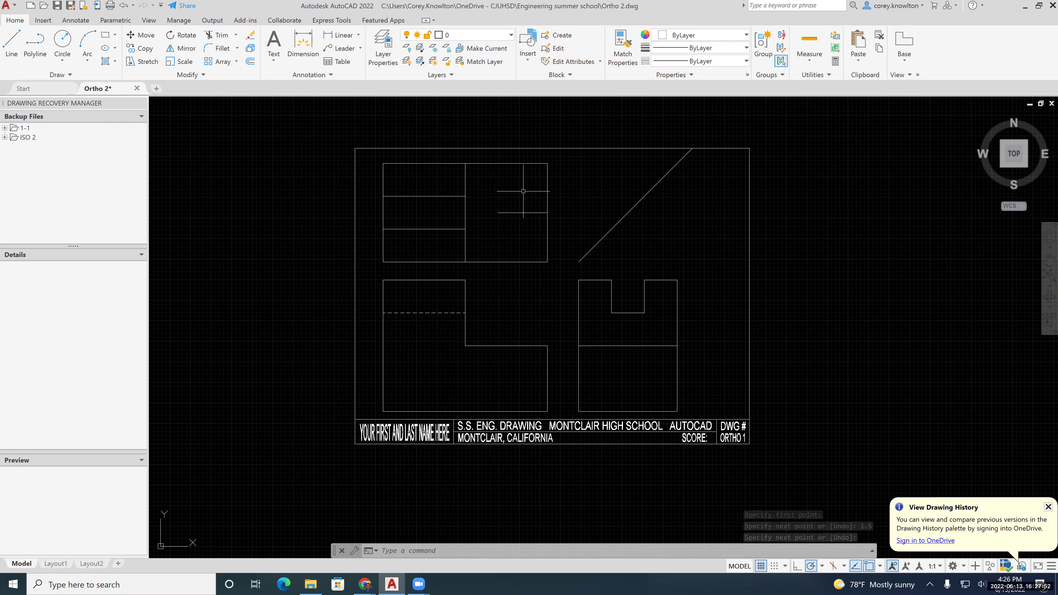
Draw a 1.5-diameter circle at the locating line's end, then delete that line.
{"action": "left_click", "coordinate": [63, 63]}
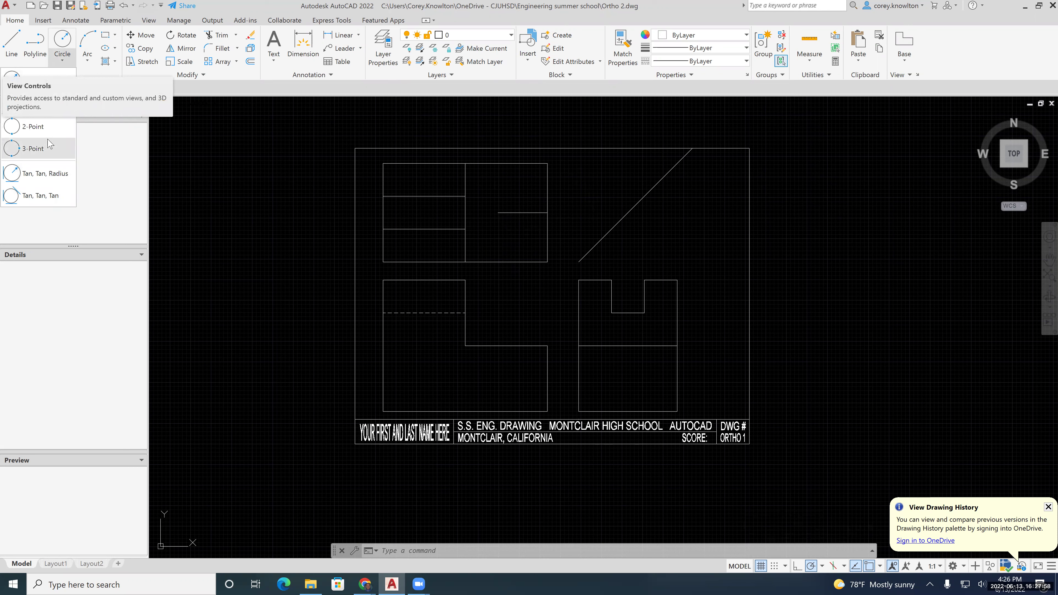
{"action": "left_click", "coordinate": [74, 58]}
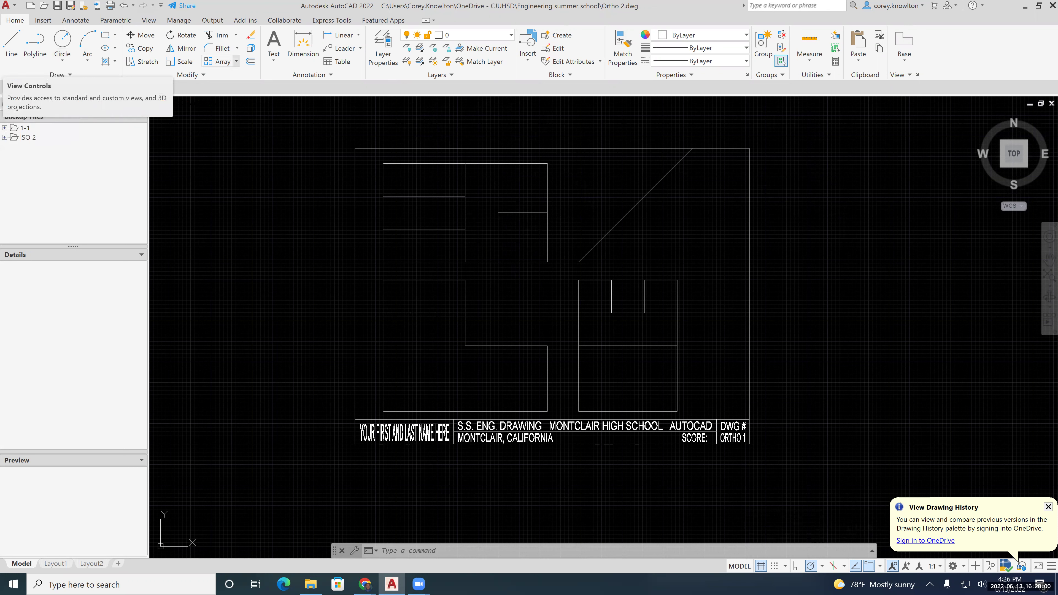
{"action": "left_click", "coordinate": [61, 63]}
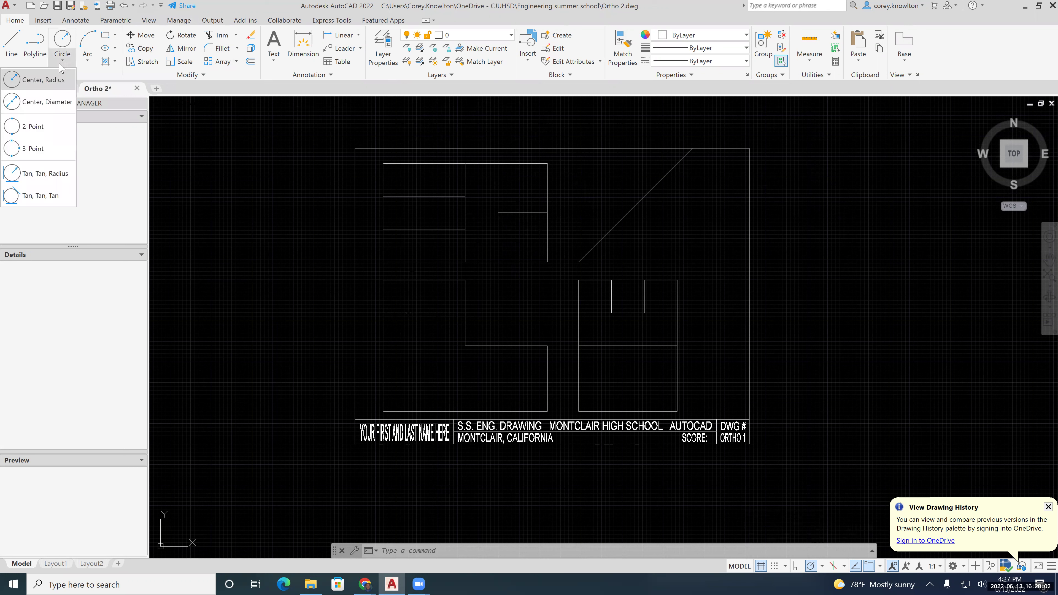
{"action": "left_click", "coordinate": [38, 102]}
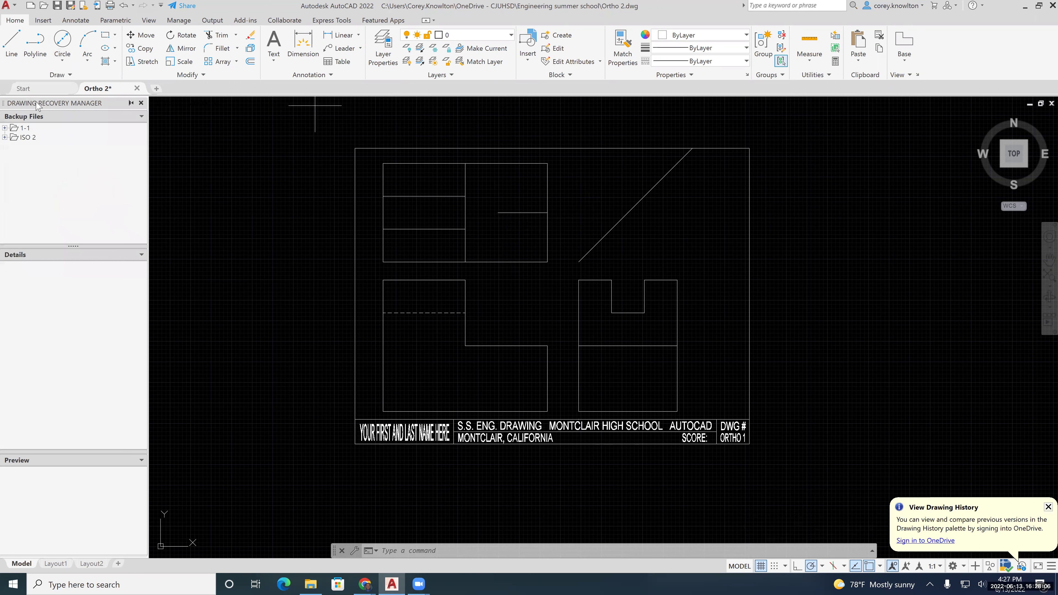
{"action": "left_click", "coordinate": [499, 213]}
{"action": "type", "text": "1"}
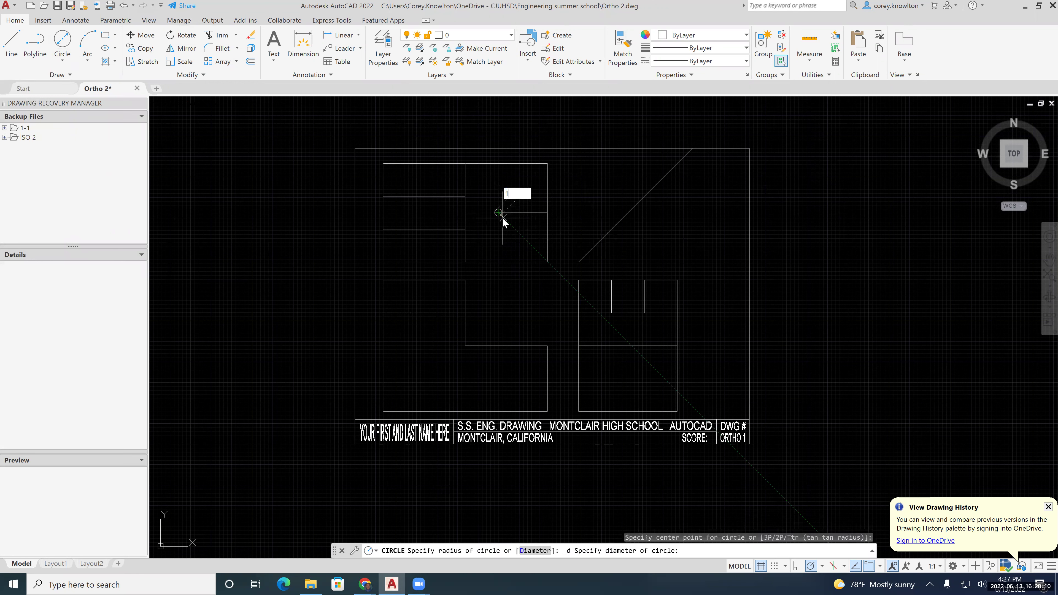
{"action": "type", "text": ".5"}
{"action": "key", "text": "Return"}
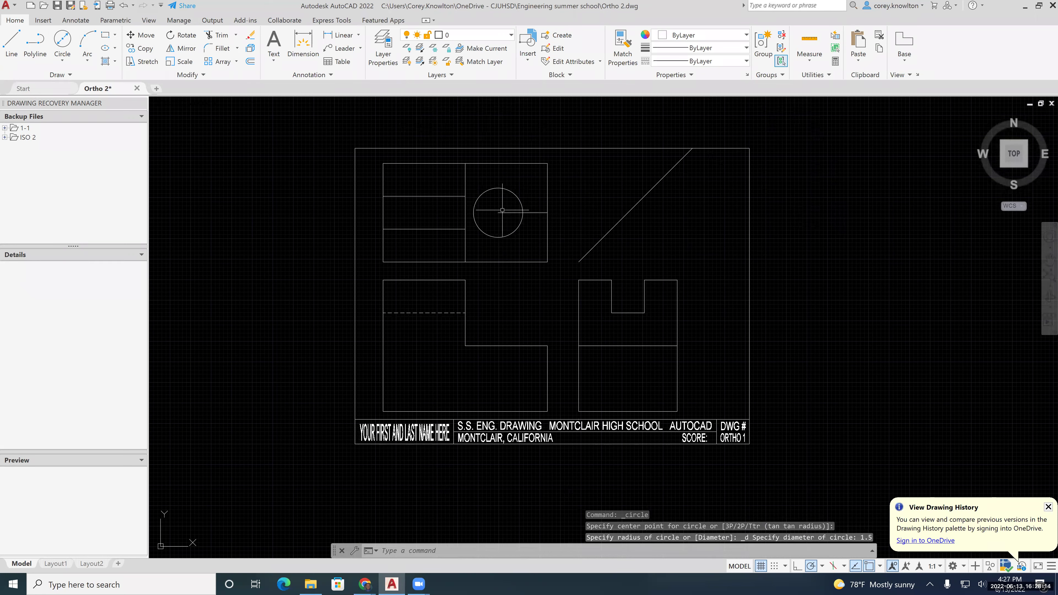
{"action": "left_click", "coordinate": [502, 213]}
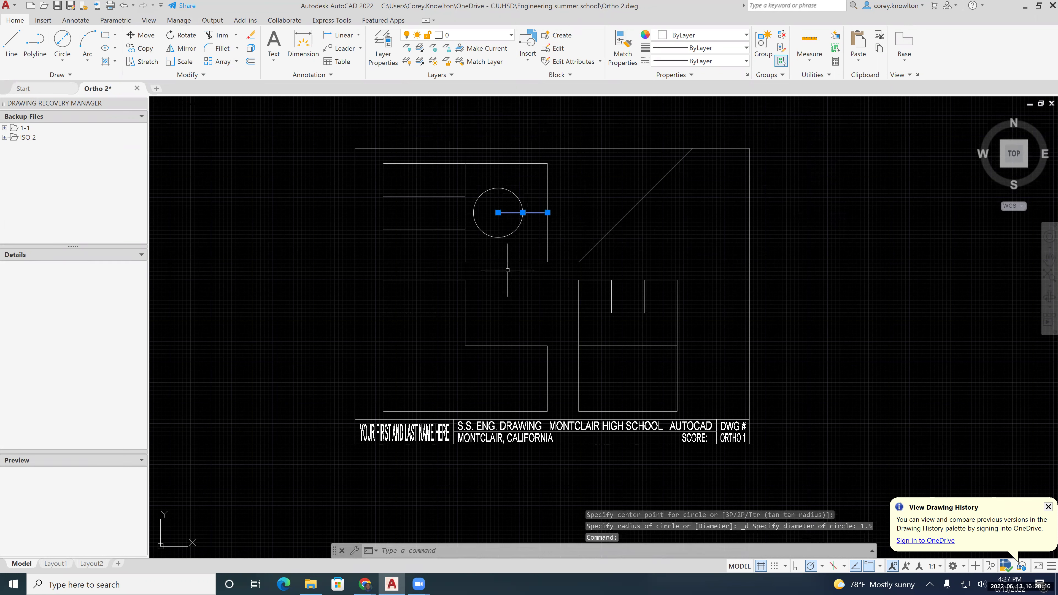
{"action": "key", "text": "Delete"}
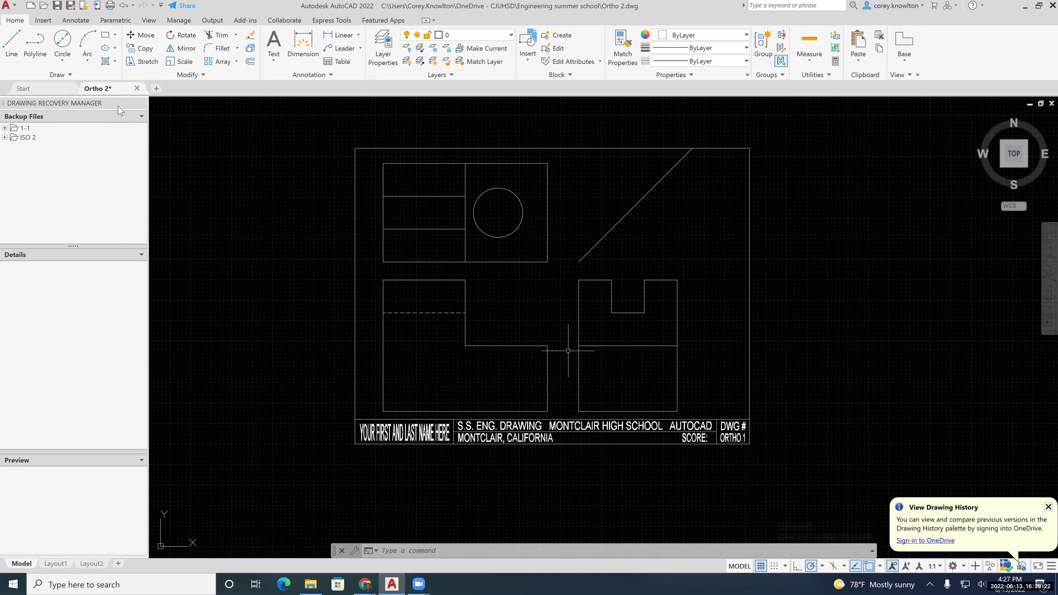
Project the circle's left and right edges down into the front view with two vertical lines.
{"action": "left_click", "coordinate": [11, 42]}
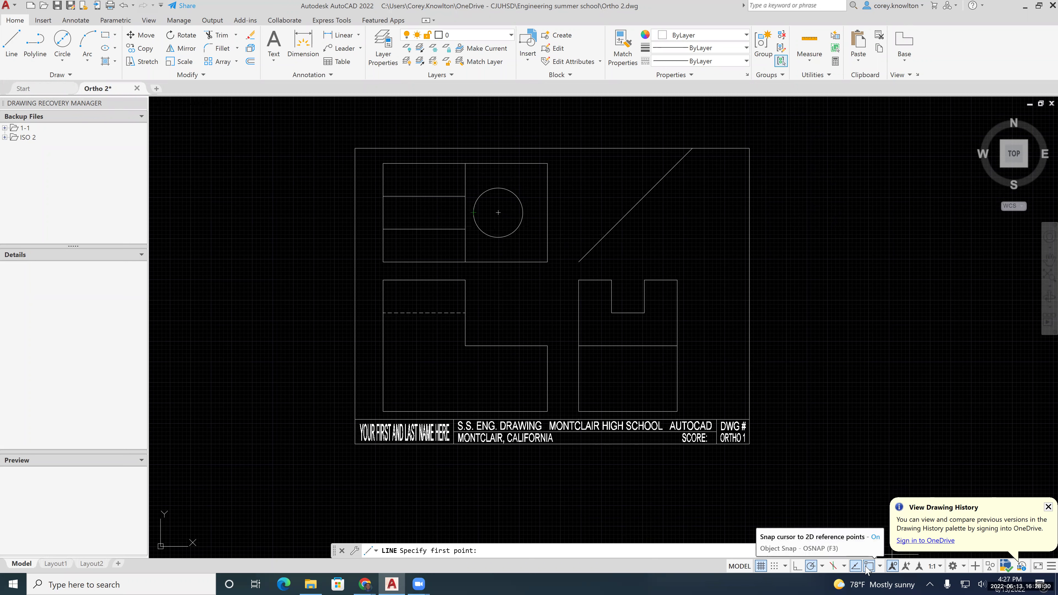
{"action": "left_click", "coordinate": [881, 567]}
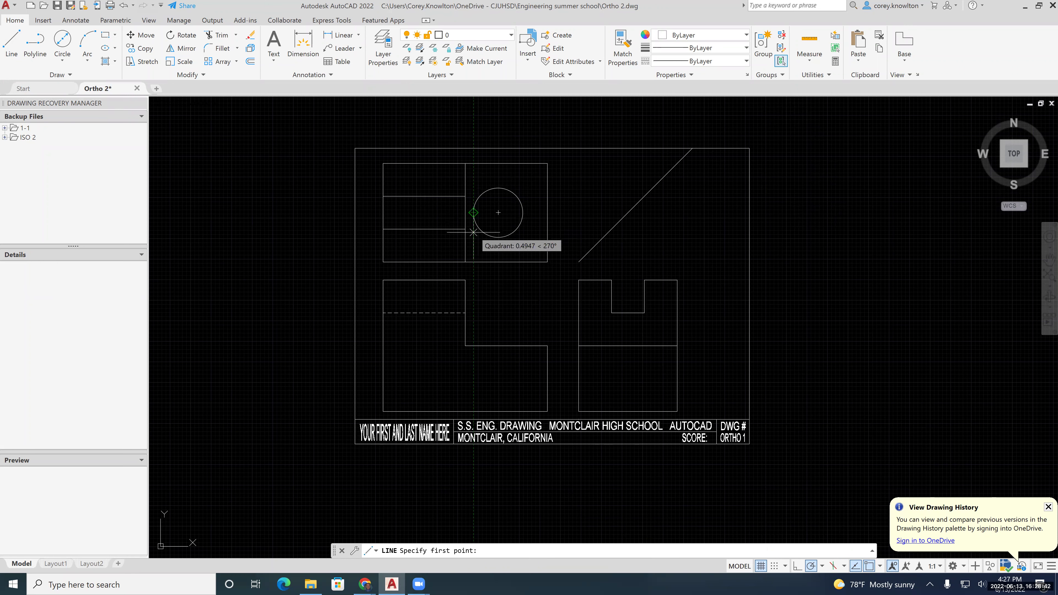
{"action": "left_click", "coordinate": [473, 346]}
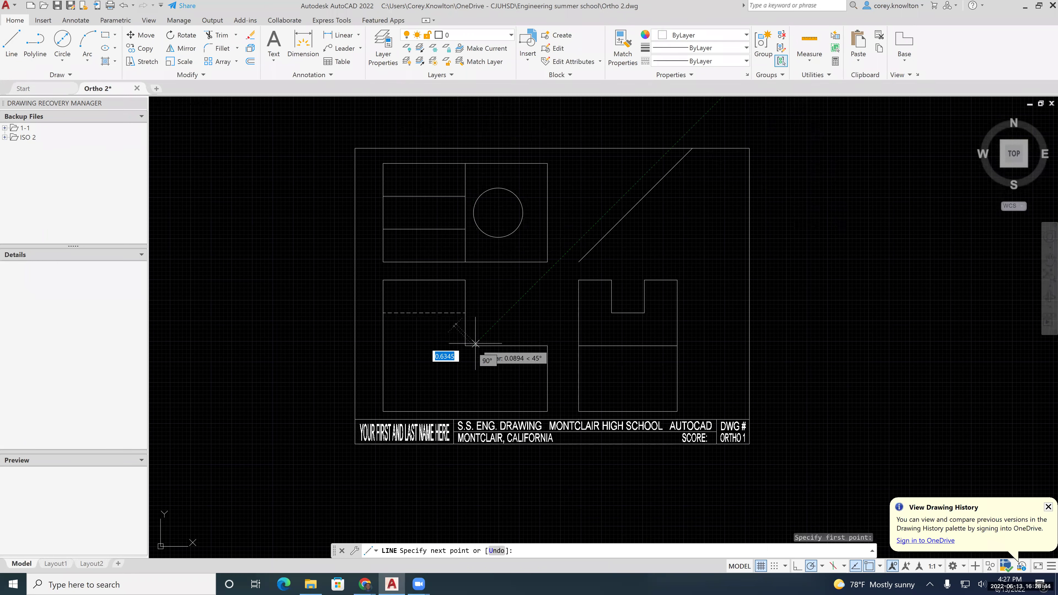
{"action": "type", "text": "2"}
{"action": "key", "text": "Return"}
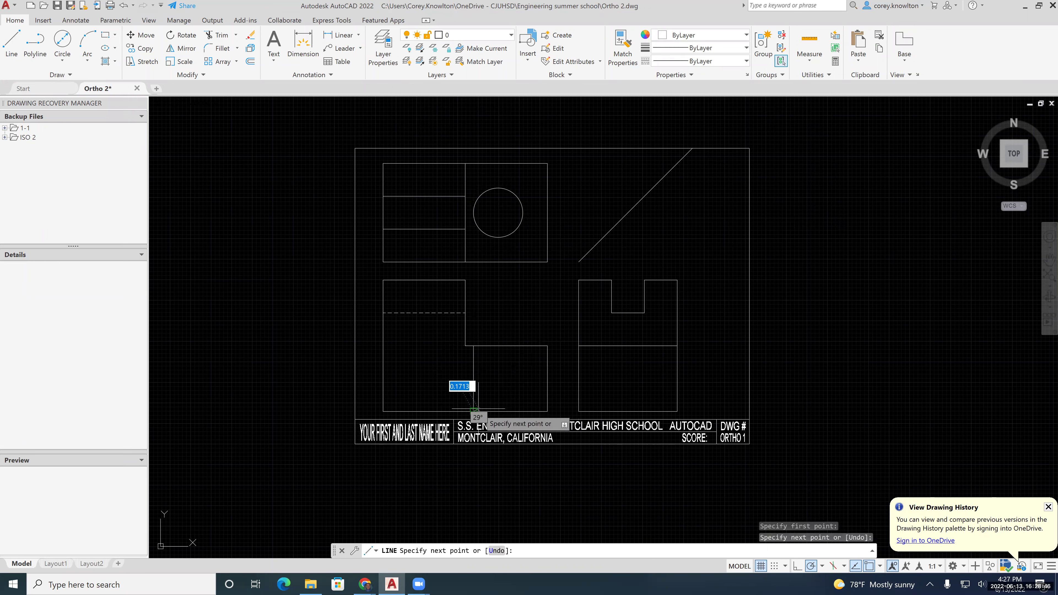
{"action": "key", "text": "Return"}
{"action": "key", "text": "Return"}
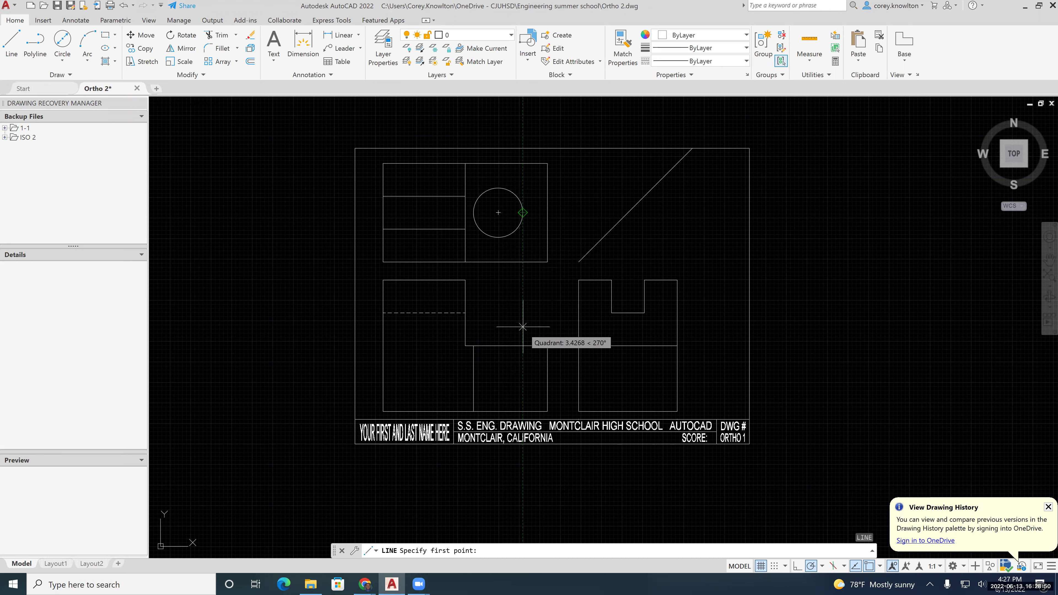
{"action": "left_click", "coordinate": [522, 346]}
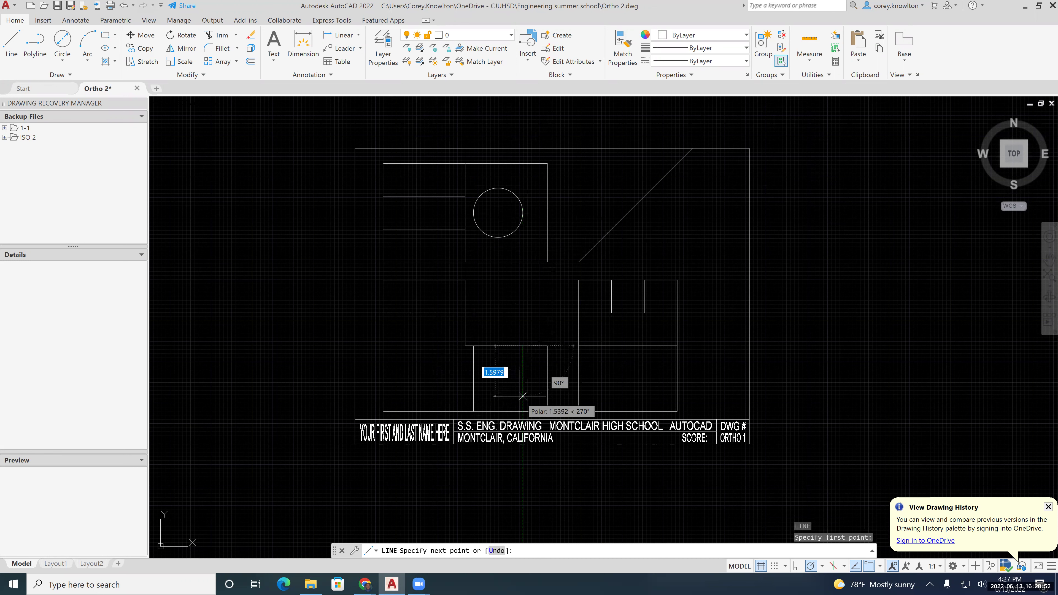
{"action": "left_click", "coordinate": [523, 411]}
{"action": "key", "text": "Return"}
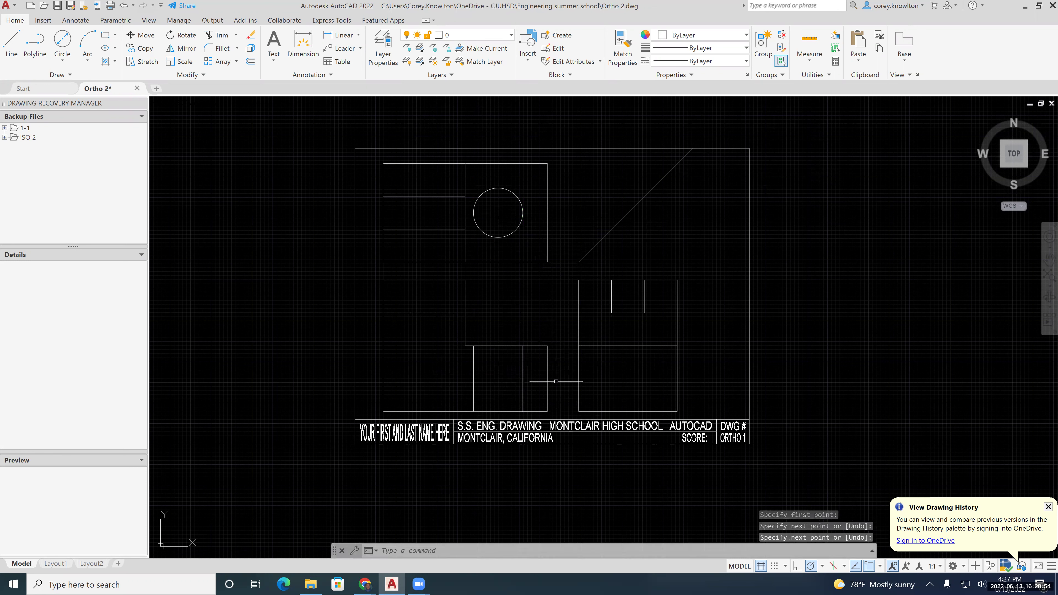
Draw two vertical hole projection lines from the miter line down to the side view's bottom.
{"action": "key", "text": "Return"}
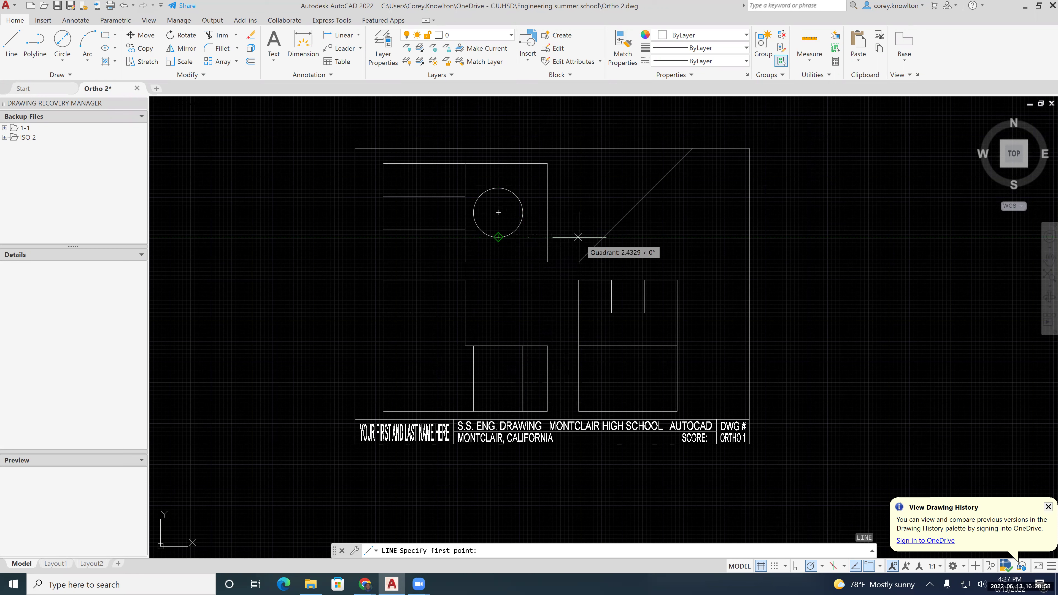
{"action": "left_click", "coordinate": [603, 237]}
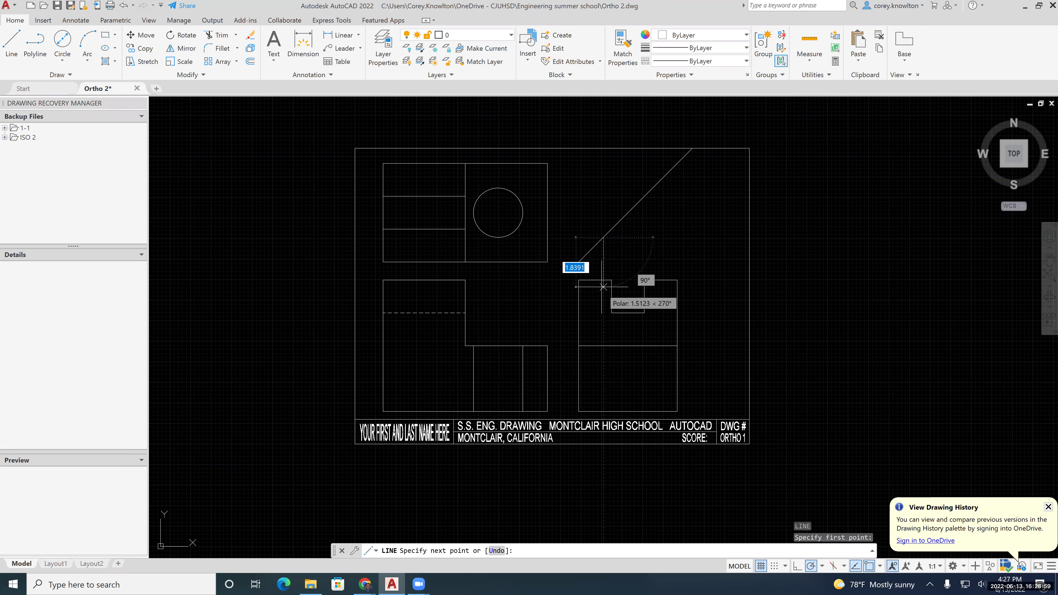
{"action": "left_click", "coordinate": [603, 345]}
{"action": "left_click", "coordinate": [603, 411]}
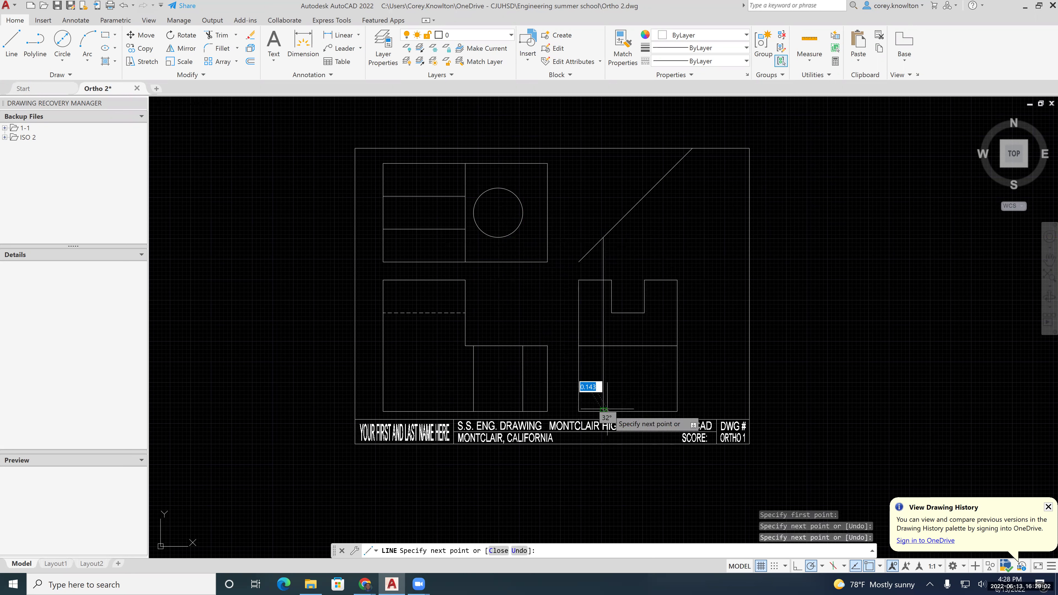
{"action": "key", "text": "Return"}
{"action": "key", "text": "Return"}
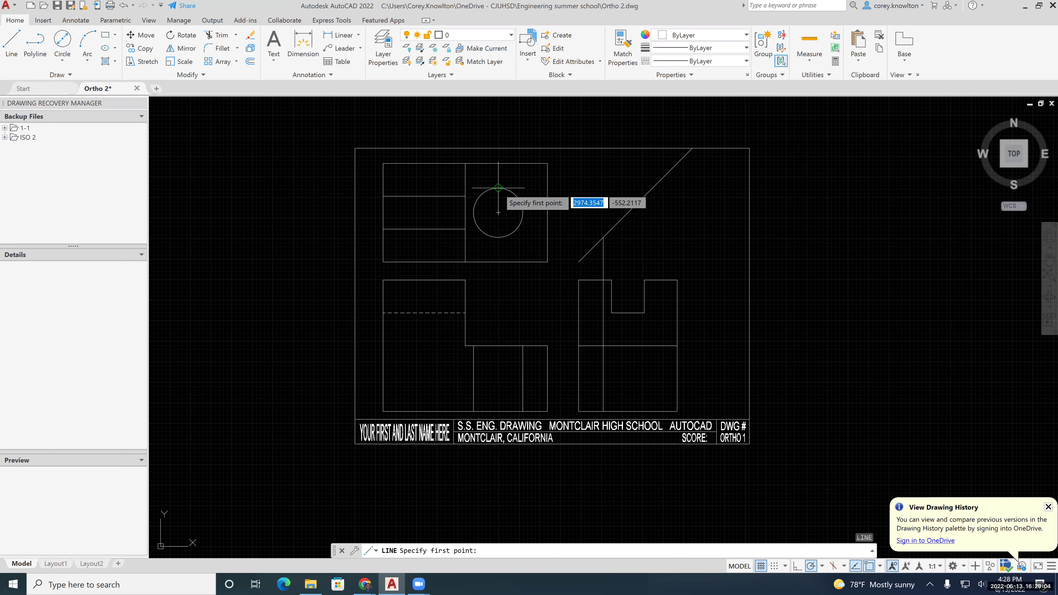
{"action": "left_click", "coordinate": [652, 188]}
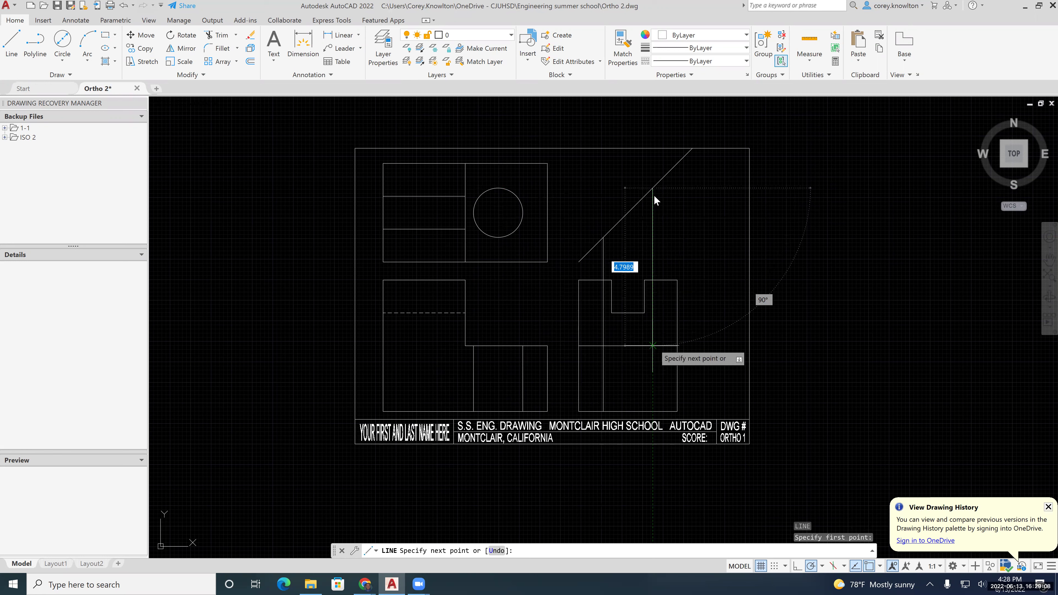
{"action": "left_click", "coordinate": [652, 345]}
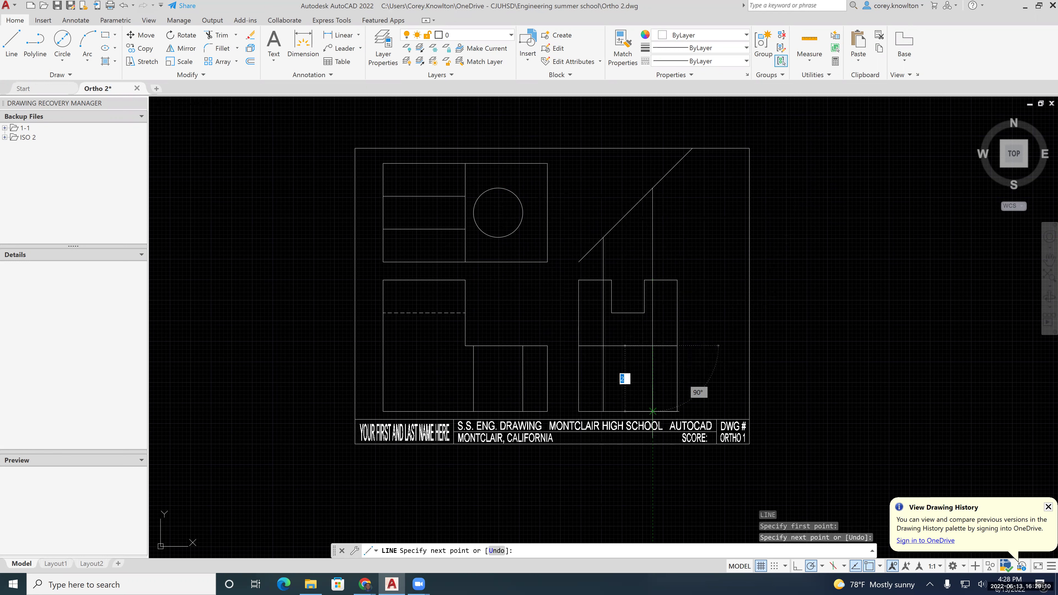
{"action": "left_click", "coordinate": [652, 412]}
{"action": "key", "text": "Return"}
{"action": "left_click", "coordinate": [652, 252]}
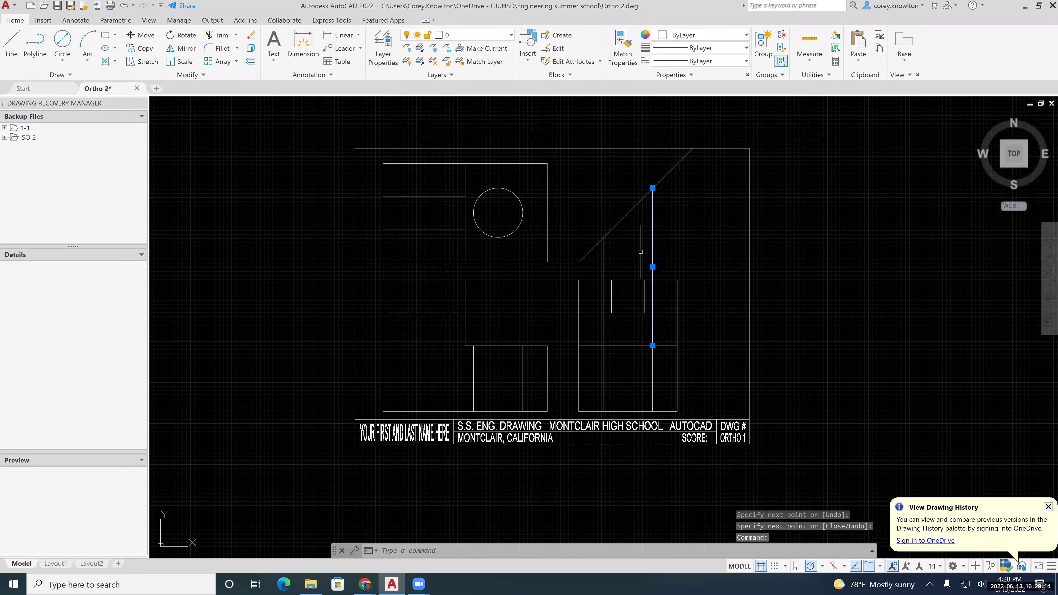
Delete the two leftover upper construction segments.
{"action": "left_click", "coordinate": [625, 254]}
{"action": "left_click", "coordinate": [595, 269]}
{"action": "key", "text": "Delete"}
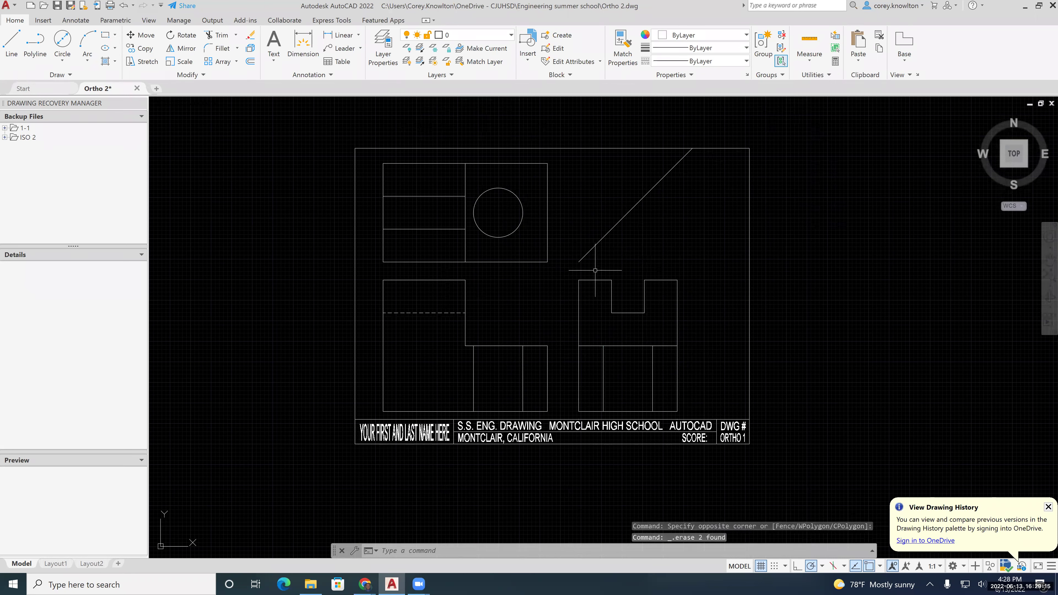
Change the four hole lines in the front and side views to the HIDDEN linetype.
{"action": "left_click", "coordinate": [669, 389]}
{"action": "left_click", "coordinate": [588, 381]}
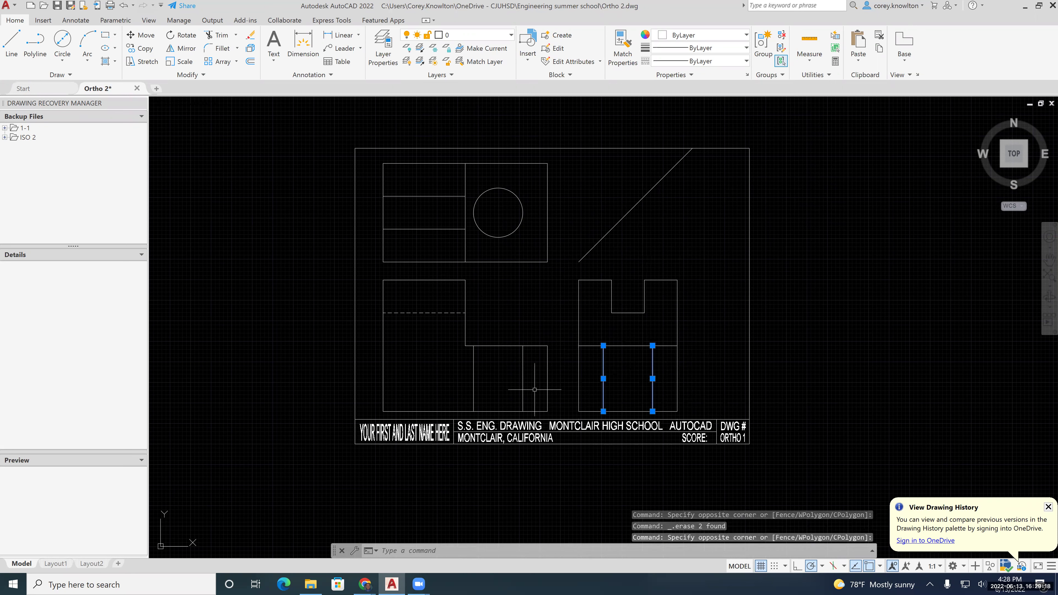
{"action": "left_click", "coordinate": [556, 390]}
{"action": "left_click", "coordinate": [458, 385]}
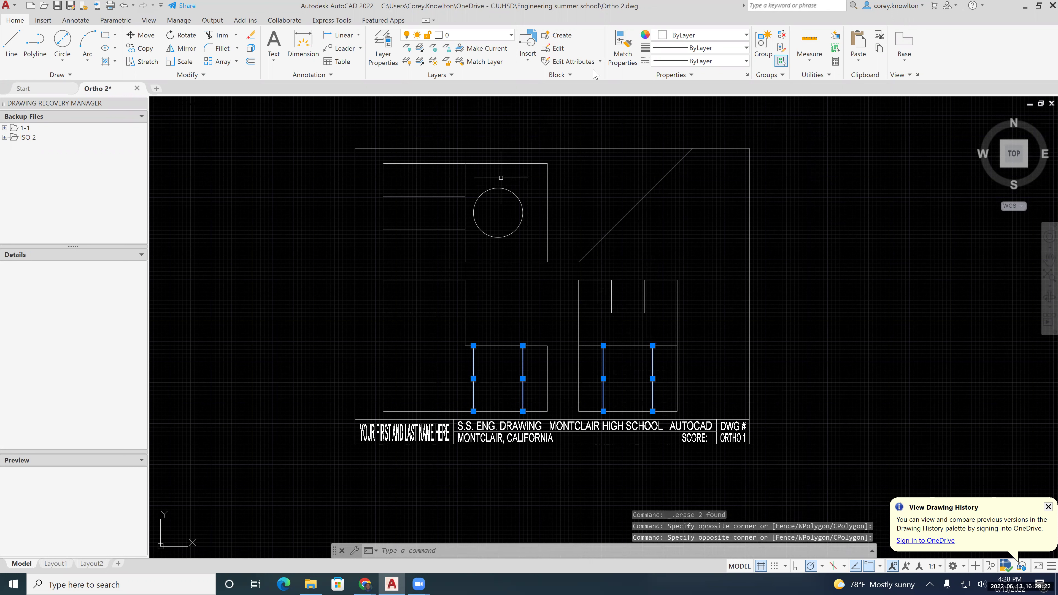
{"action": "left_click", "coordinate": [701, 61]}
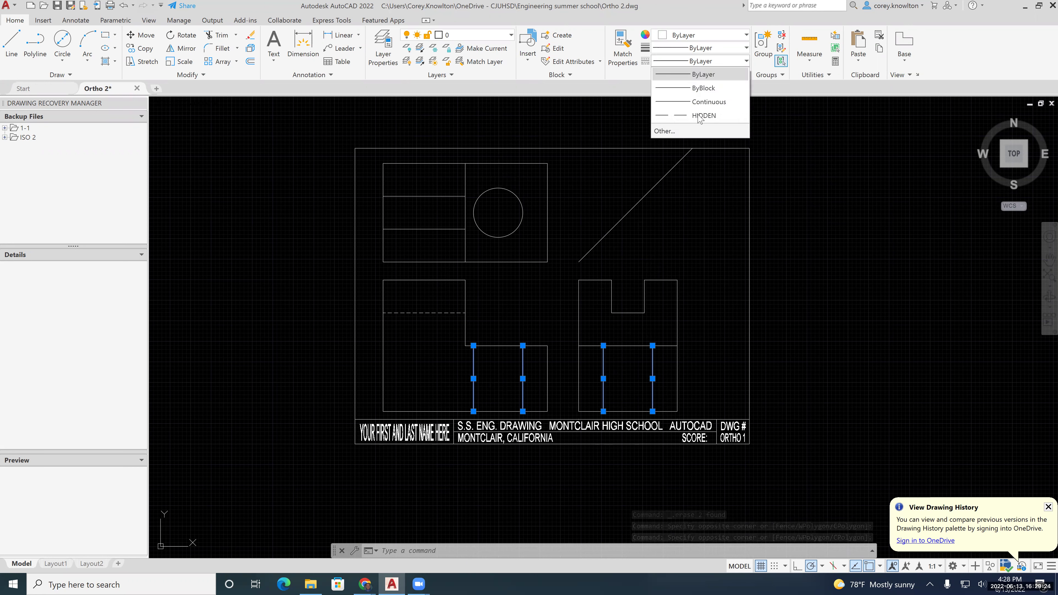
{"action": "left_click", "coordinate": [700, 117]}
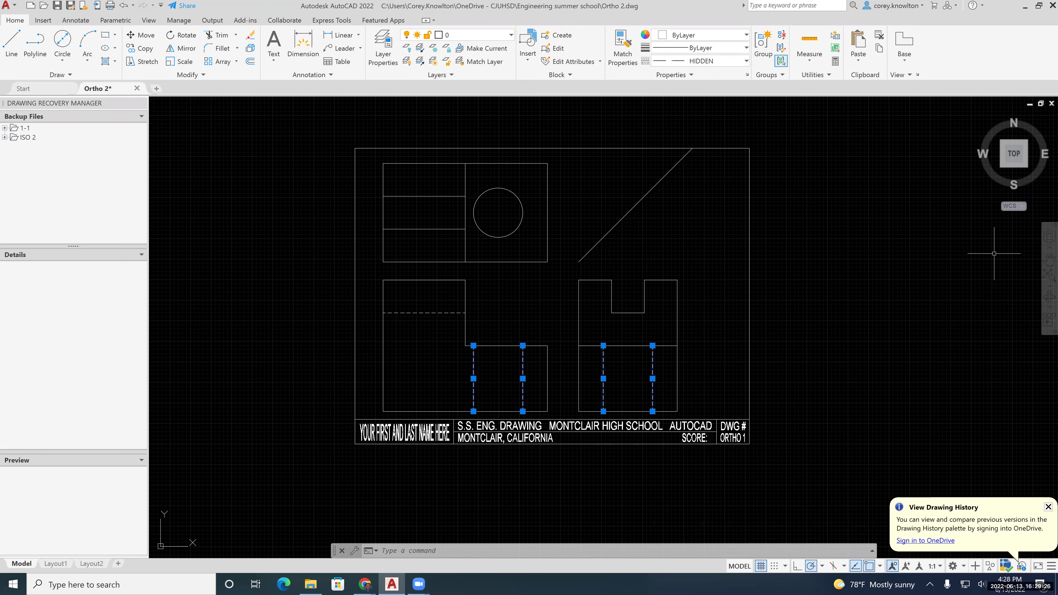
{"action": "key", "text": "Escape"}
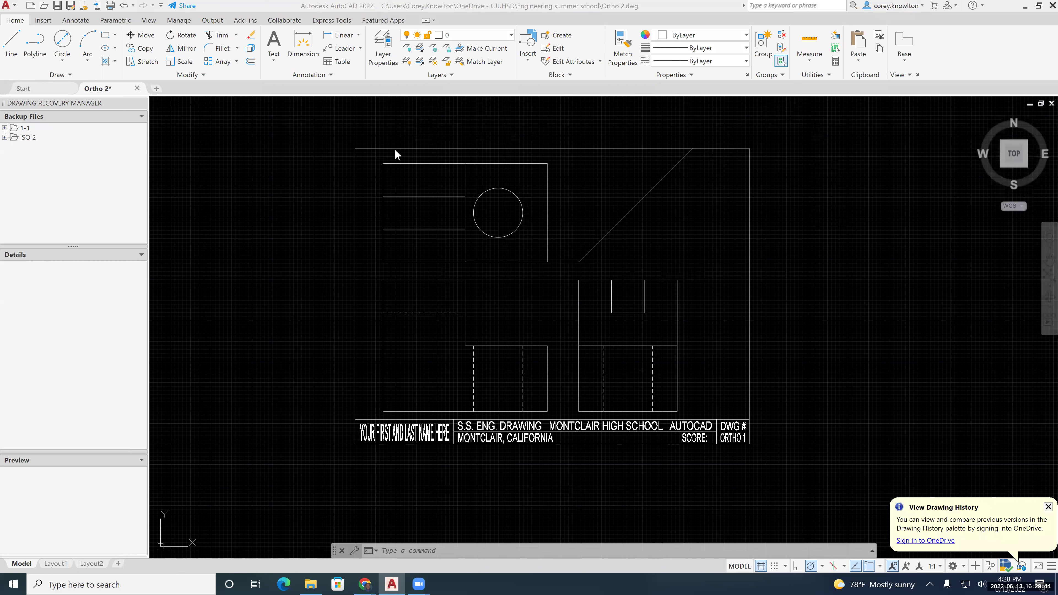
Place a center mark on the top view's hole circle from the Annotate tab.
{"action": "left_click", "coordinate": [75, 21]}
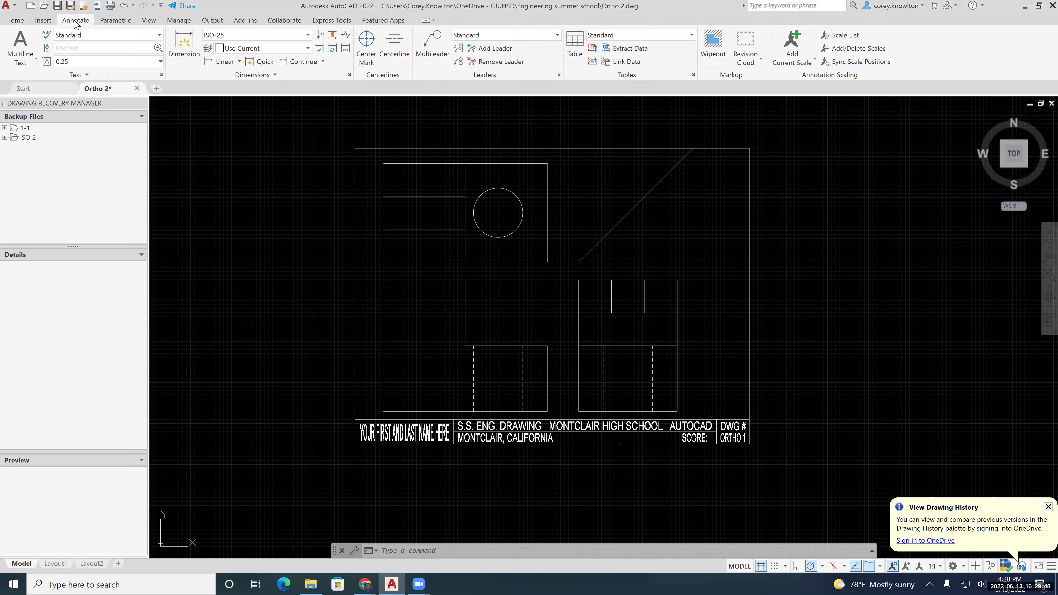
{"action": "left_click", "coordinate": [369, 44]}
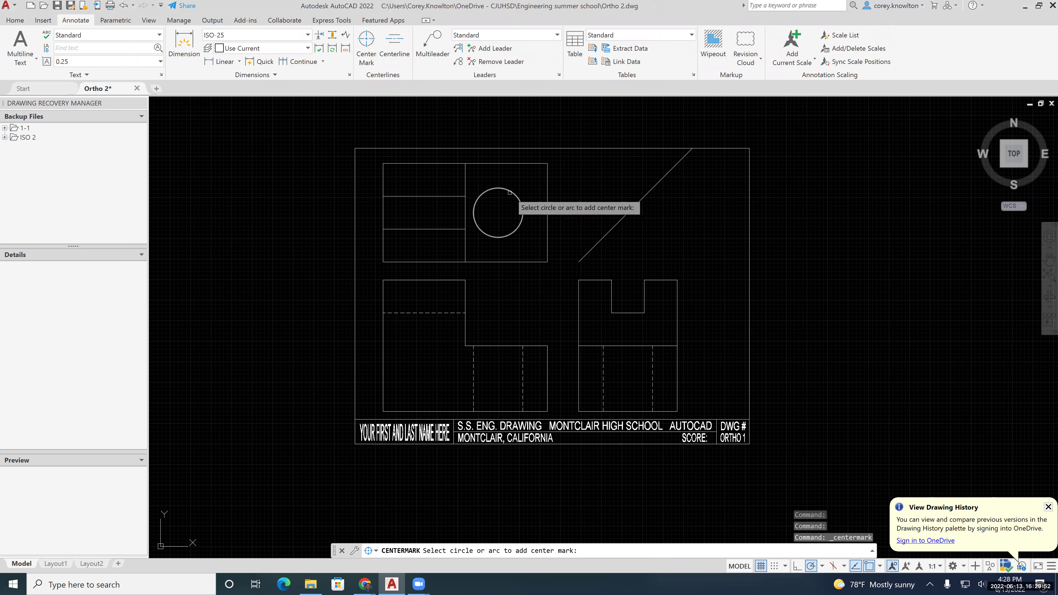
{"action": "left_click", "coordinate": [510, 191]}
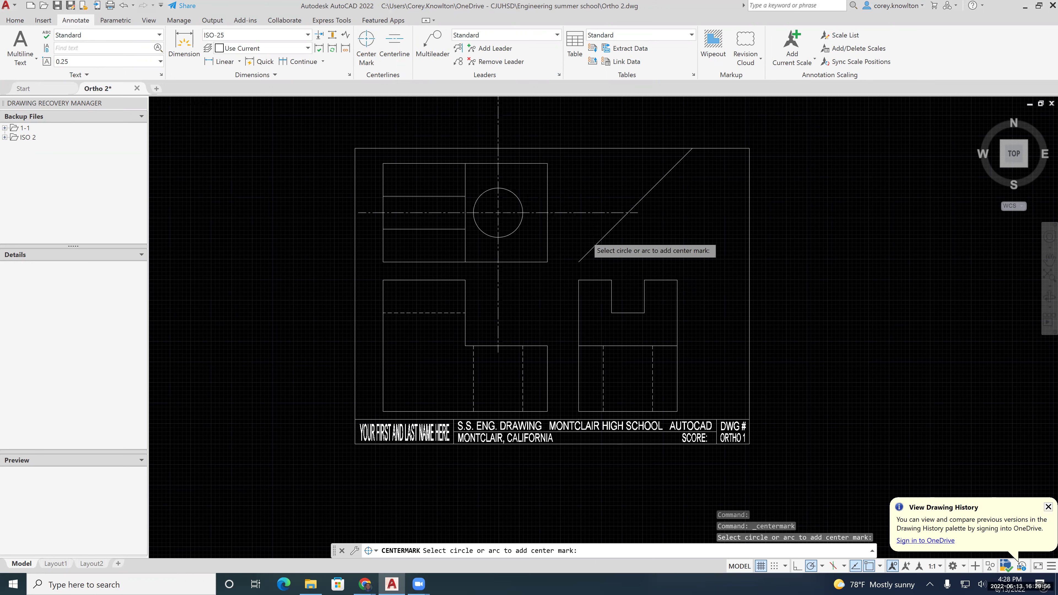
{"action": "scroll", "coordinate": [587, 236], "scroll_direction": "down", "scroll_amount": 2}
{"action": "key", "text": "Escape"}
In Quick Properties, set the center mark's left, right, top and bottom extensions to 0.3.
{"action": "left_click", "coordinate": [531, 167]}
{"action": "right_click", "coordinate": [532, 156]}
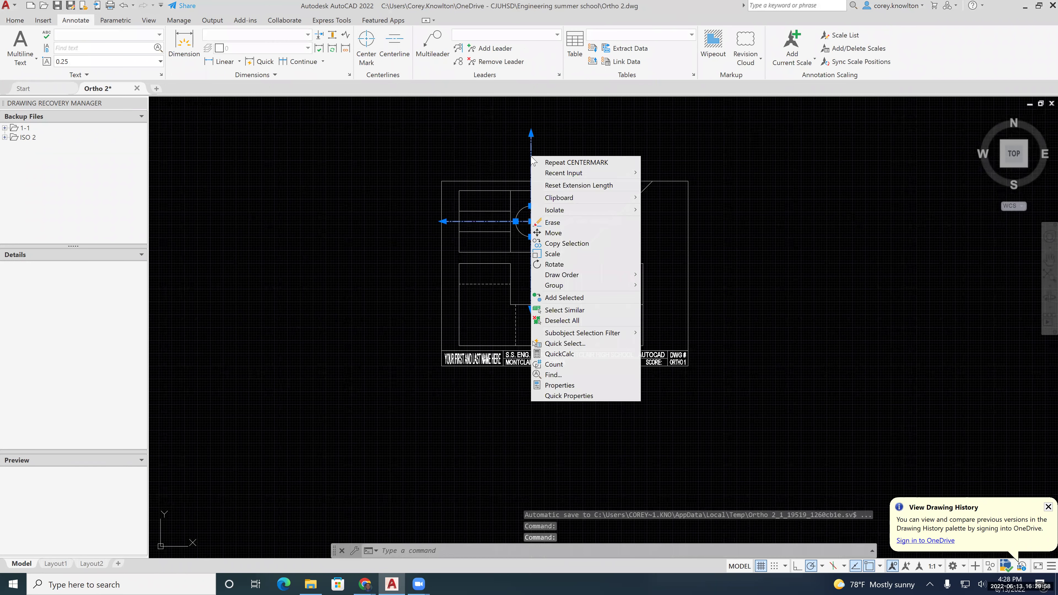
{"action": "left_click", "coordinate": [558, 396]}
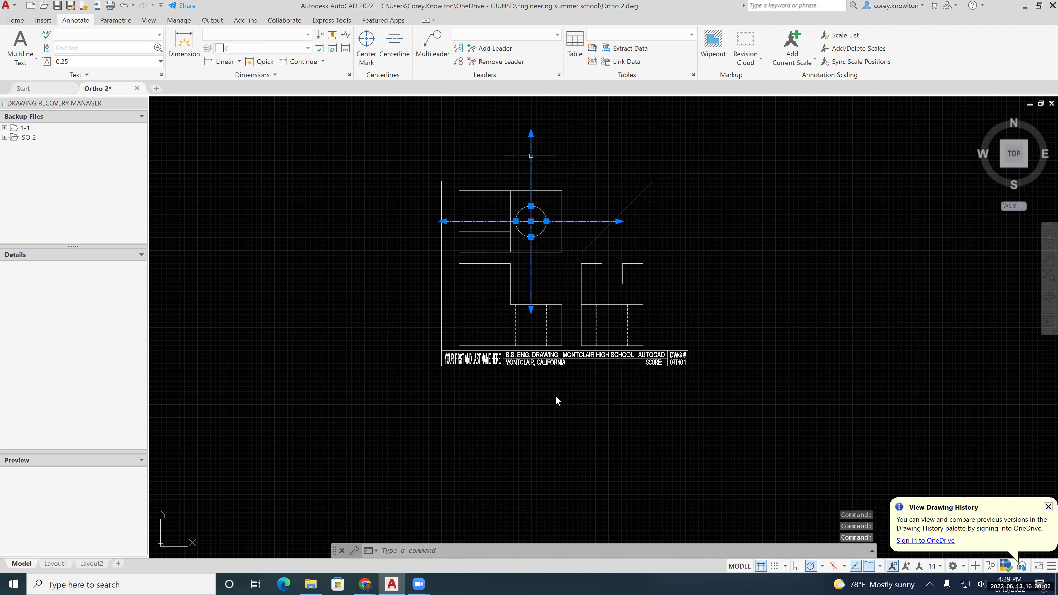
{"action": "left_click", "coordinate": [688, 267]}
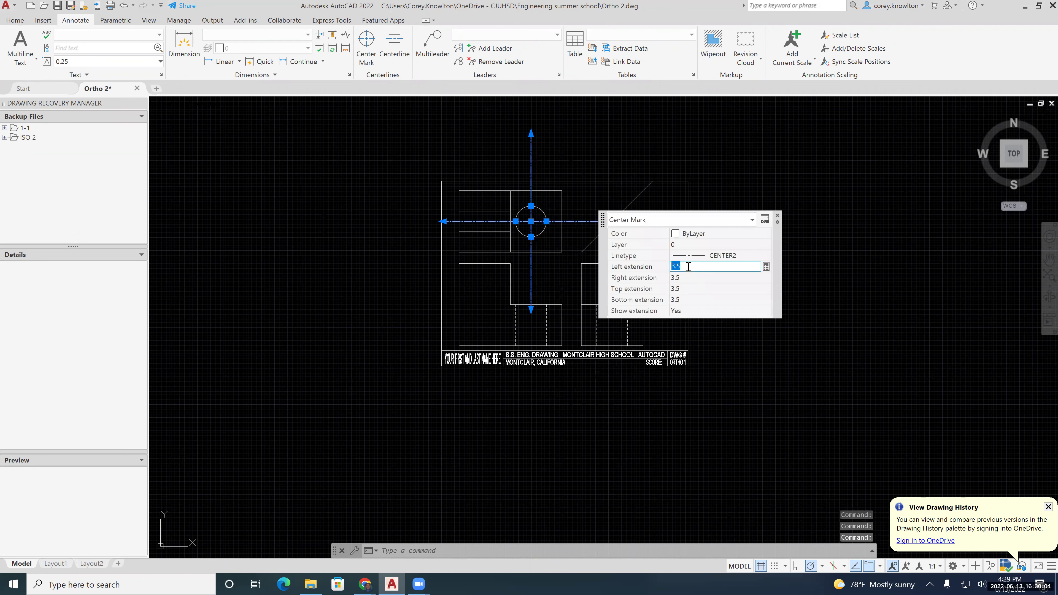
{"action": "left_click", "coordinate": [674, 277]}
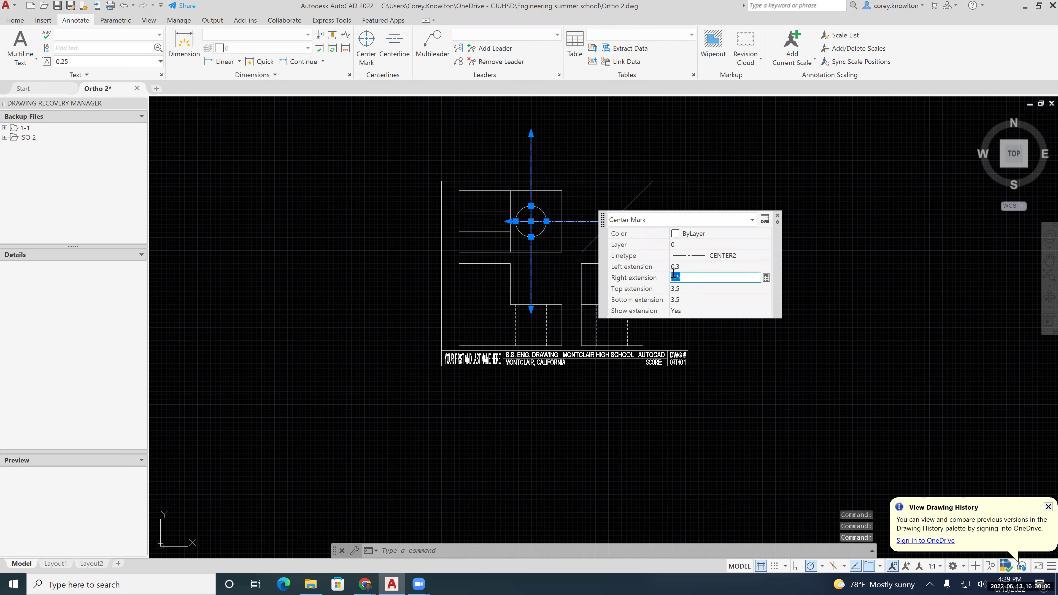
{"action": "key", "text": "Tab"}
{"action": "type", "text": ".3"}
{"action": "key", "text": "Tab"}
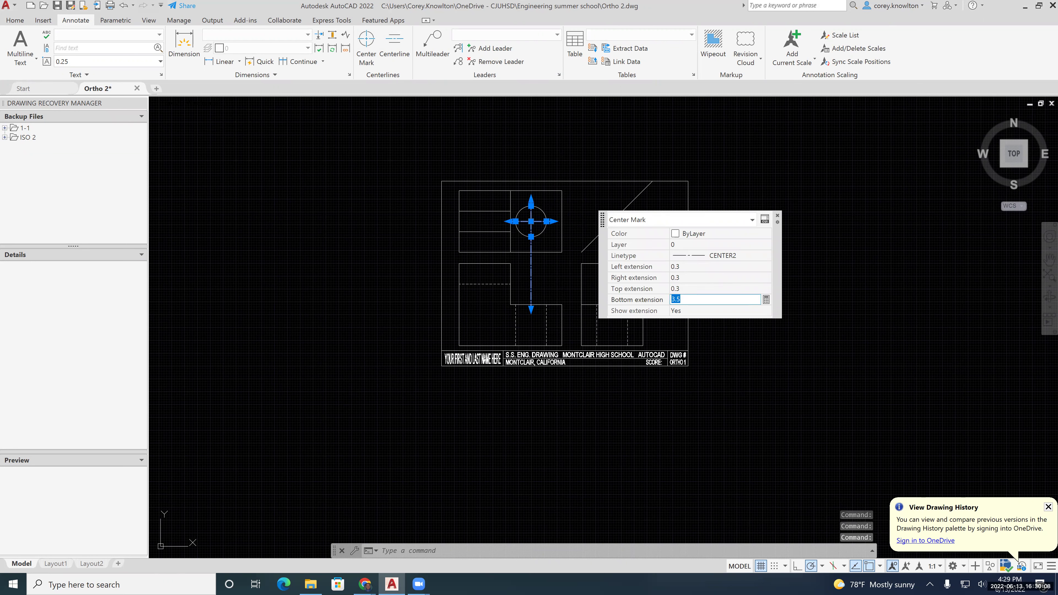
{"action": "type", "text": ".3"}
{"action": "key", "text": "Tab"}
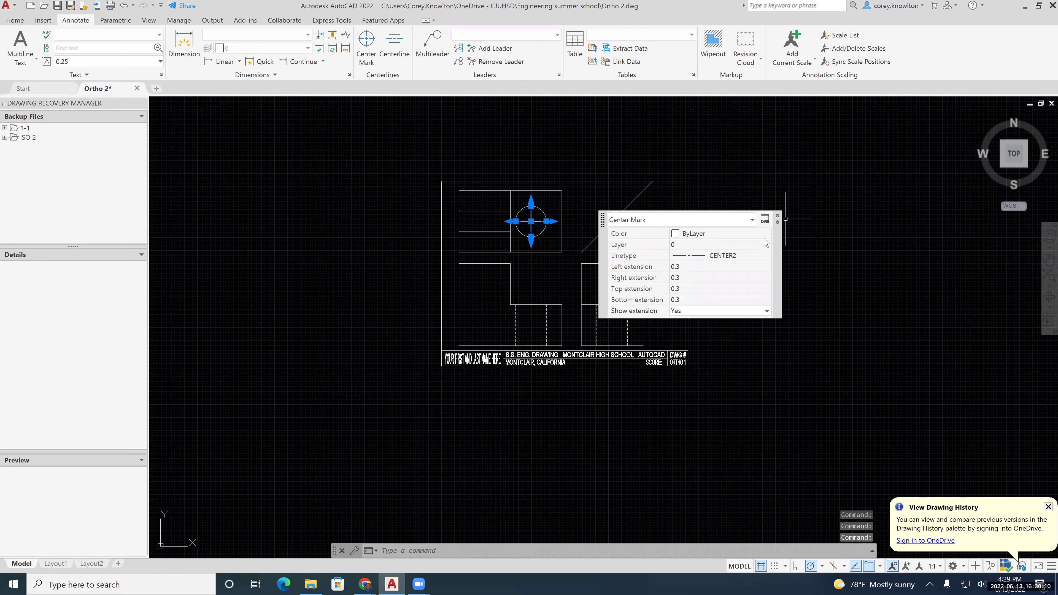
{"action": "key", "text": "Escape"}
{"action": "key", "text": "Escape"}
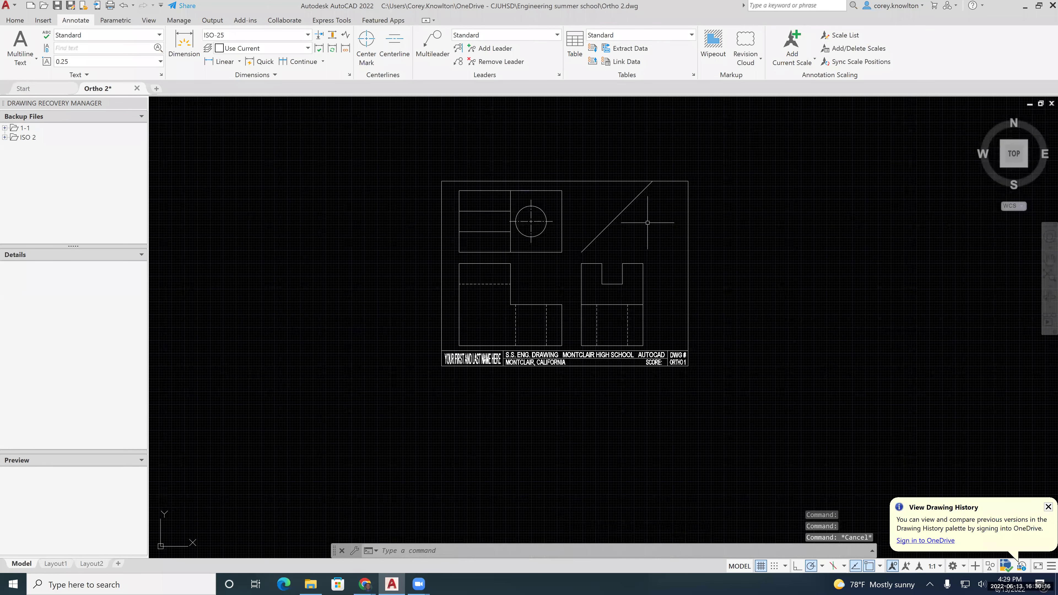
Add a centerline between the two hidden hole lines in the front view.
{"action": "scroll", "coordinate": [534, 233], "scroll_direction": "up", "scroll_amount": 2}
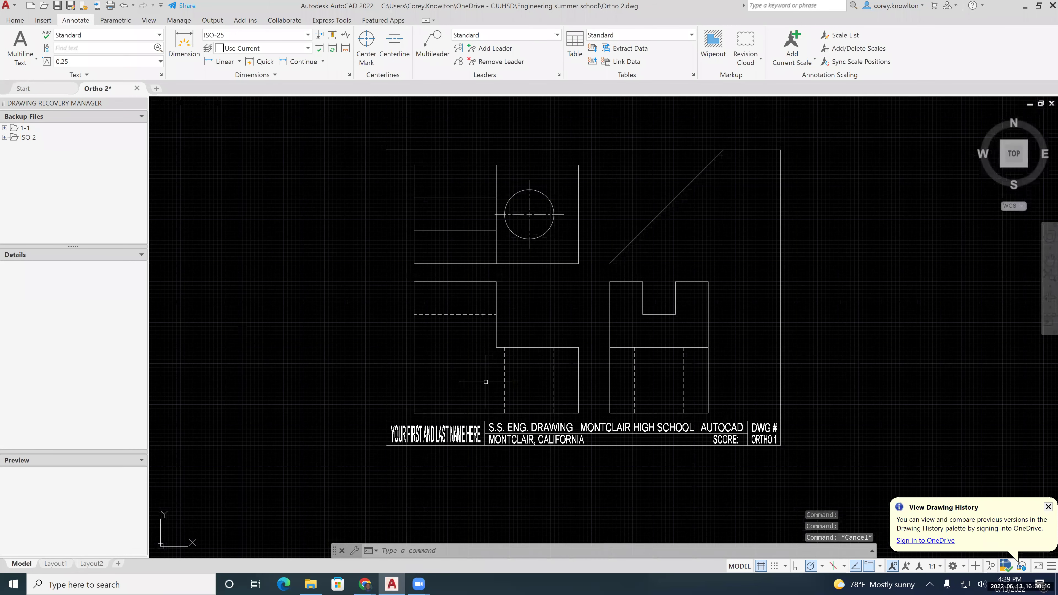
{"action": "left_click", "coordinate": [395, 47]}
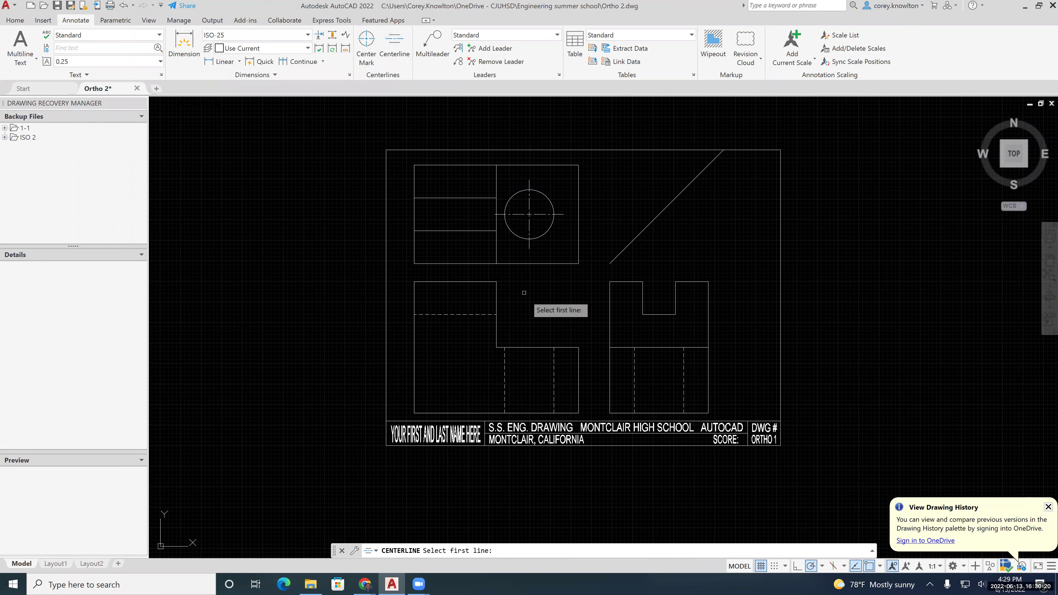
{"action": "left_click", "coordinate": [553, 363]}
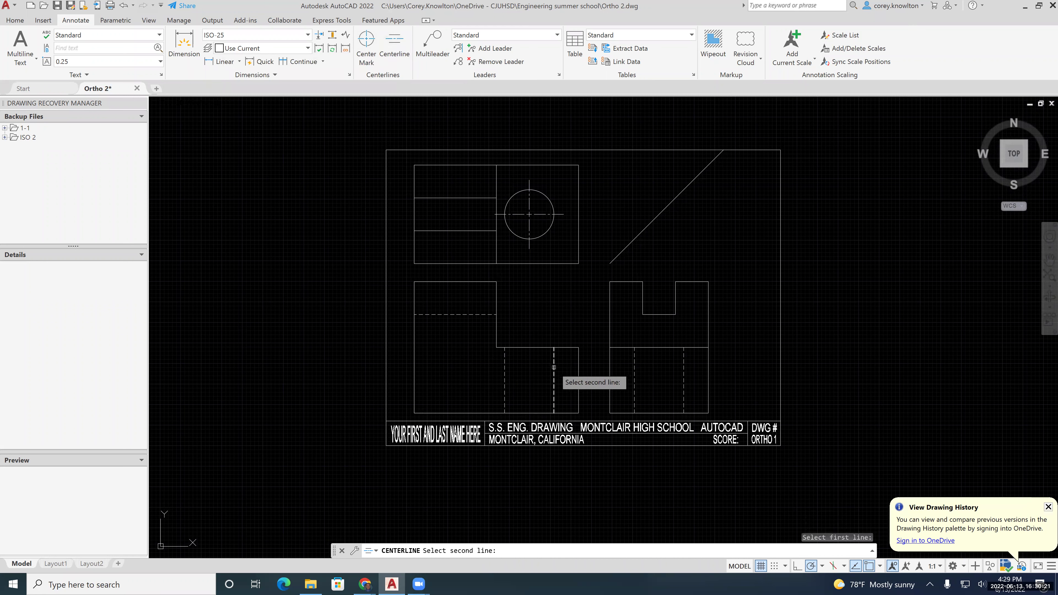
{"action": "left_click", "coordinate": [504, 382]}
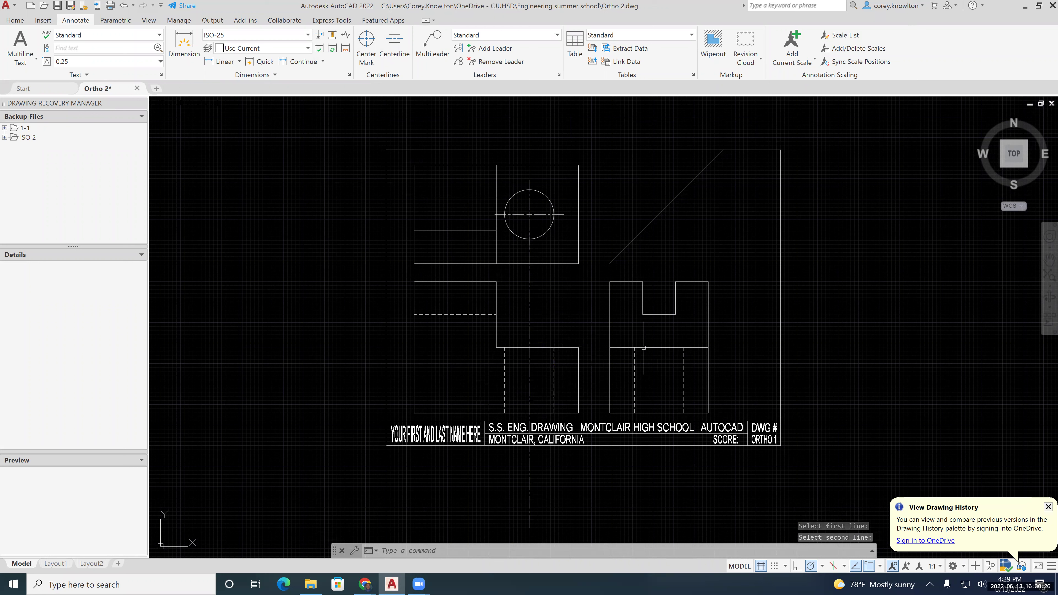
Add a centerline between the two hidden hole lines in the side view, then select it.
{"action": "left_click", "coordinate": [394, 46]}
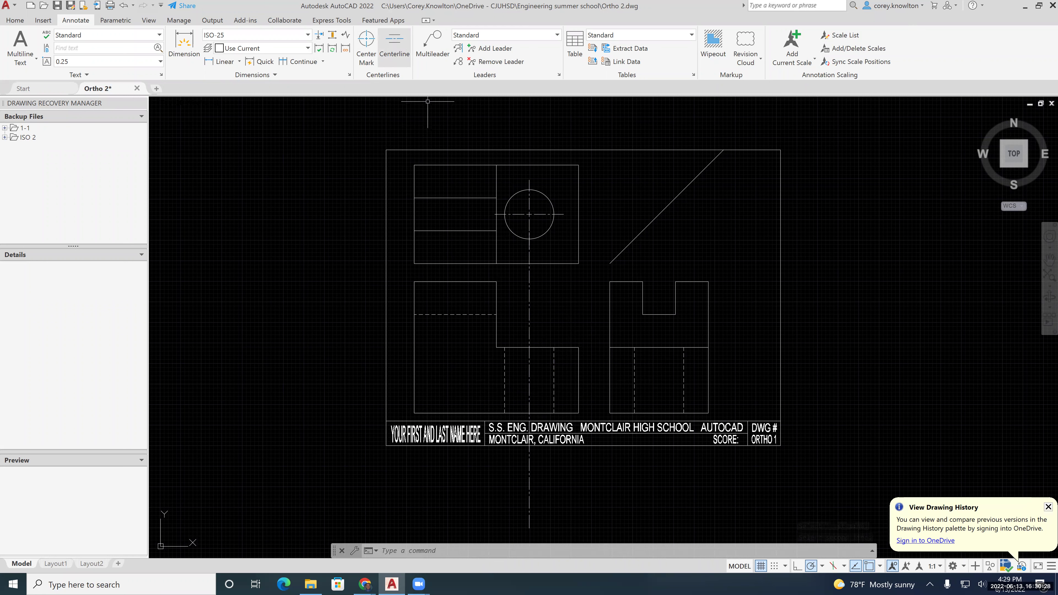
{"action": "left_click", "coordinate": [634, 372]}
{"action": "left_click", "coordinate": [683, 371]}
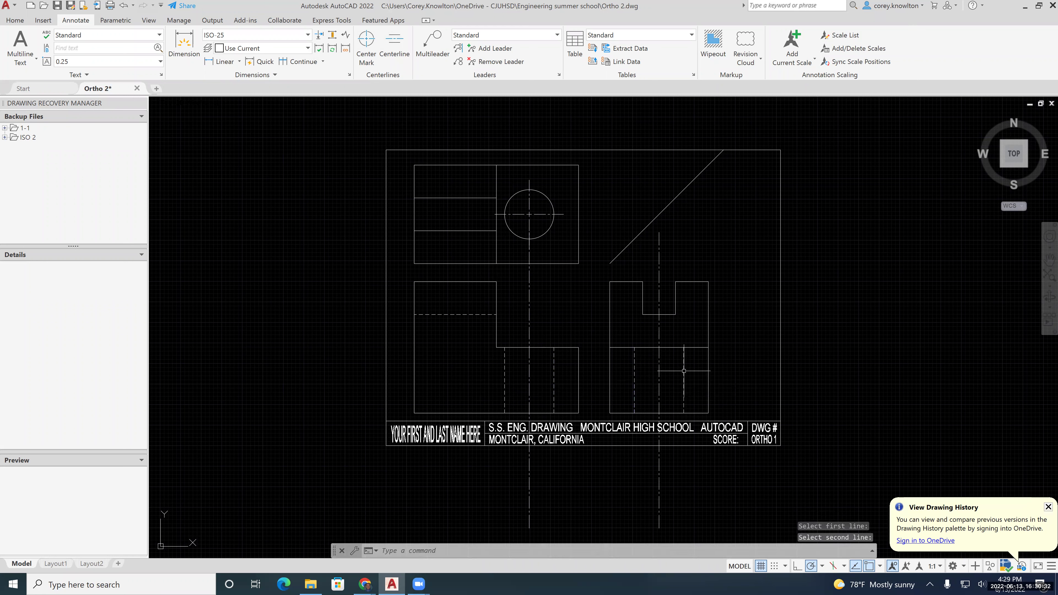
{"action": "key", "text": "Escape"}
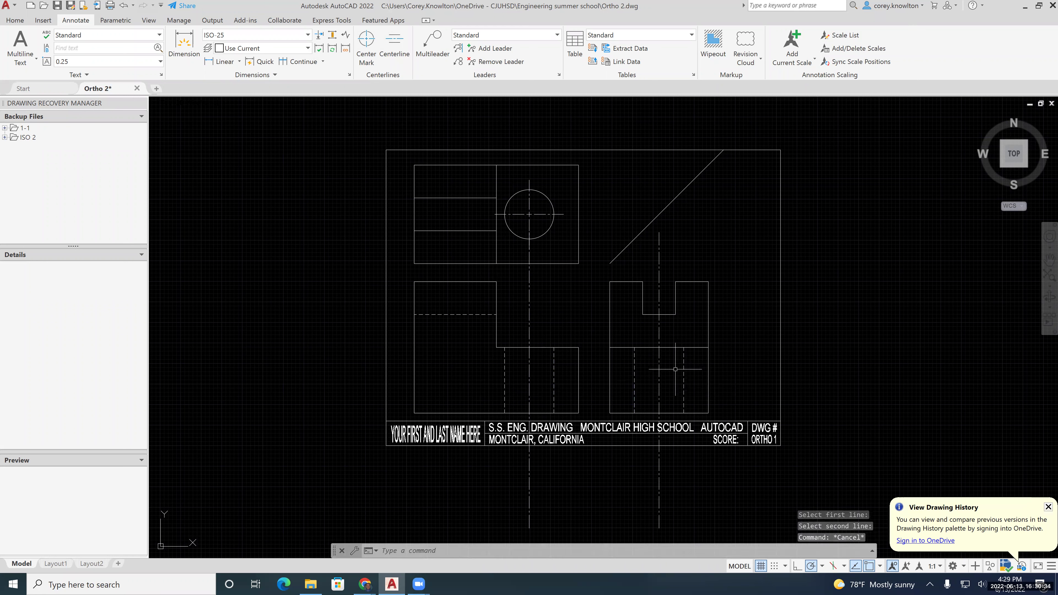
{"action": "left_click", "coordinate": [666, 375]}
{"action": "left_click", "coordinate": [660, 372]}
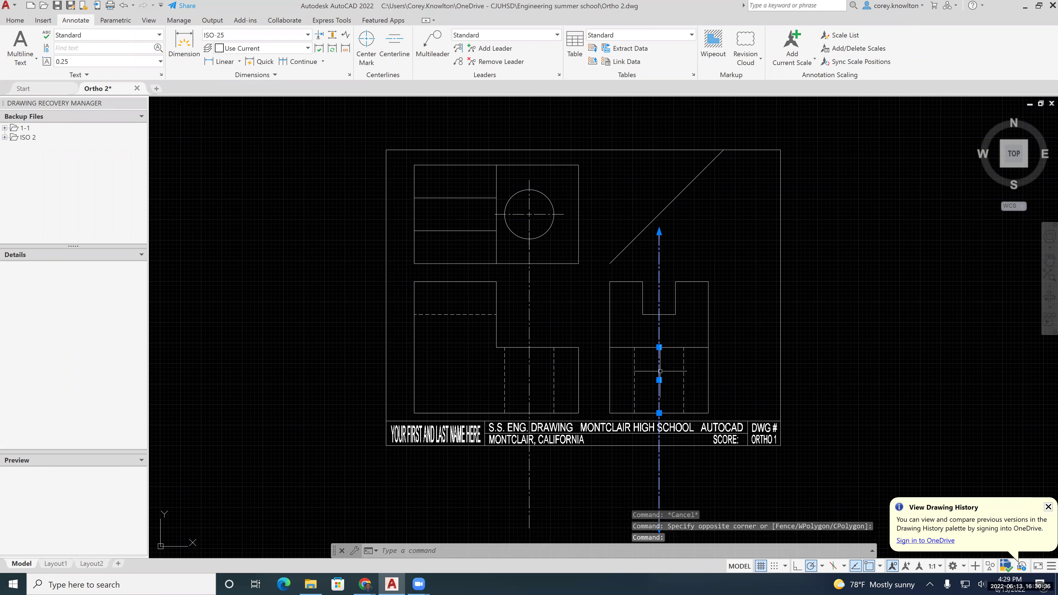
Set the side-view centerline's start and end extensions to 0.3 in Quick Properties.
{"action": "right_click", "coordinate": [663, 383]}
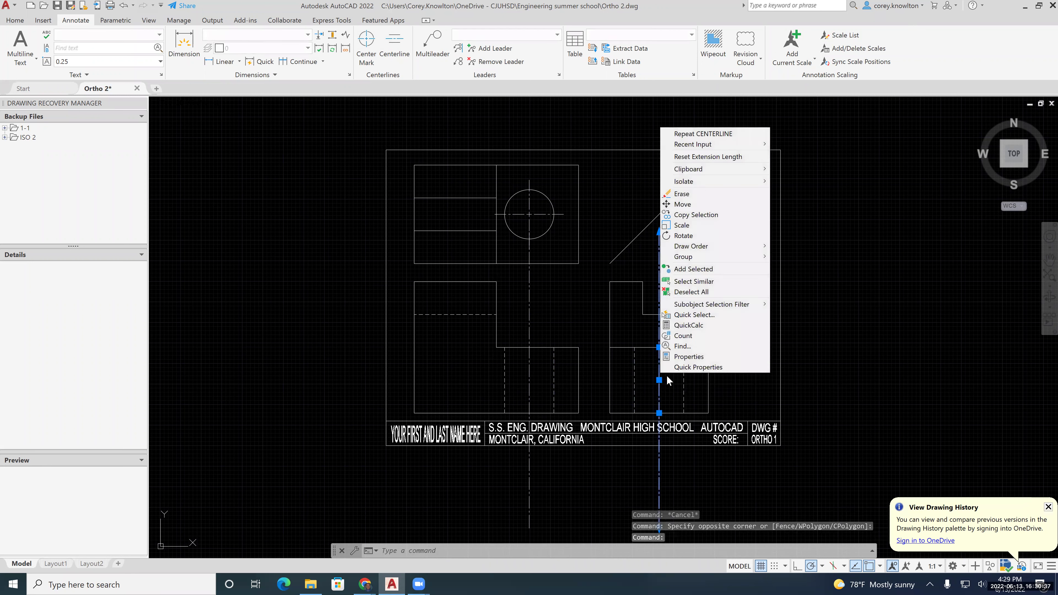
{"action": "left_click", "coordinate": [686, 366]}
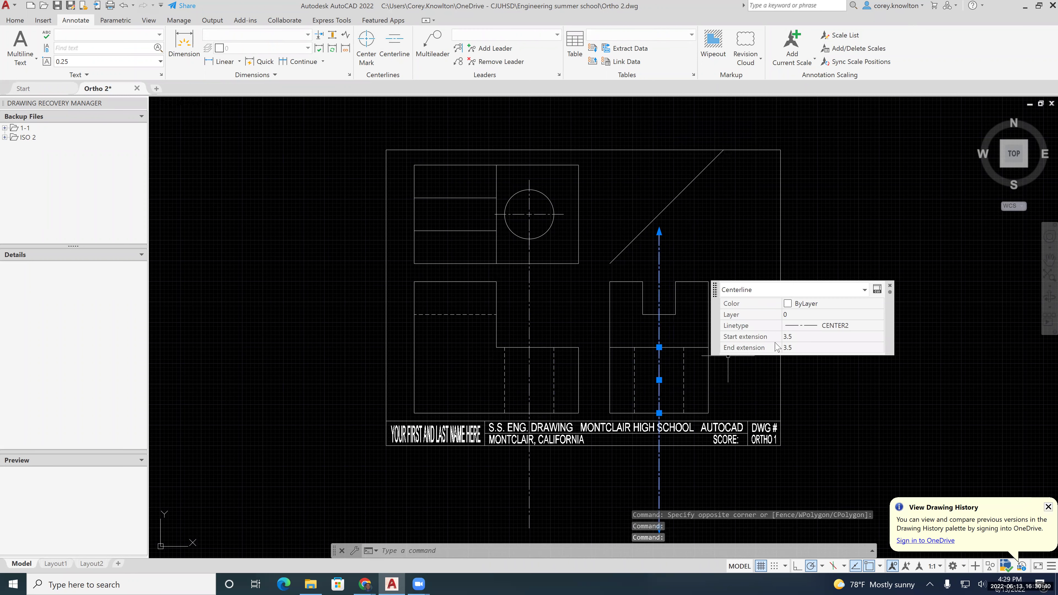
{"action": "left_click", "coordinate": [791, 336]}
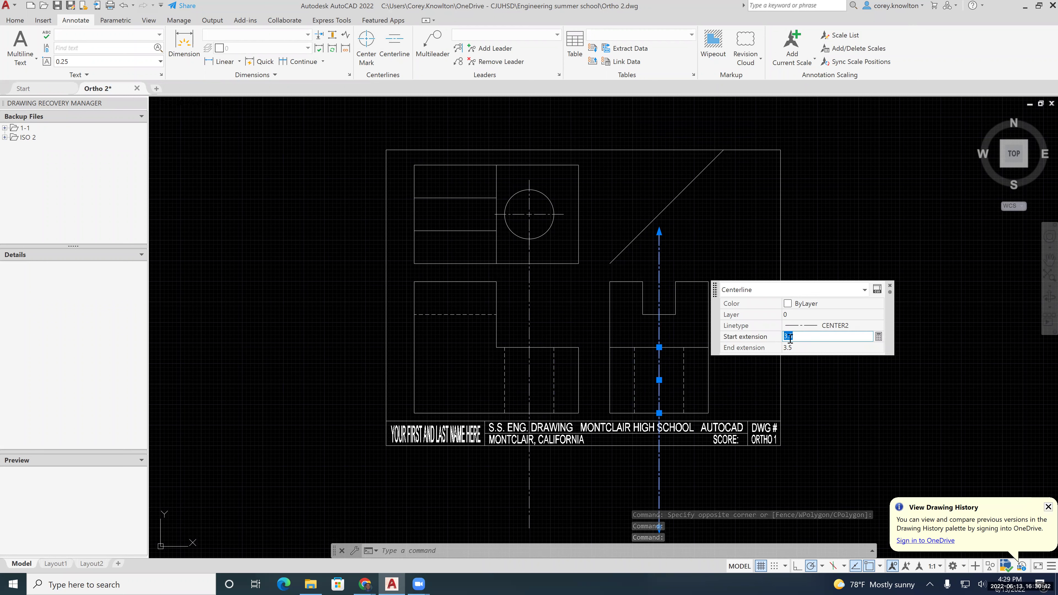
{"action": "type", "text": "0.3"}
{"action": "key", "text": "Tab"}
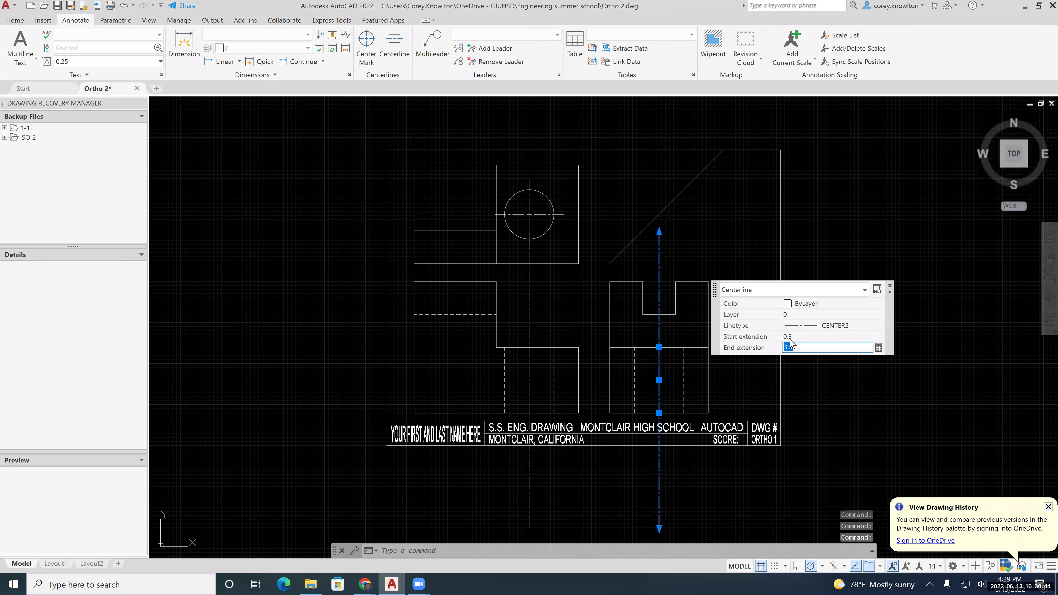
{"action": "type", "text": "0.3"}
{"action": "key", "text": "Return"}
{"action": "key", "text": "Escape"}
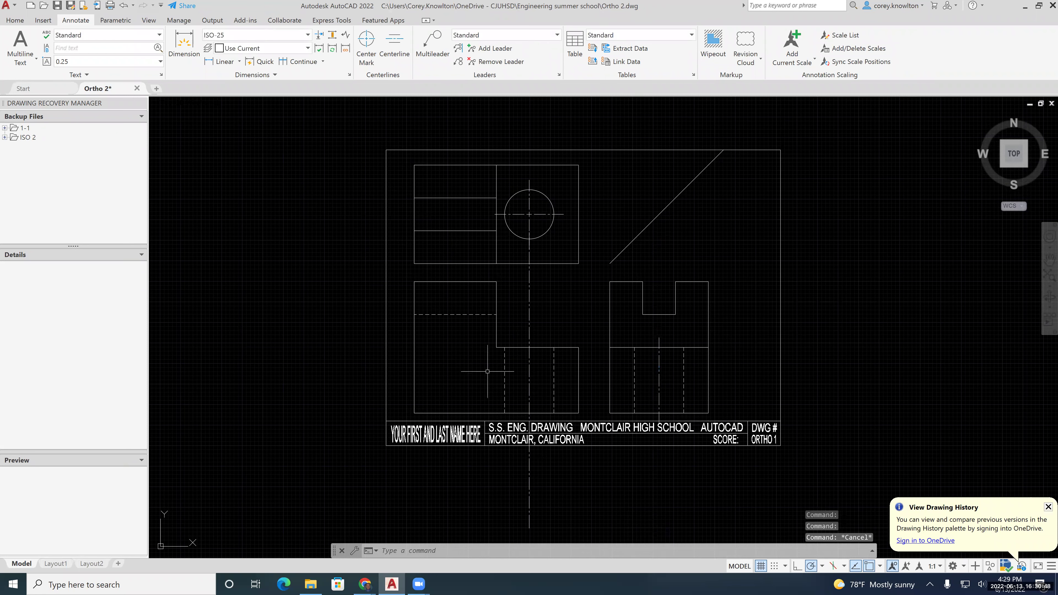
Set the front-view centerline's start and end extensions to 0.3 in Quick Properties.
{"action": "left_click", "coordinate": [528, 369]}
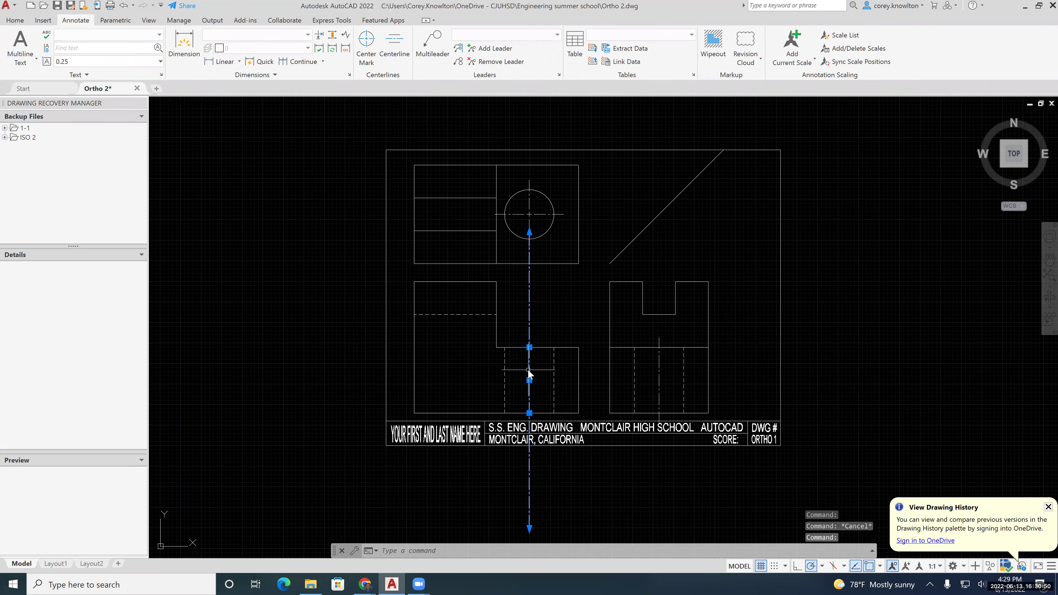
{"action": "right_click", "coordinate": [529, 371]}
{"action": "left_click", "coordinate": [578, 365]}
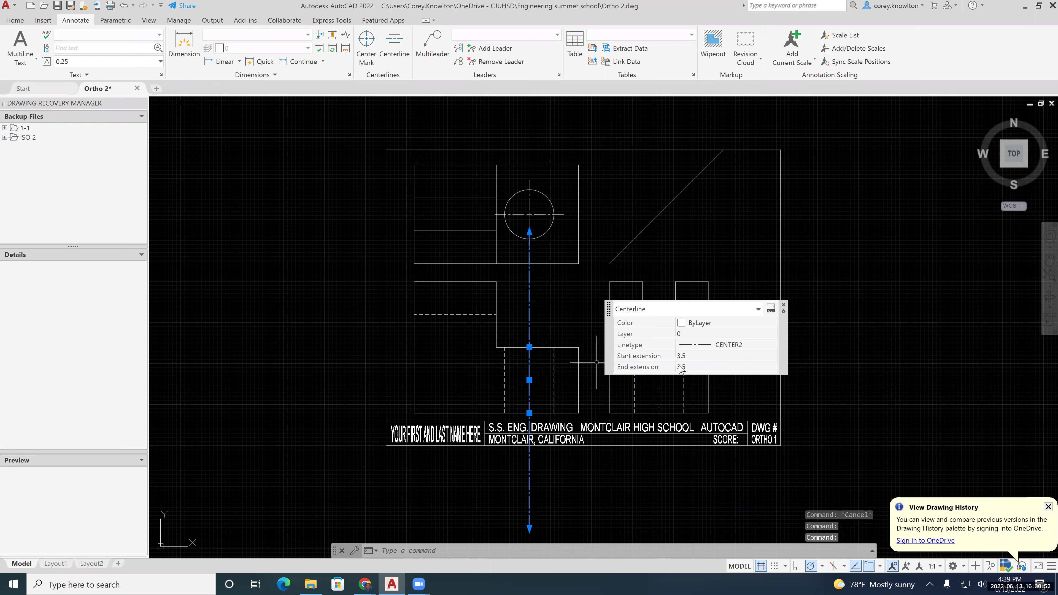
{"action": "left_click", "coordinate": [711, 354]}
{"action": "type", "text": "."}
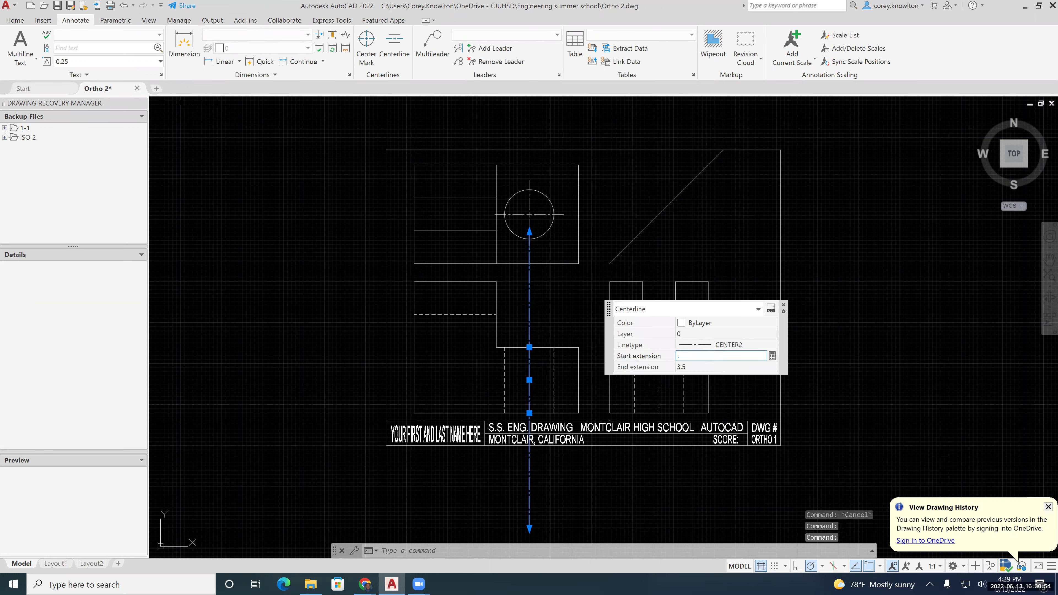
{"action": "type", "text": "3"}
{"action": "key", "text": "Return"}
{"action": "left_click", "coordinate": [713, 365]}
{"action": "type", "text": ".3"}
{"action": "key", "text": "Return"}
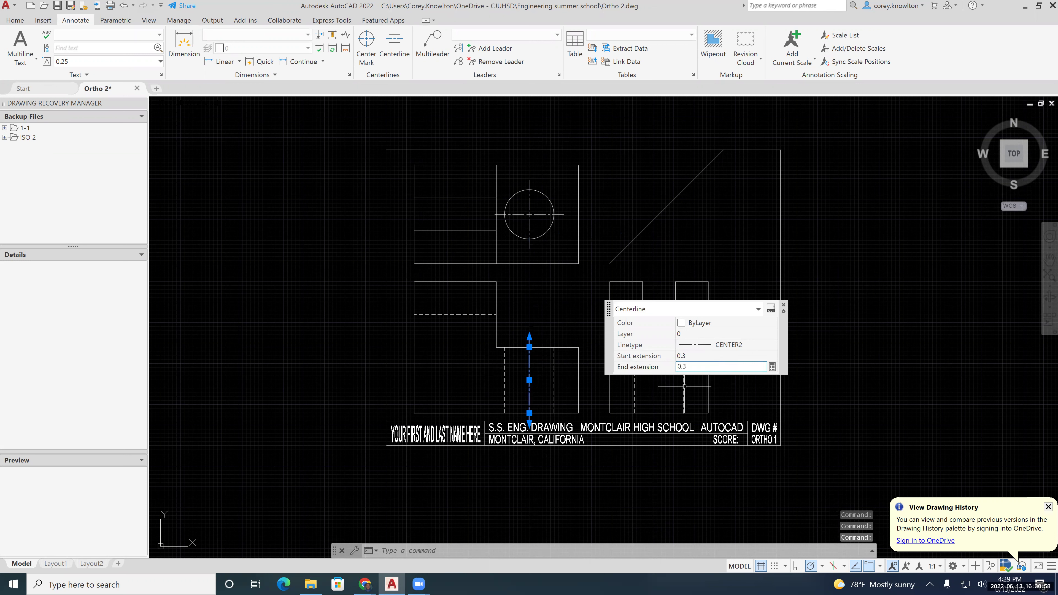
{"action": "left_click", "coordinate": [782, 305]}
{"action": "key", "text": "Escape"}
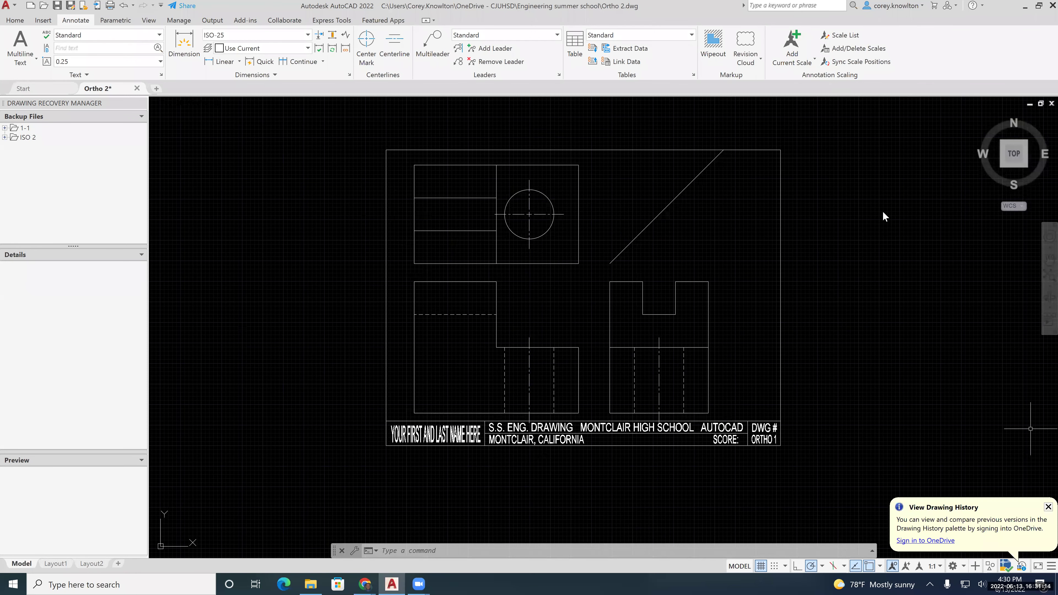
Switch to the Chrome window showing the Canvas Ortho1 reference sketch.
{"action": "key", "text": "alt+Tab"}
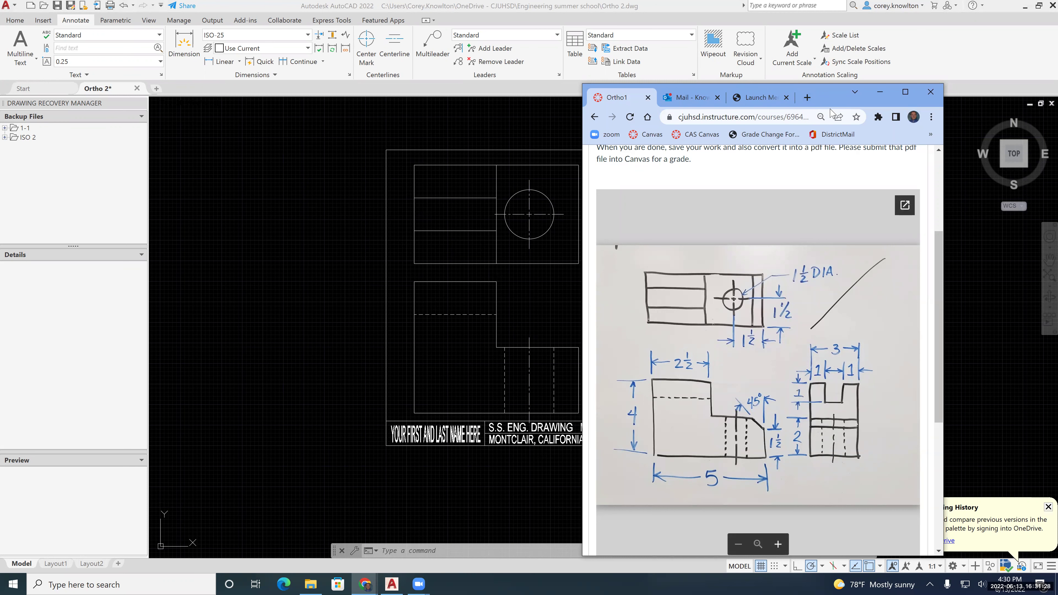
Bring the AutoCAD drawing window back to the front.
{"action": "left_click", "coordinate": [1012, 292]}
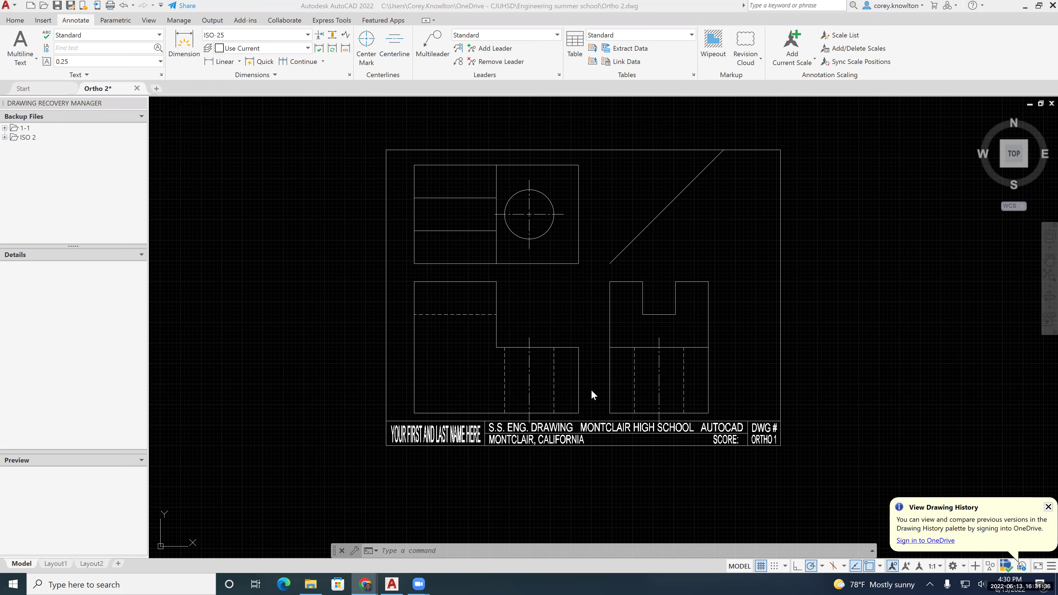
Chamfer the front view step's upper-right corner with 0.5 and 0.5 distances.
{"action": "left_click", "coordinate": [15, 20]}
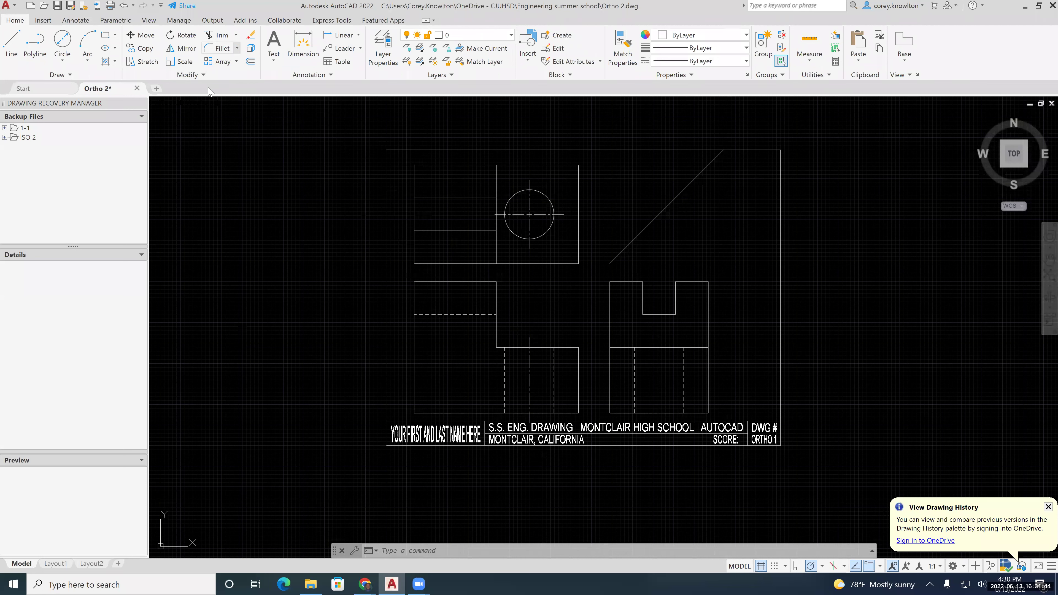
{"action": "left_click", "coordinate": [237, 48]}
{"action": "left_click", "coordinate": [212, 90]}
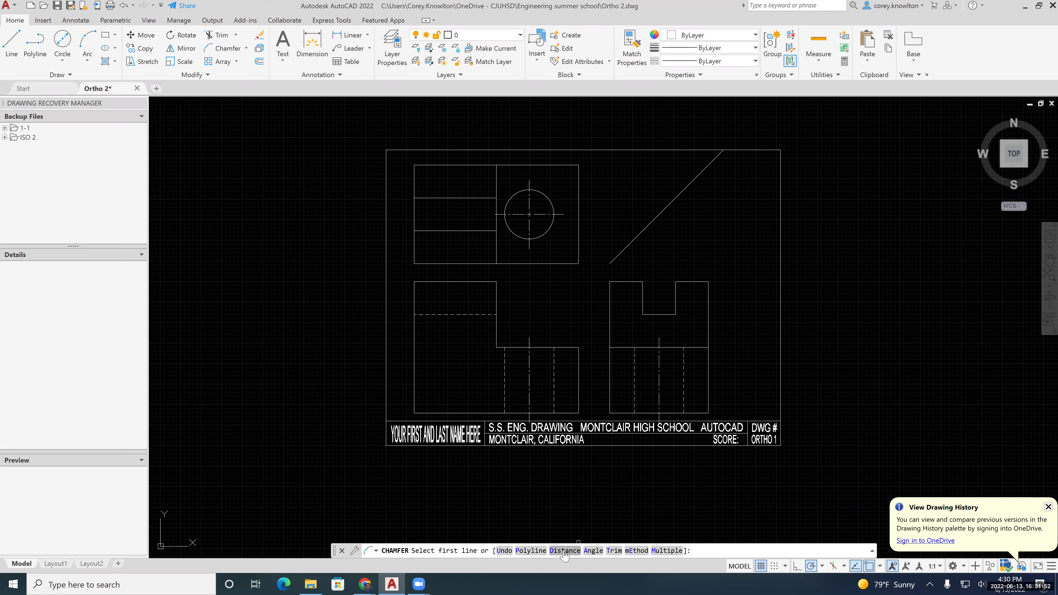
{"action": "left_click", "coordinate": [564, 551]}
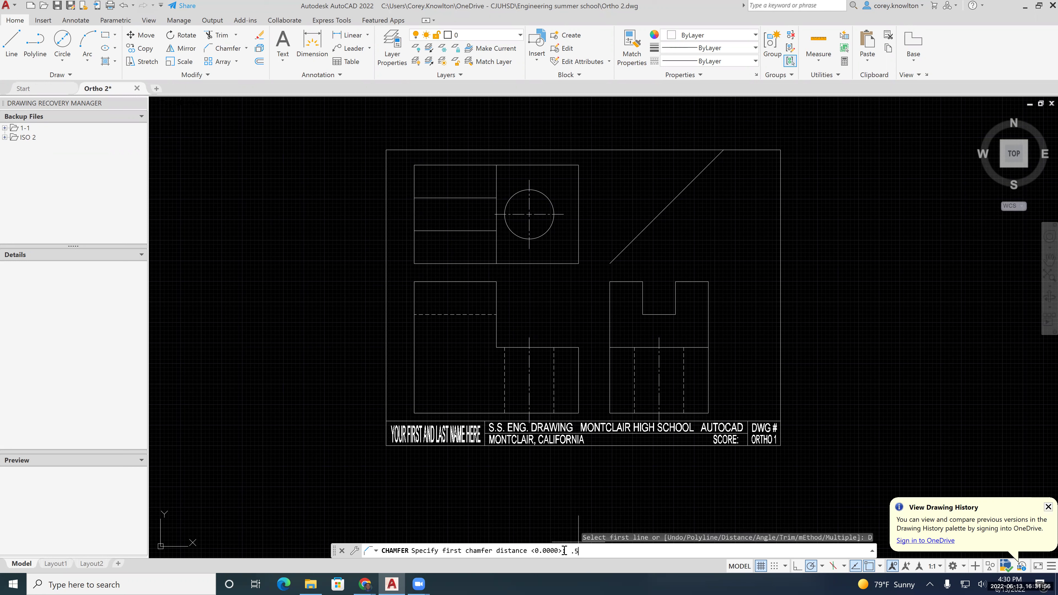
{"action": "key", "text": "Return"}
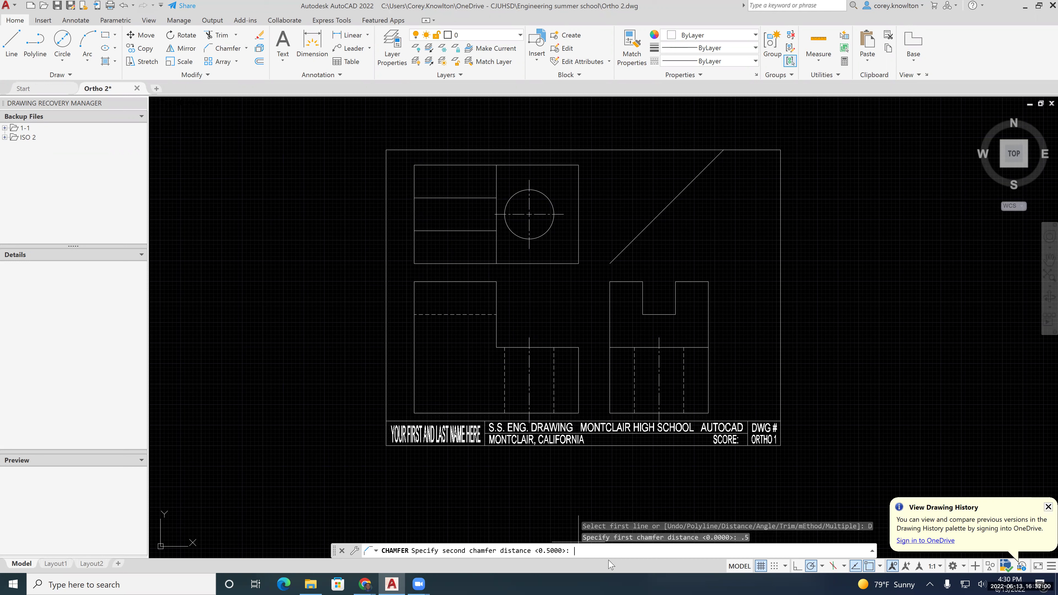
{"action": "key", "text": "Return"}
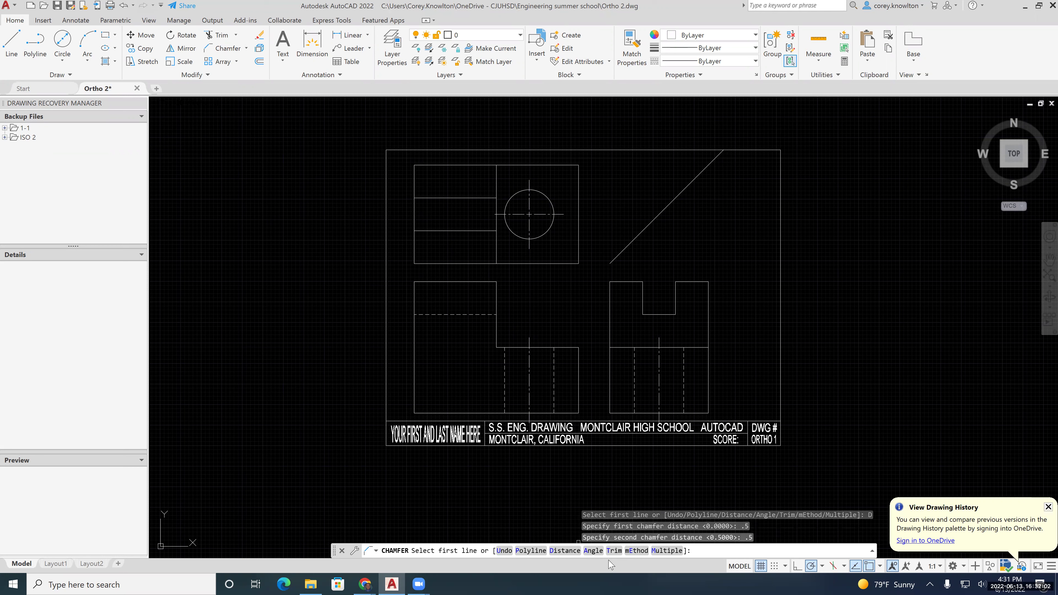
{"action": "left_click", "coordinate": [557, 347]}
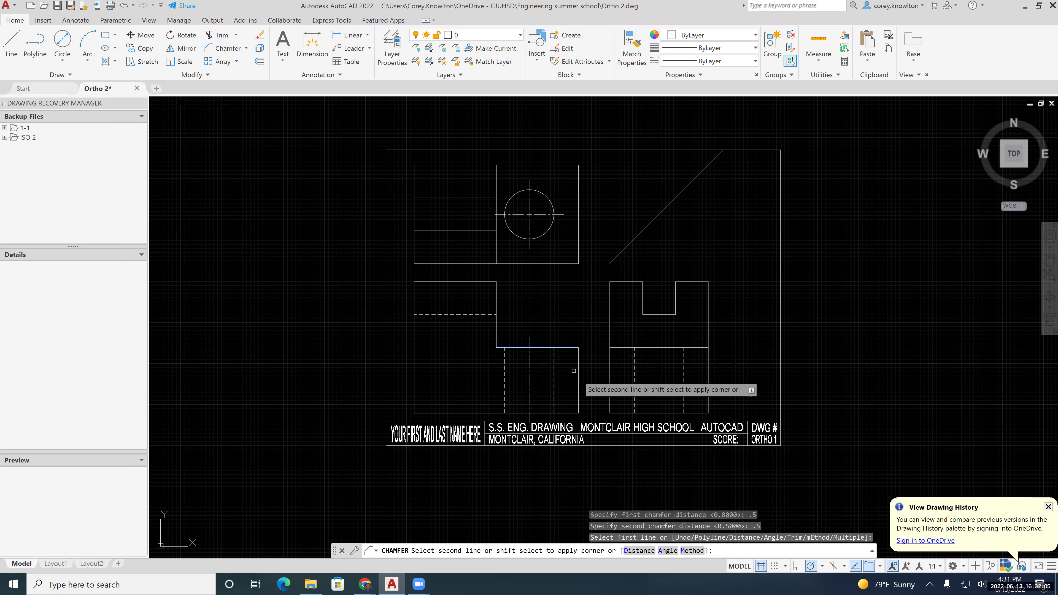
{"action": "left_click", "coordinate": [578, 386]}
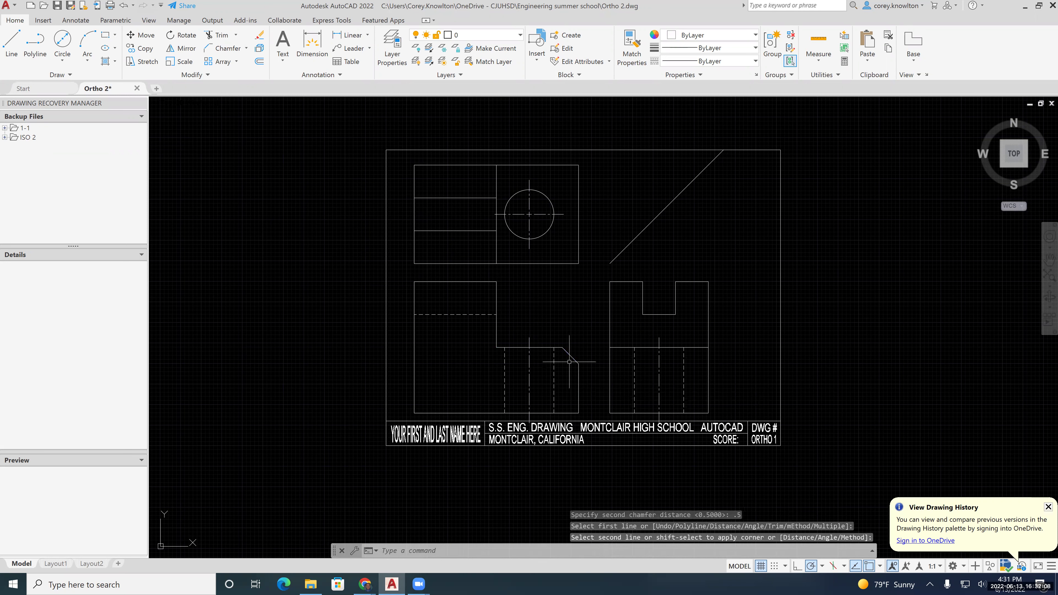